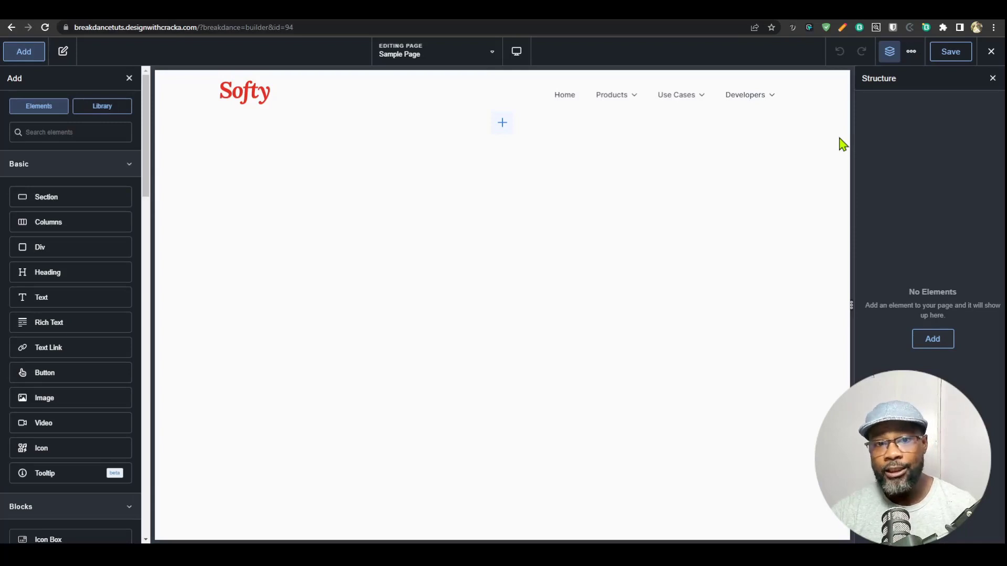
Add a section to the empty page and place a basic text element inside it.
left_click(502, 122)
left_click(52, 197)
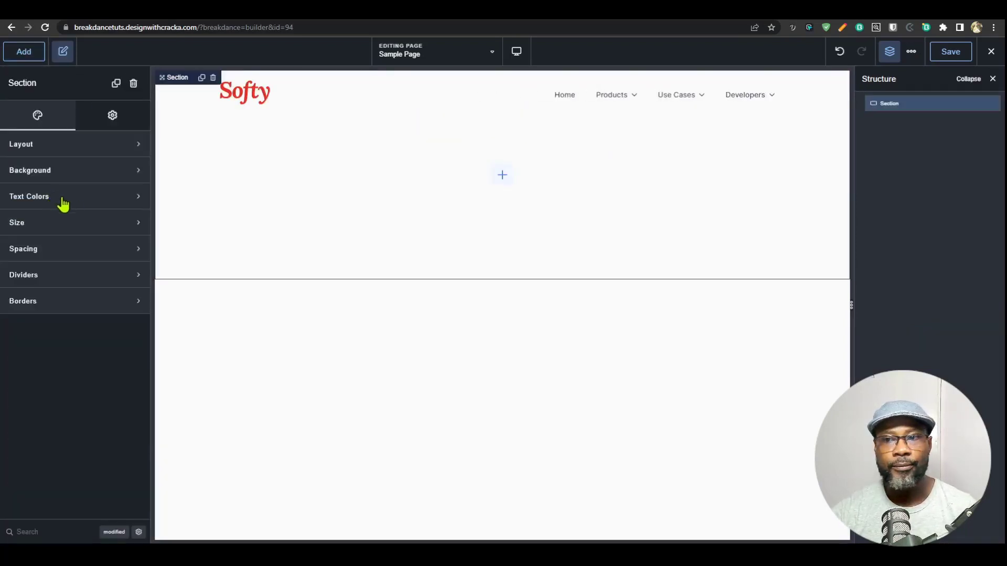
left_click(23, 52)
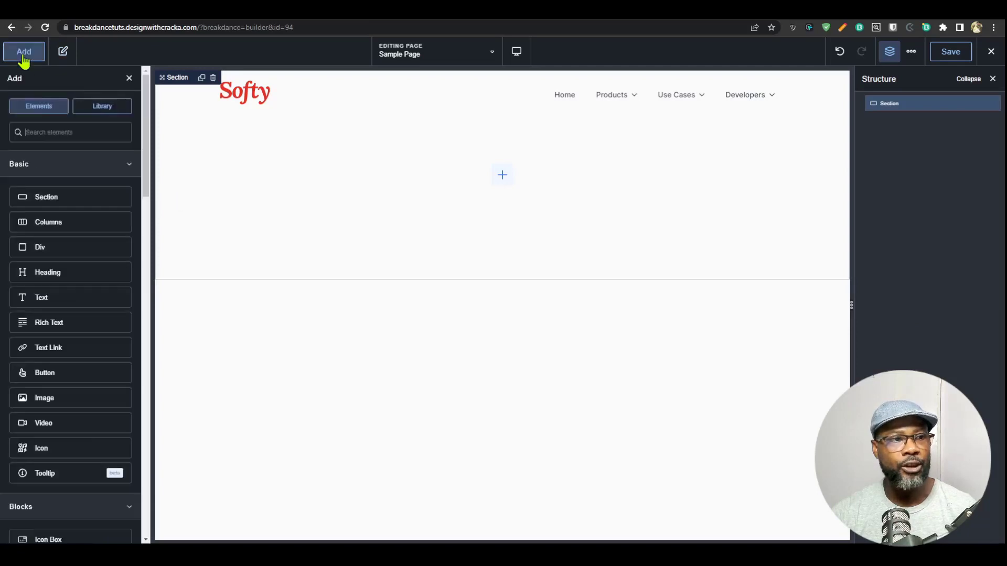
left_click(79, 298)
Clear the text element's default wording and insert the Current Date dynamic data in its place.
triple_click(116, 165)
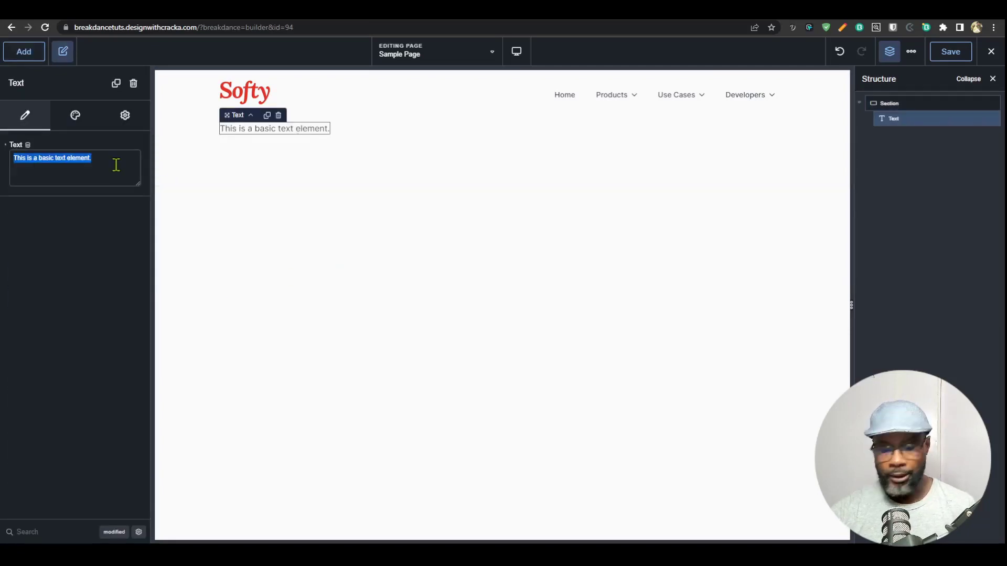
key("BackSpace")
left_click(27, 145)
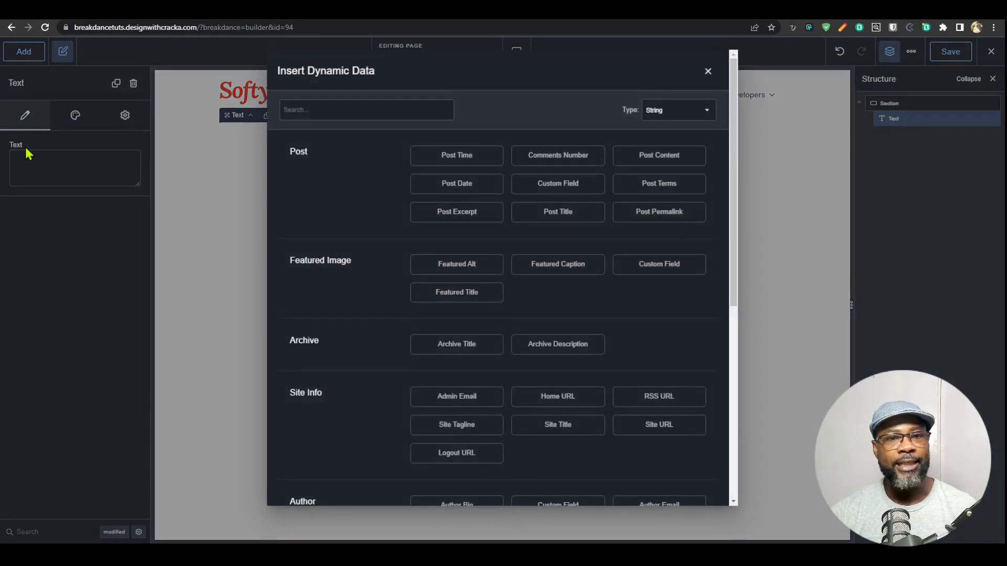
scroll(409, 314, "down", 7)
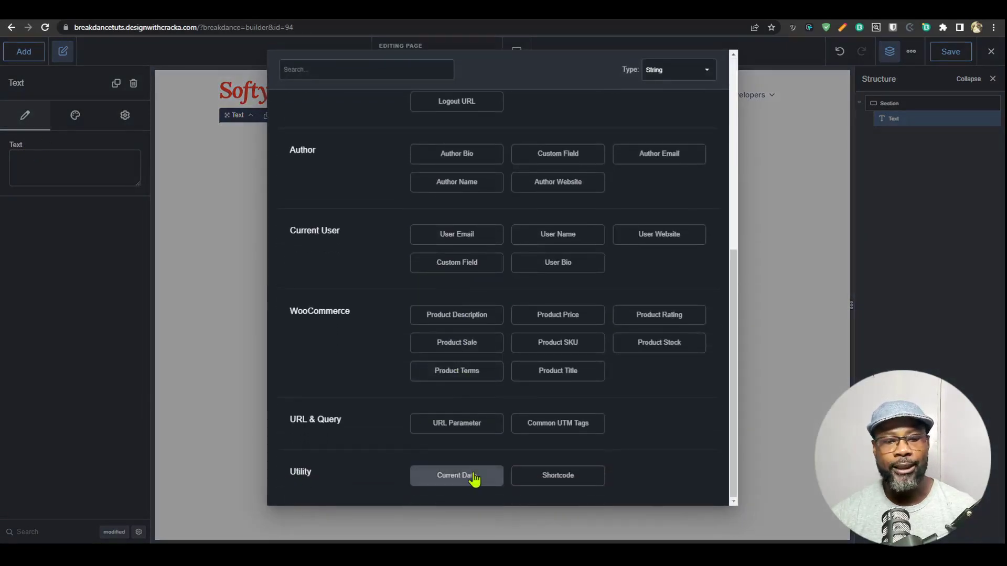
left_click(457, 478)
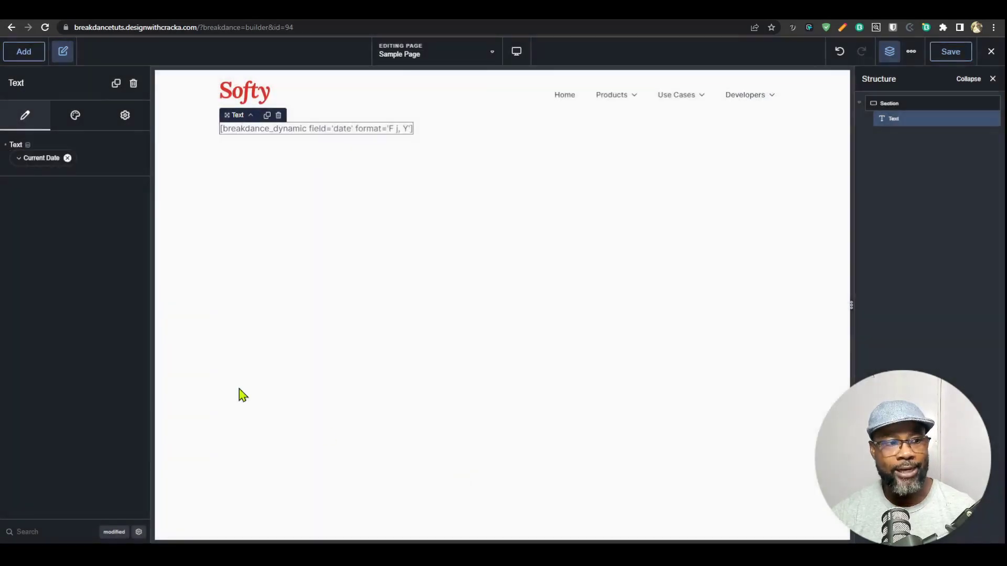
Set the current date's format to Custom with the custom format Y.
left_click(19, 159)
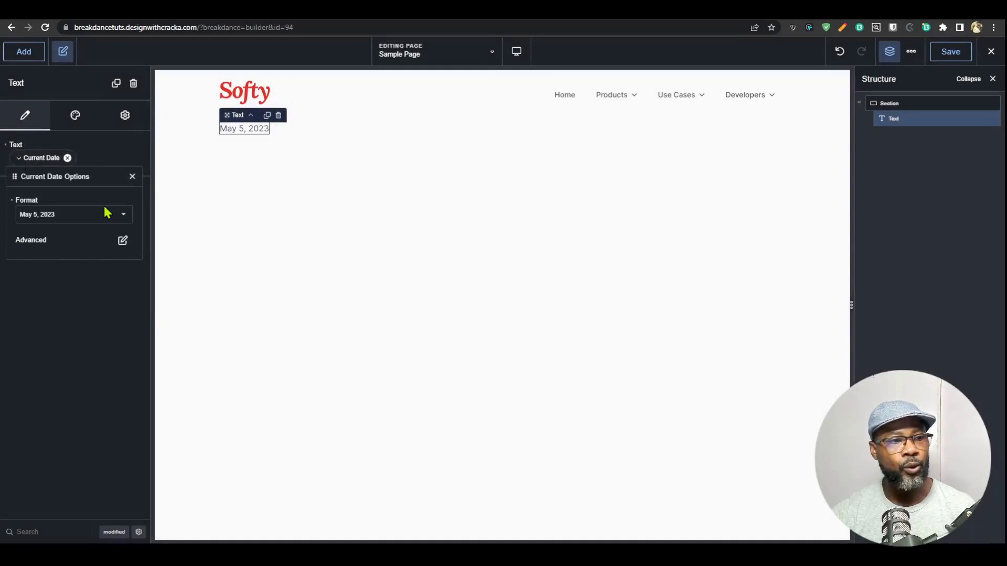
left_click(105, 214)
left_click(106, 220)
left_click(105, 215)
left_click(52, 328)
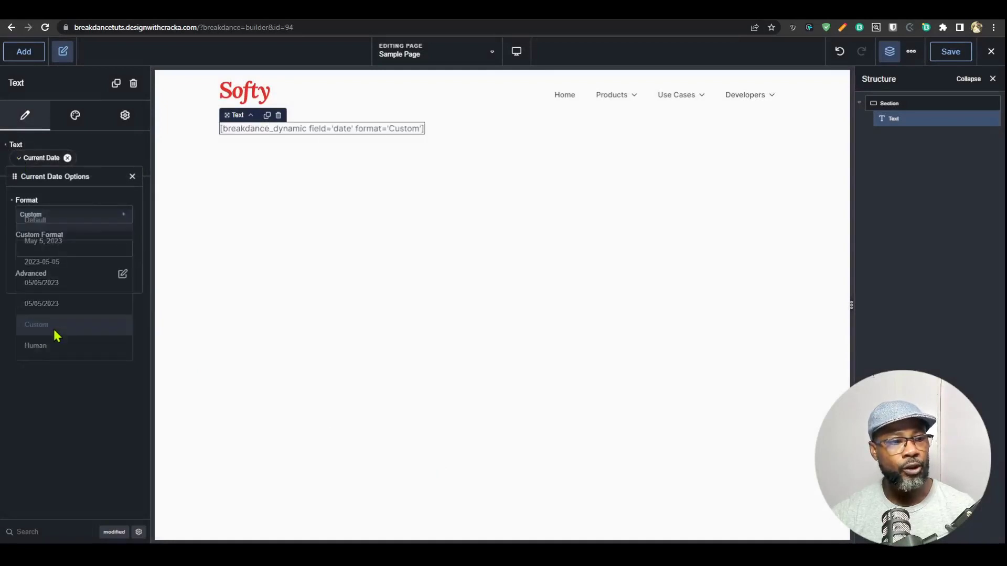
left_click(56, 244)
type("Y")
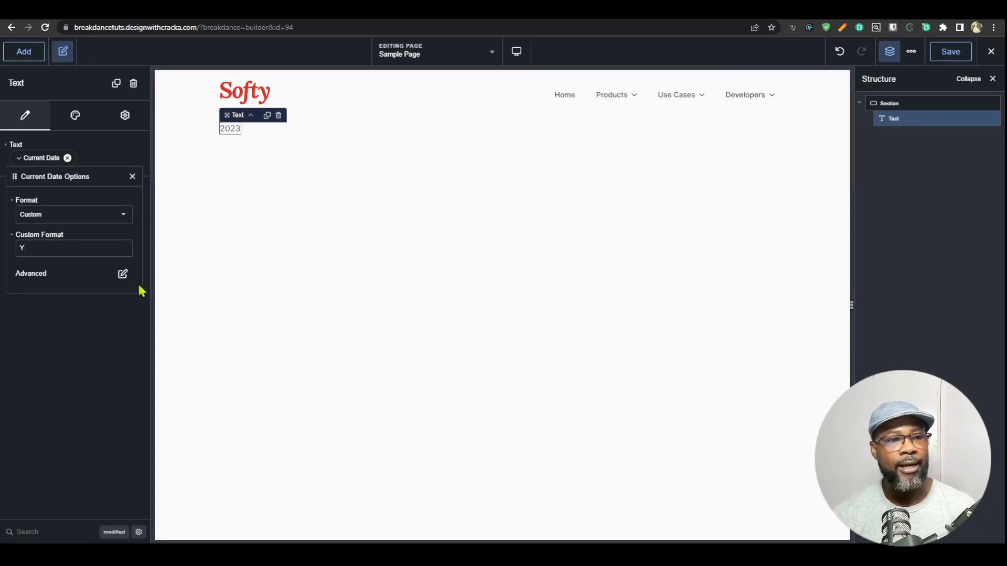
Prepend the copyright entity &copy; to the dynamic date using its advanced options.
left_click(122, 275)
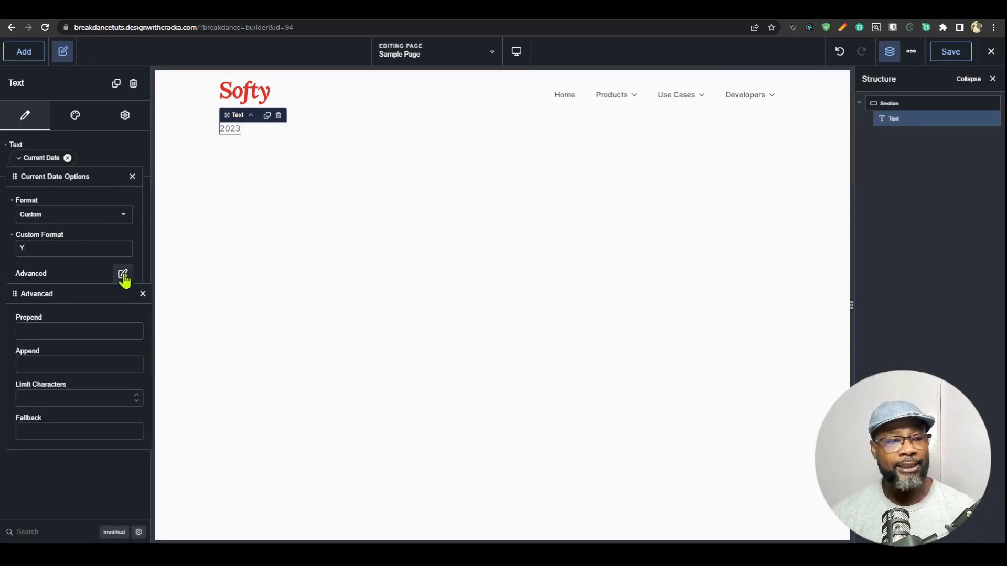
left_click(69, 333)
type("&copy")
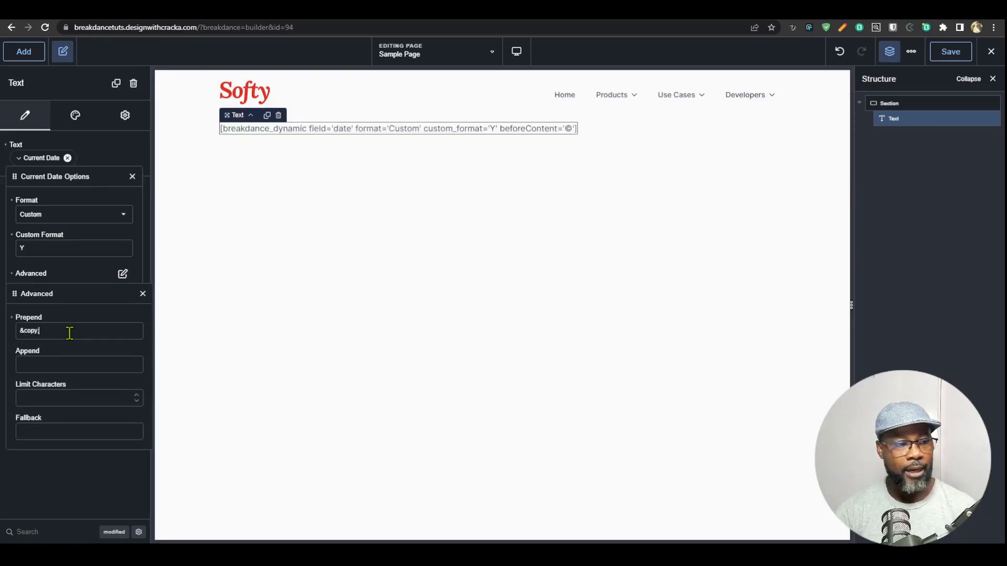
type(";")
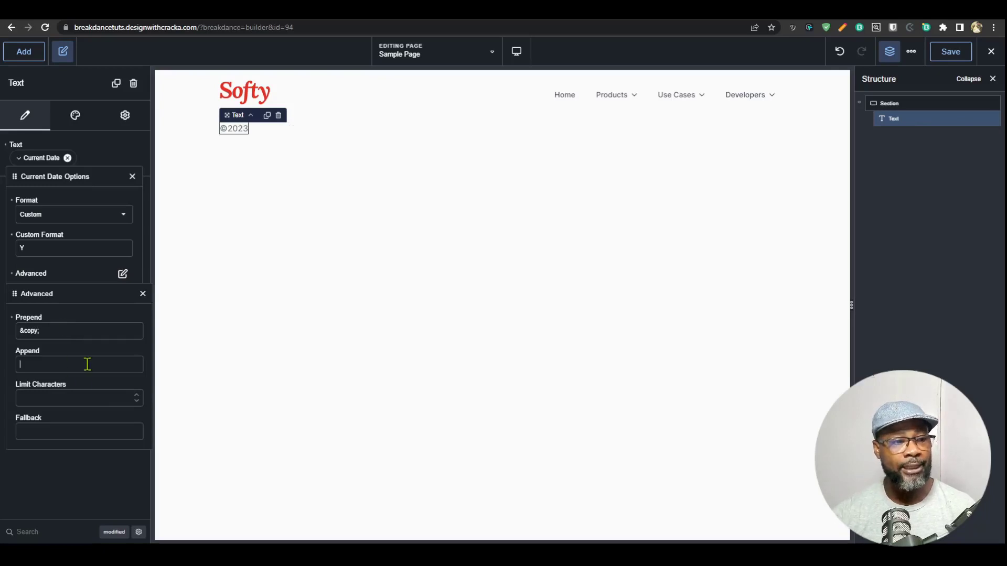
Append " Company name" to the dynamic date, with a leading space and a capital C.
left_click(87, 363)
type("company ")
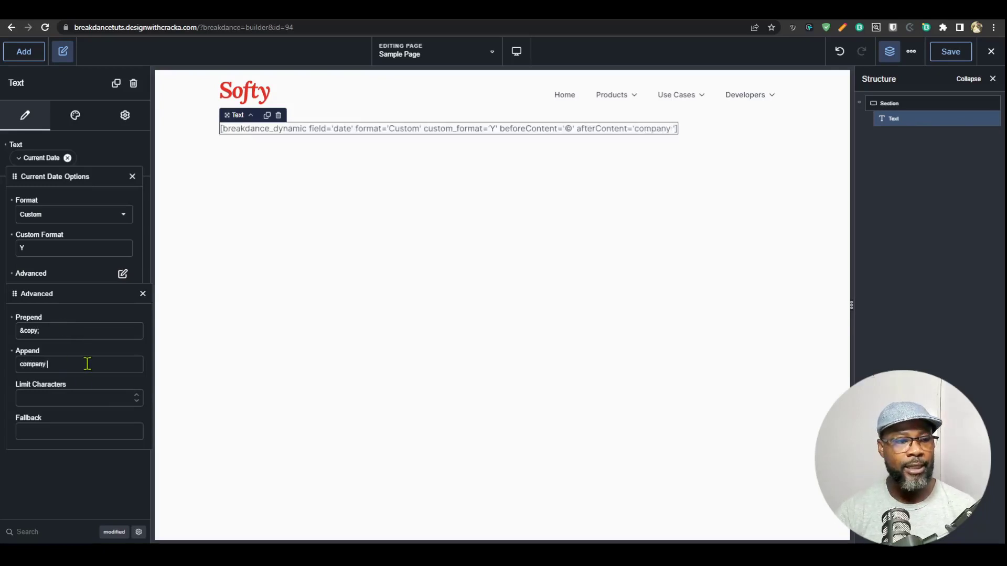
type("name")
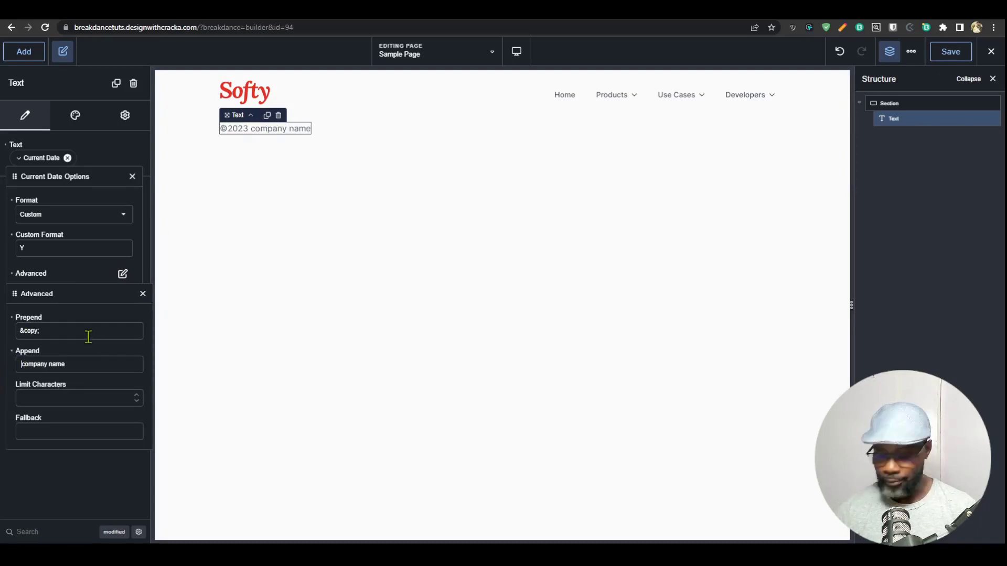
type(" C")
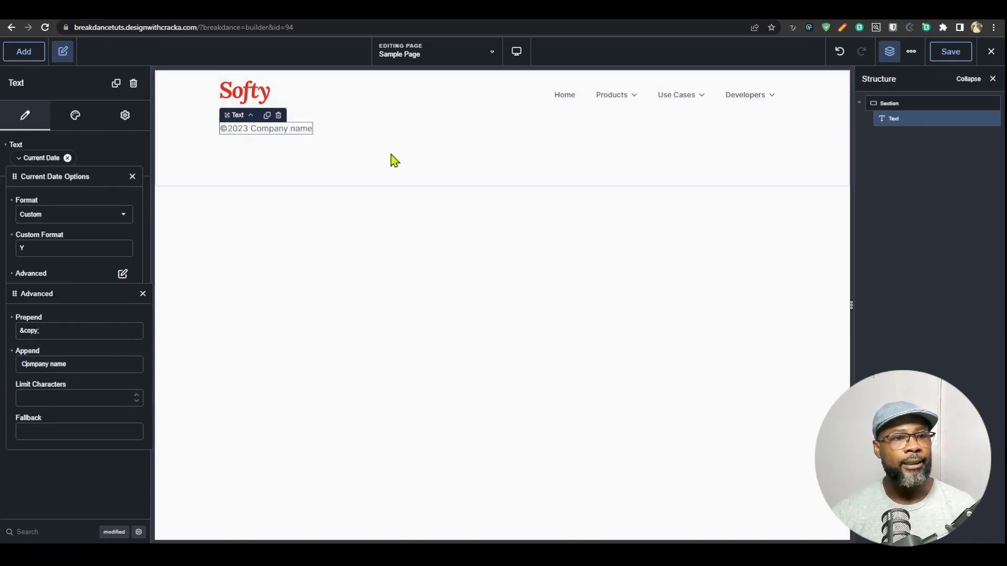
Add a Div to the section below the text and show its advanced settings with the class options.
left_click(391, 159)
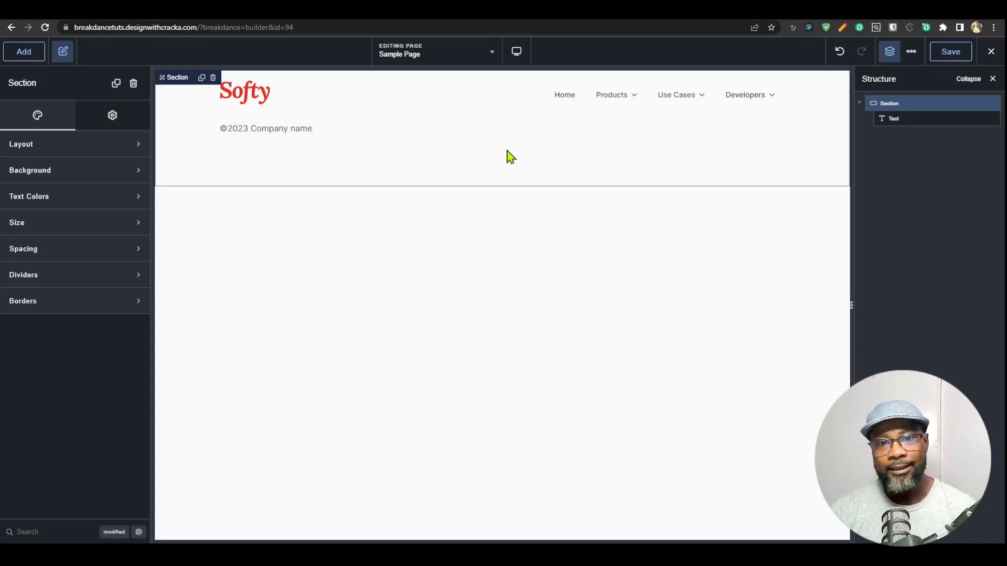
left_click(21, 55)
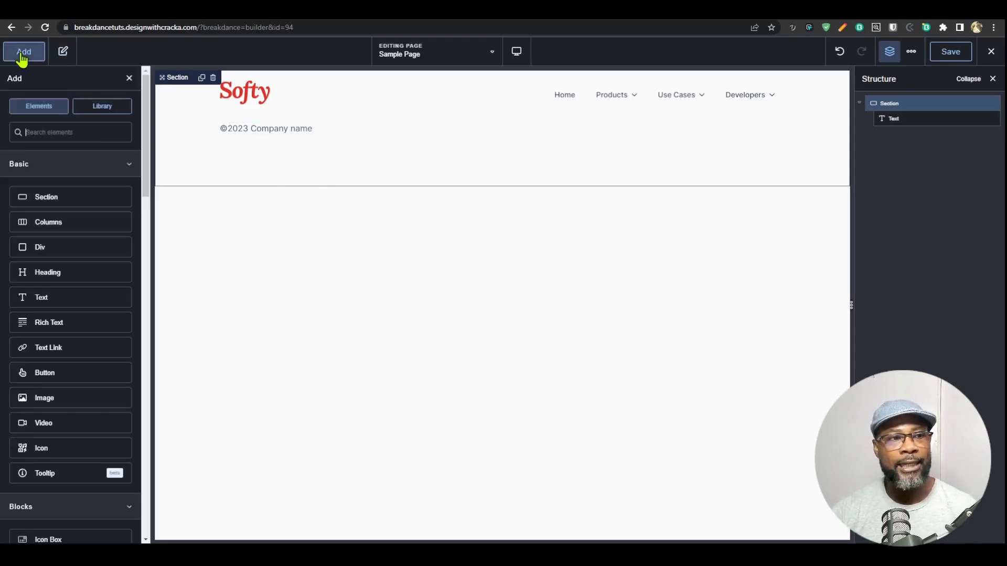
left_click(58, 252)
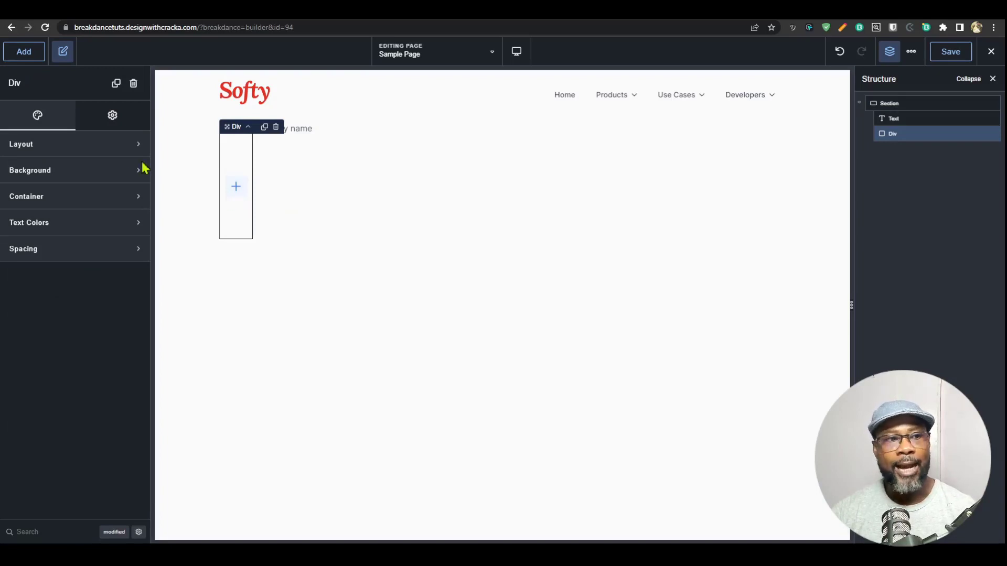
left_click(113, 115)
left_click(100, 150)
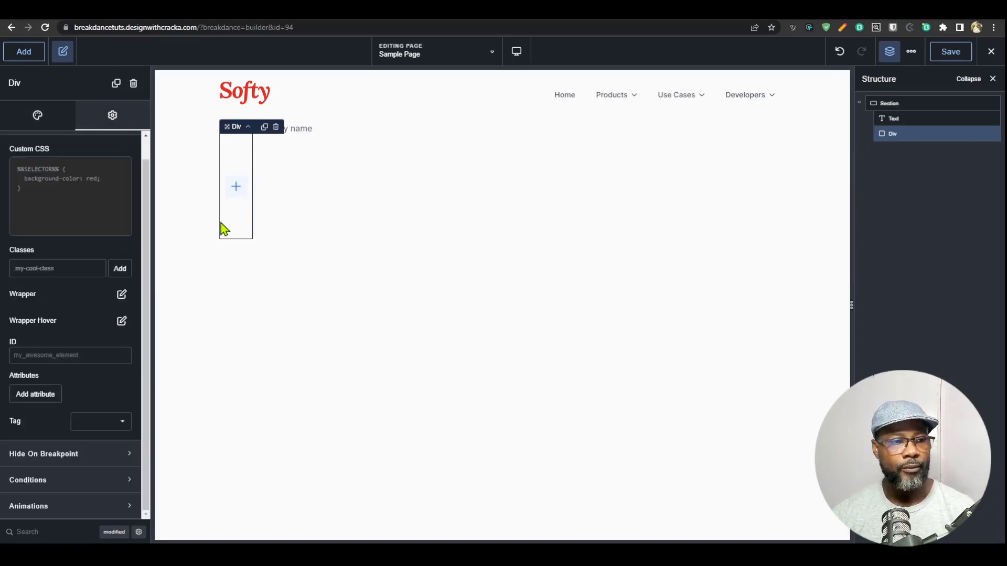
Create a new class named my-div on the Div and undo that addition.
left_click(69, 268)
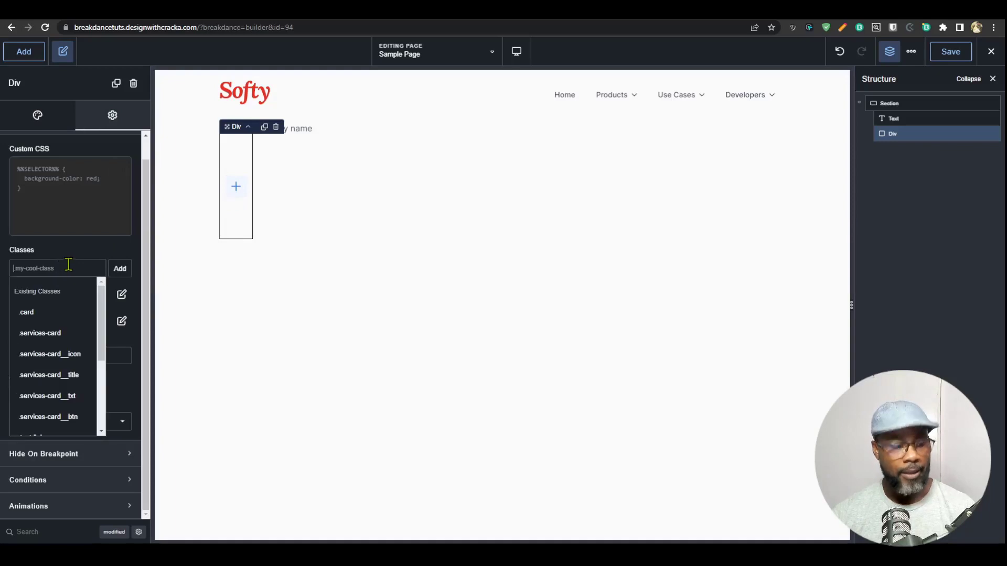
type("my-d")
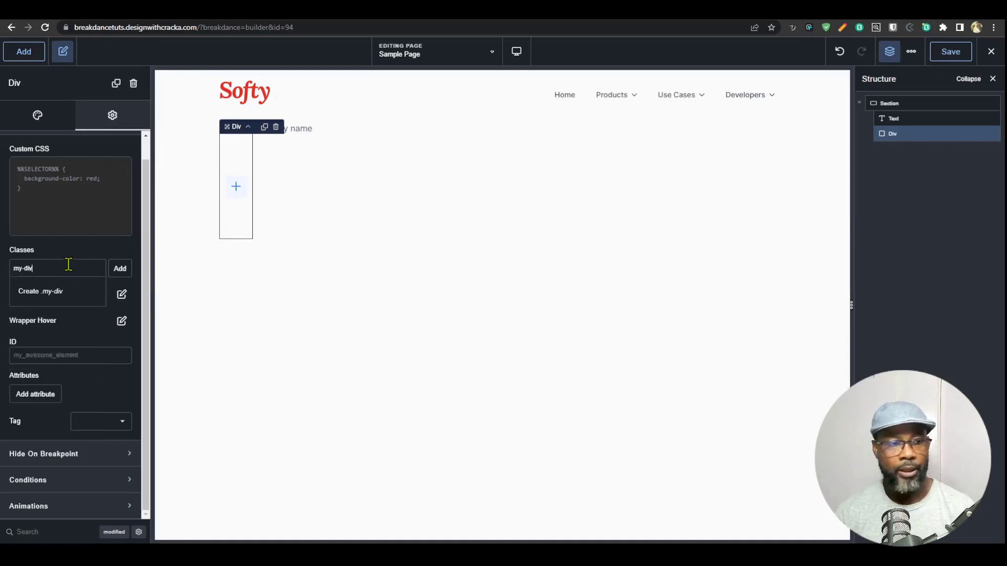
type("iv")
left_click(52, 292)
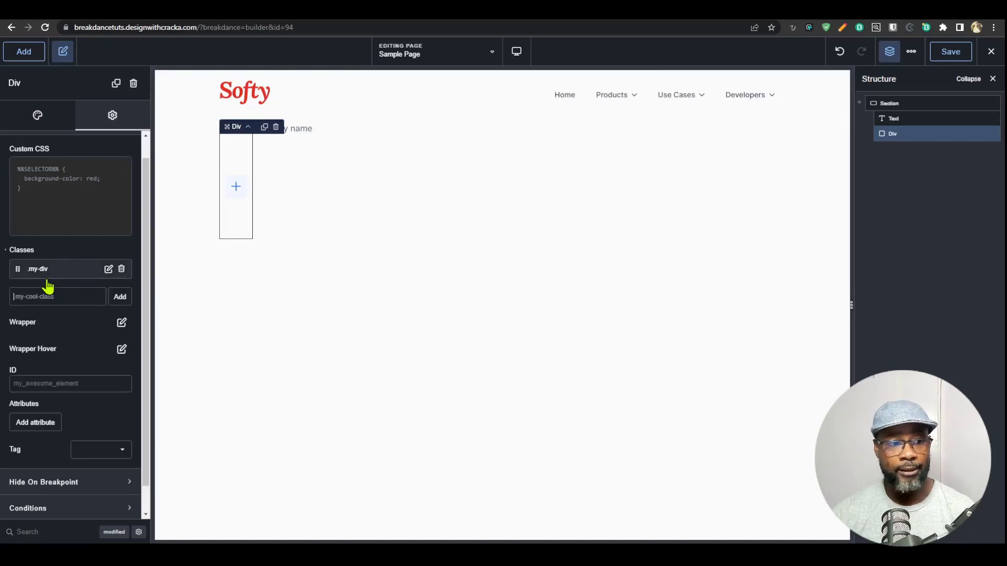
key("ctrl+z")
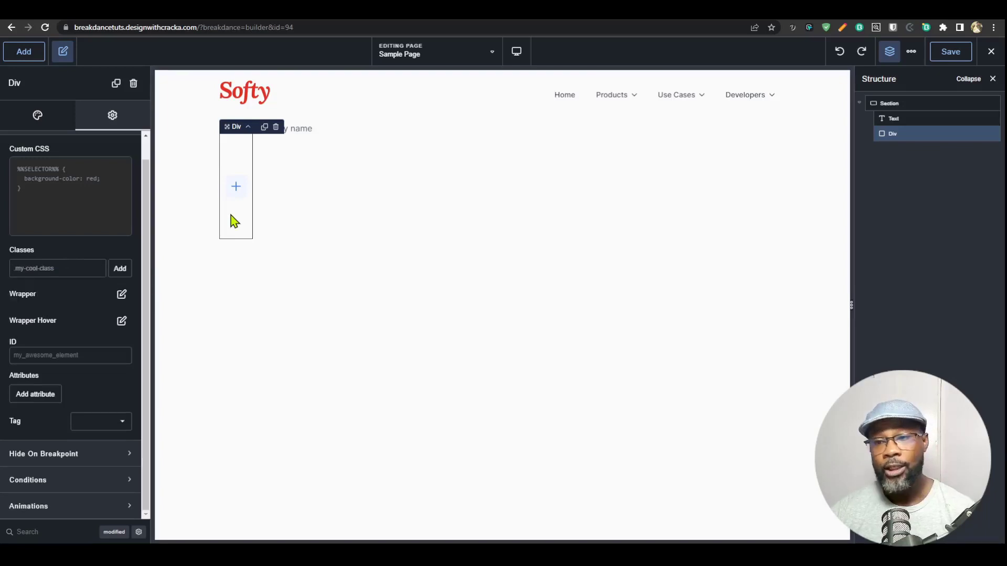
Create a new global selector named .another-div-class in the Selectors manager.
left_click(914, 52)
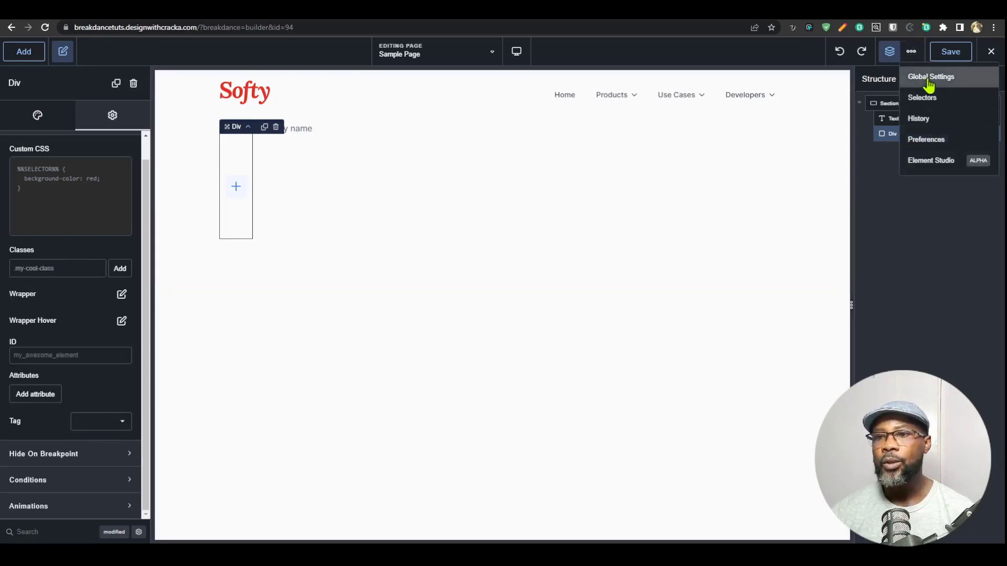
left_click(929, 99)
left_click(912, 52)
left_click(919, 95)
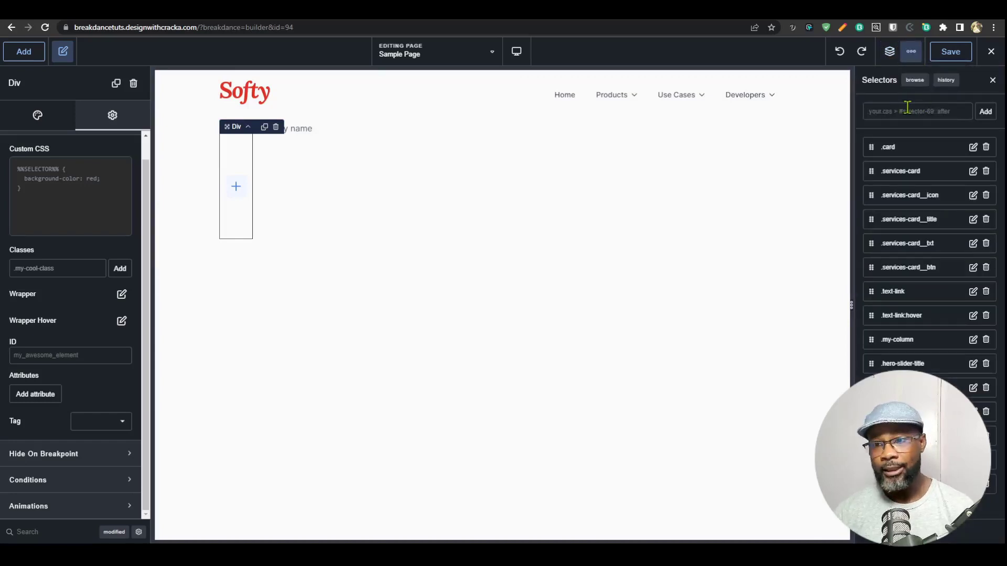
type(".another-div-class")
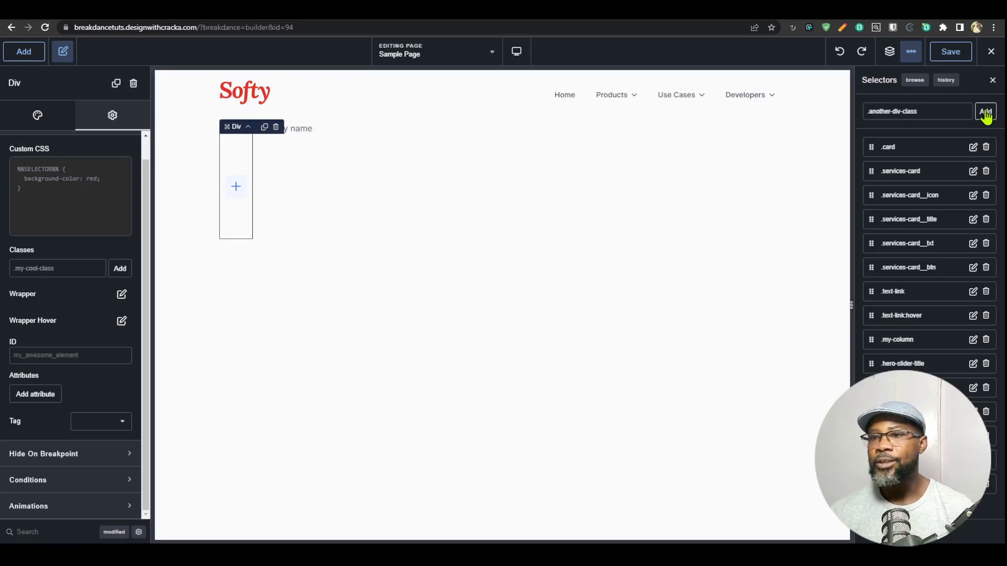
left_click(986, 112)
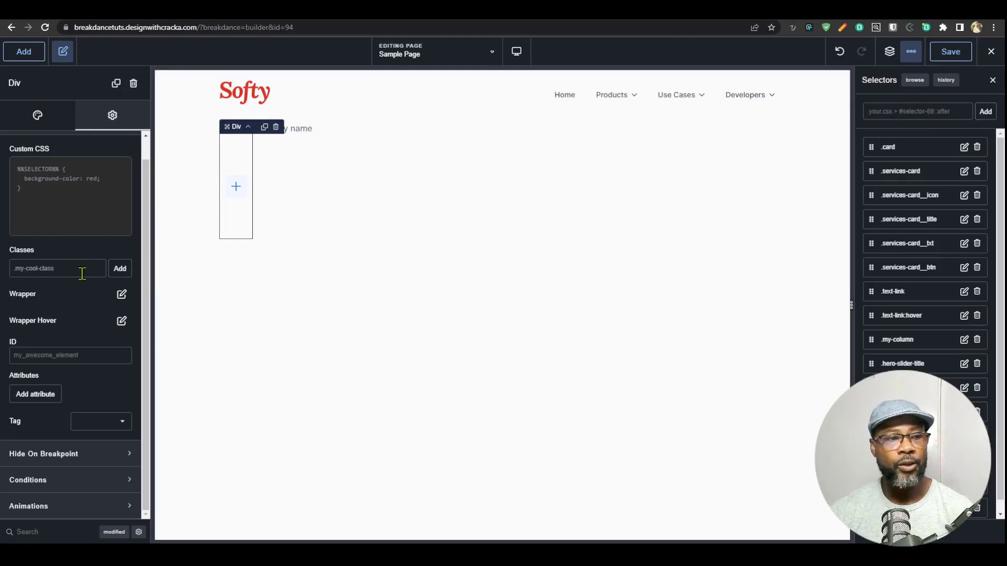
Assign the existing class .another-div-class to the Div.
left_click(56, 269)
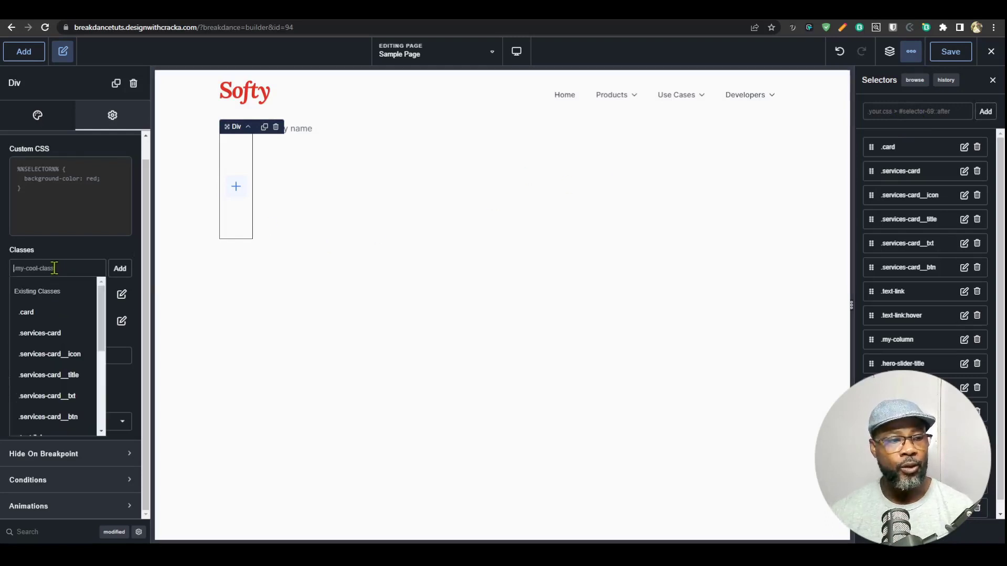
type("ano")
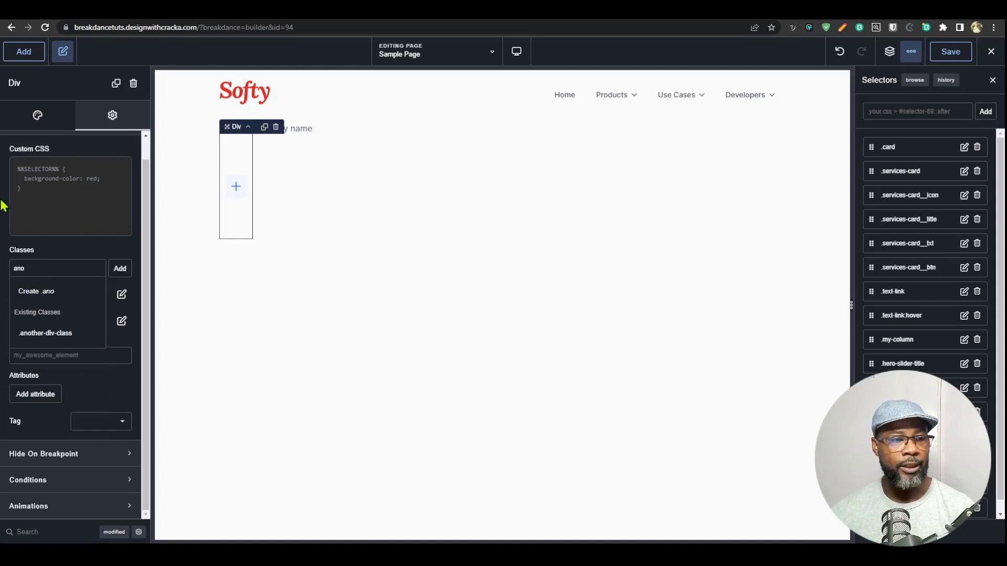
left_click(46, 340)
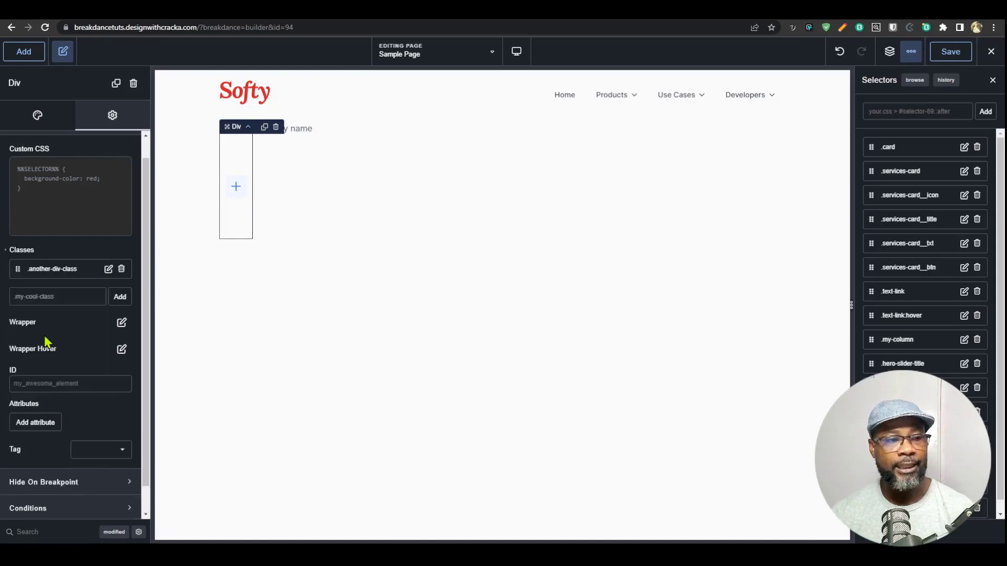
Edit the .another-div-class selector and set its background color to purple #9A75E4FF.
left_click(47, 270)
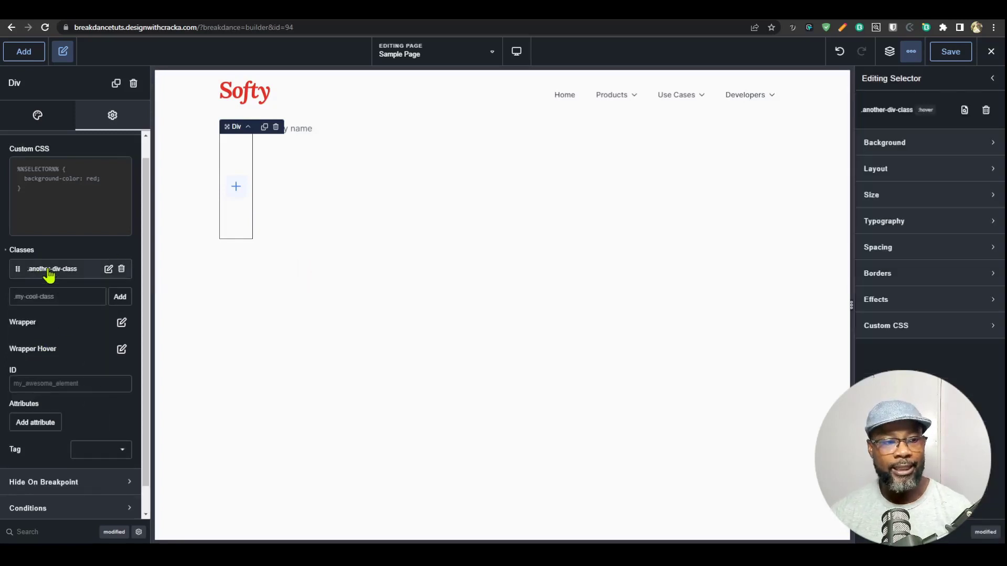
left_click(927, 143)
left_click(986, 174)
left_click_drag(928, 229, 937, 214)
left_click(910, 173)
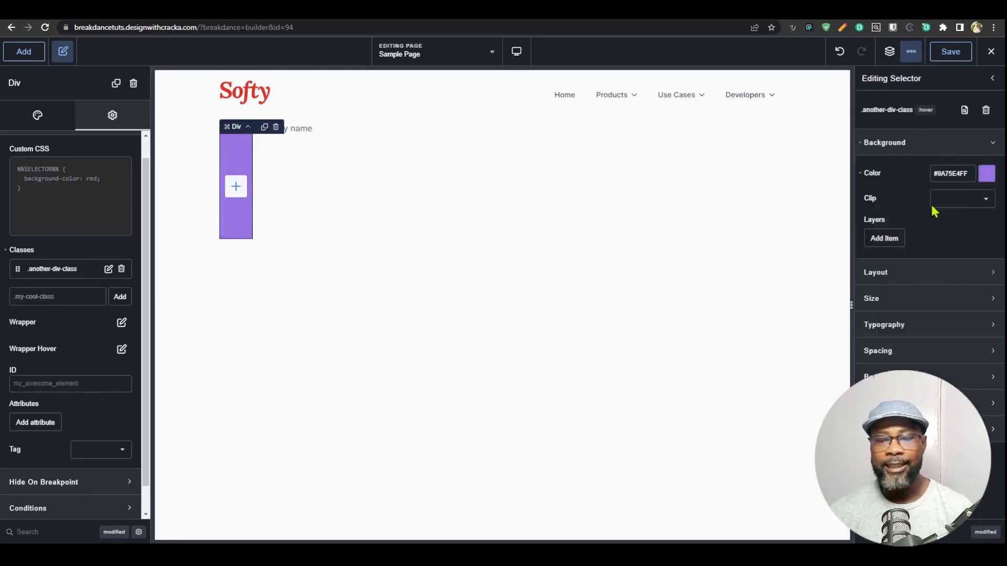
Set the minimum width of the .another-div-class selector to 500 px.
left_click(921, 299)
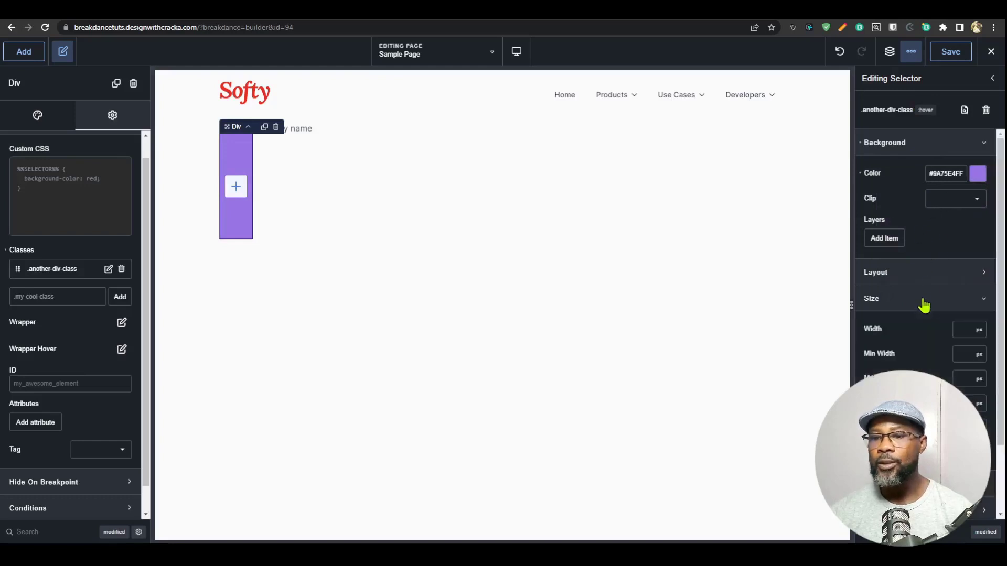
scroll(959, 325, "down", 2)
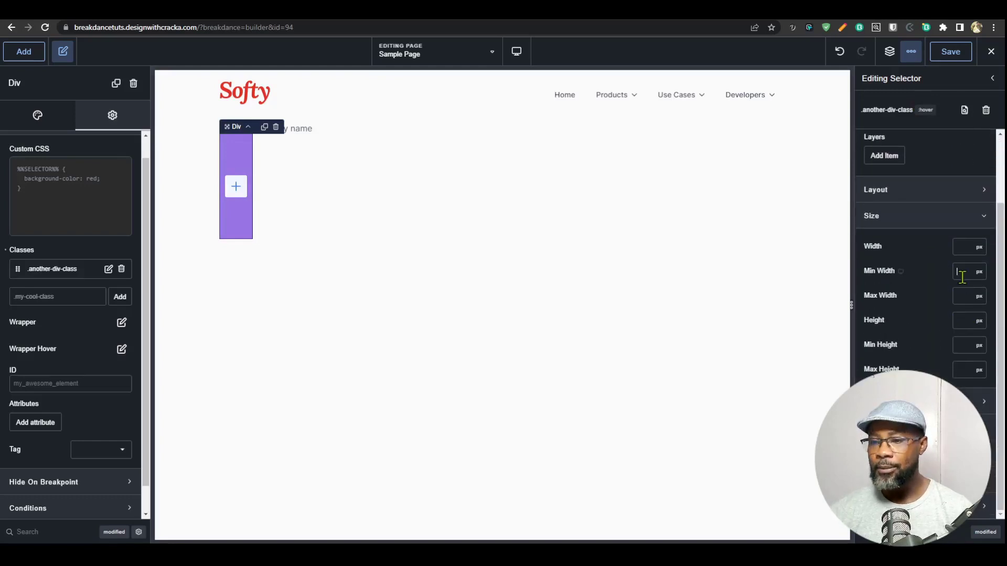
left_click(962, 277)
type("500")
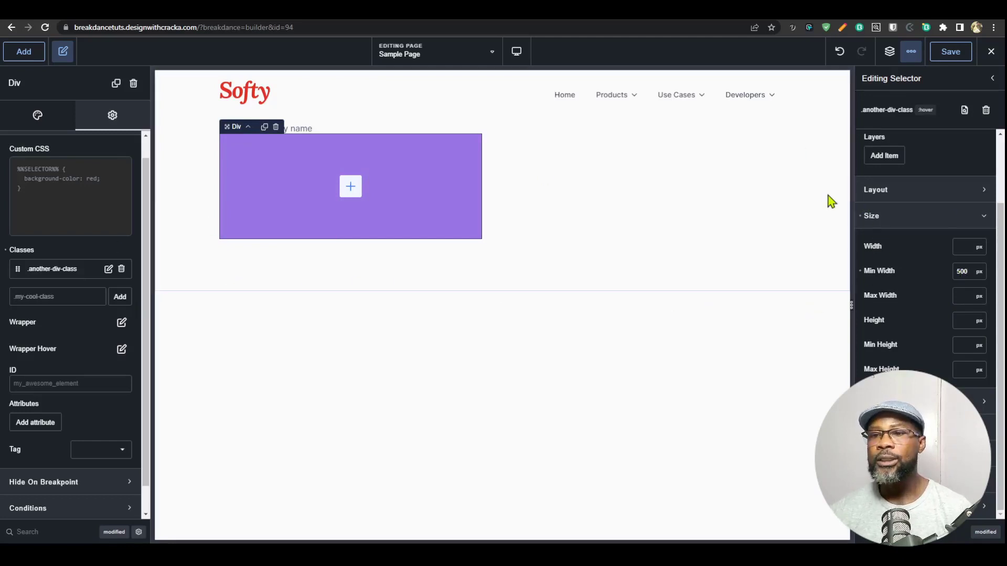
Reset the size settings of the .another-div-class selector and reopen it in the Selectors manager.
left_click(860, 216)
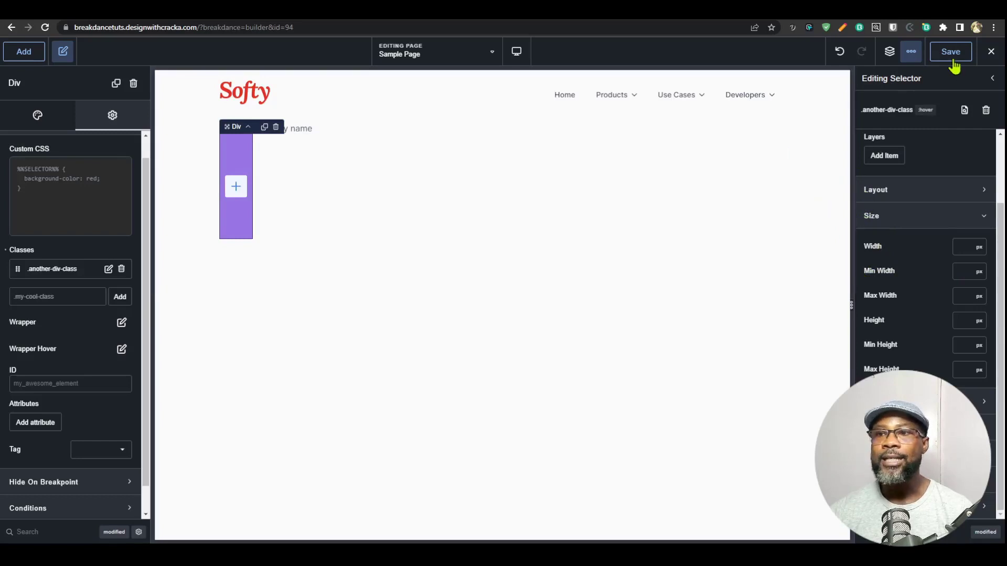
left_click(913, 53)
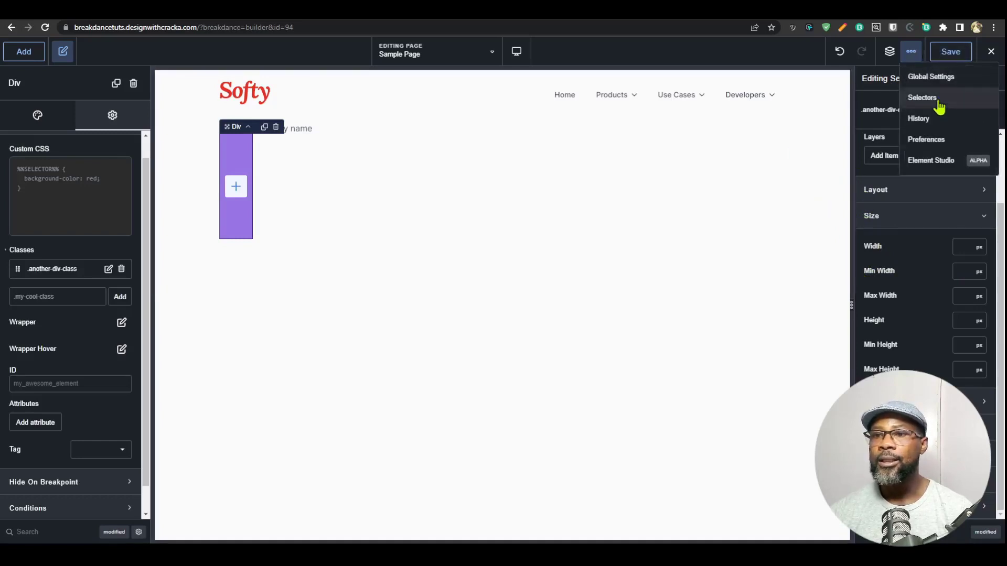
left_click(926, 99)
left_click(907, 498)
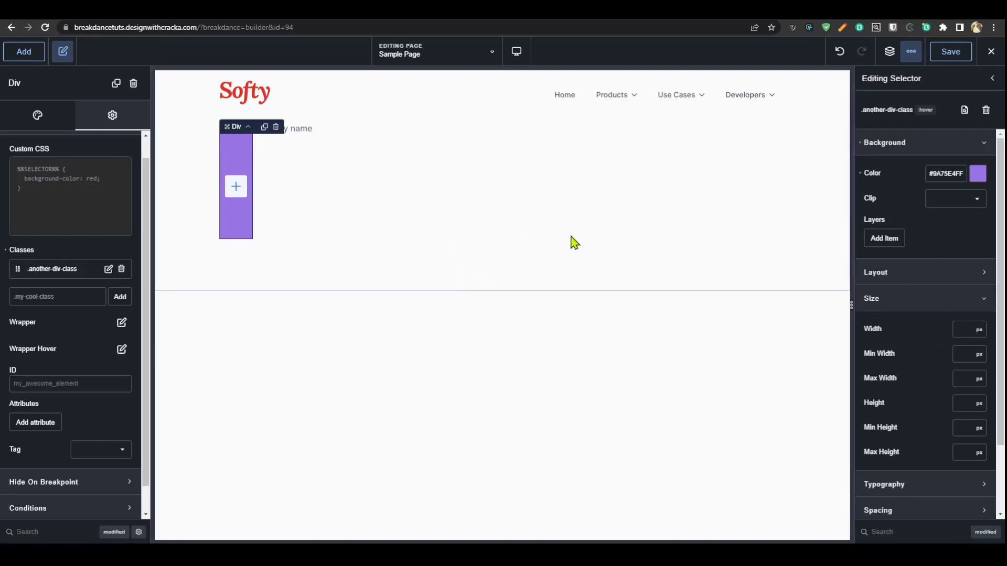
Restore the .another-div-class selector's minimum width to 500 px and save the page.
left_click(654, 248)
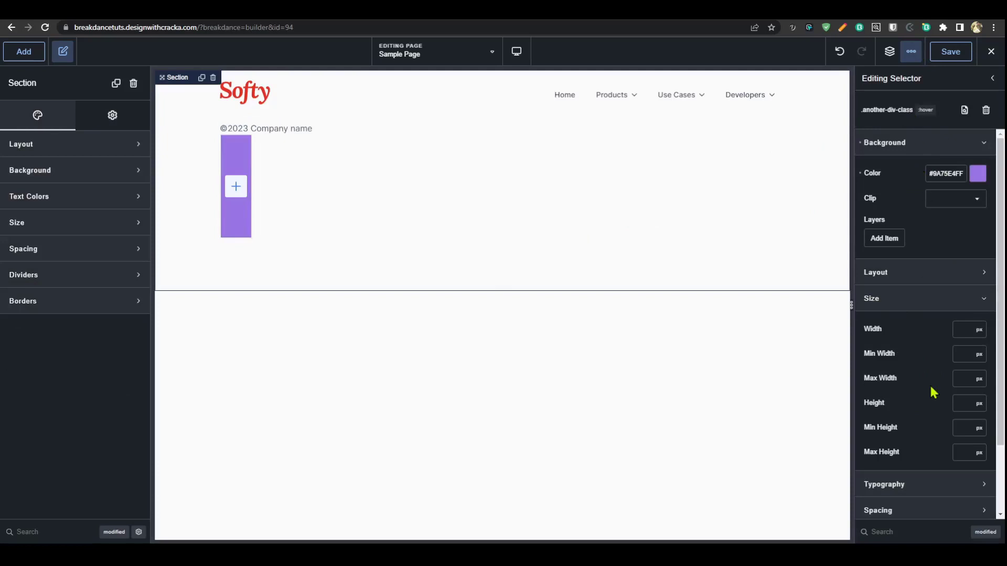
scroll(933, 392, "down", 2)
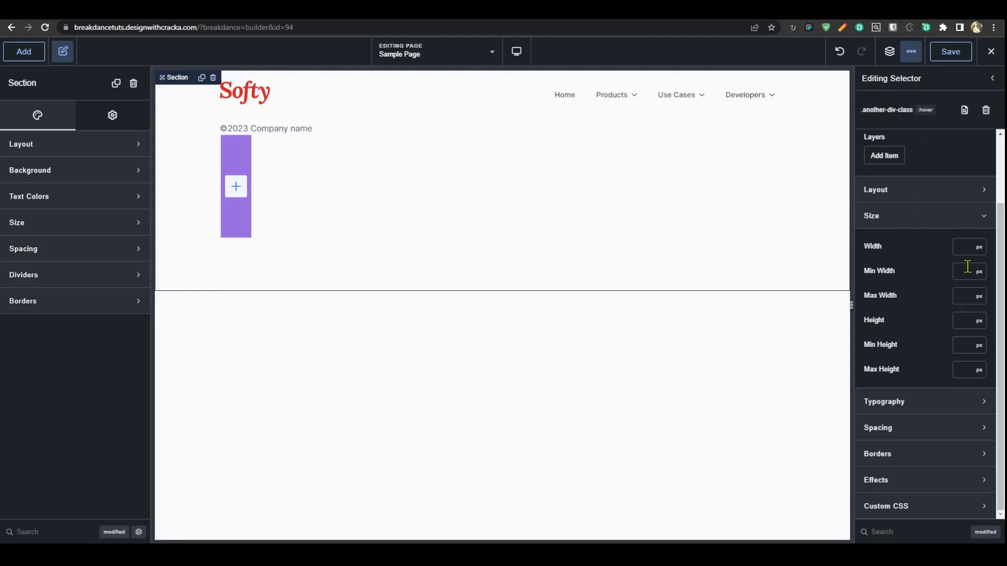
type("500")
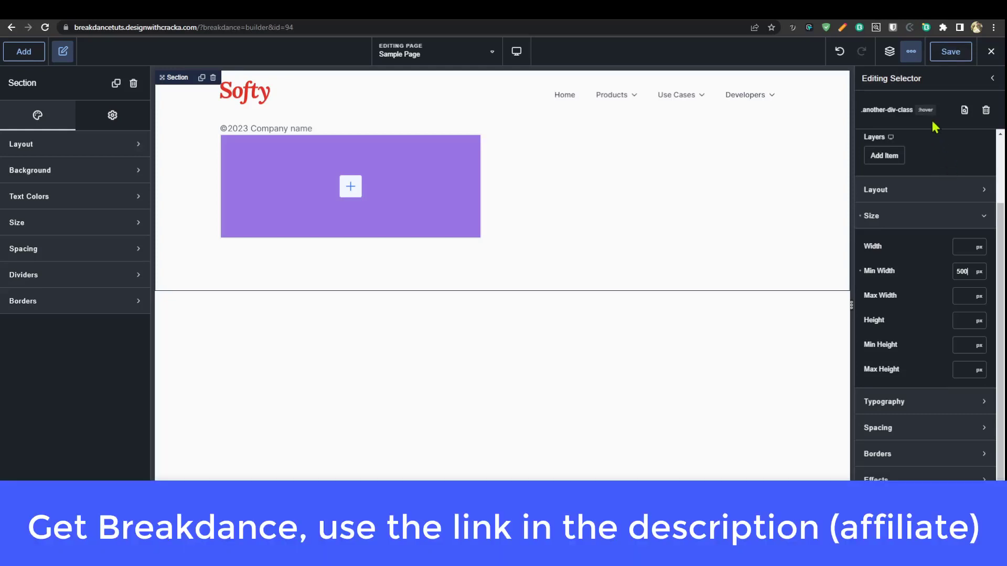
left_click(939, 58)
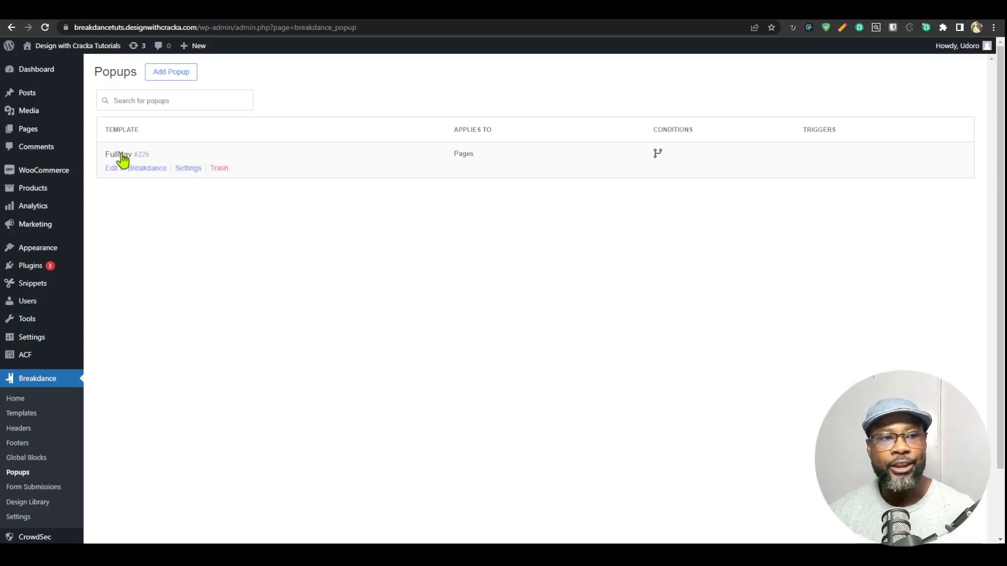
Open the FullNav popup's settings and add a Click trigger with a click target.
left_click(185, 168)
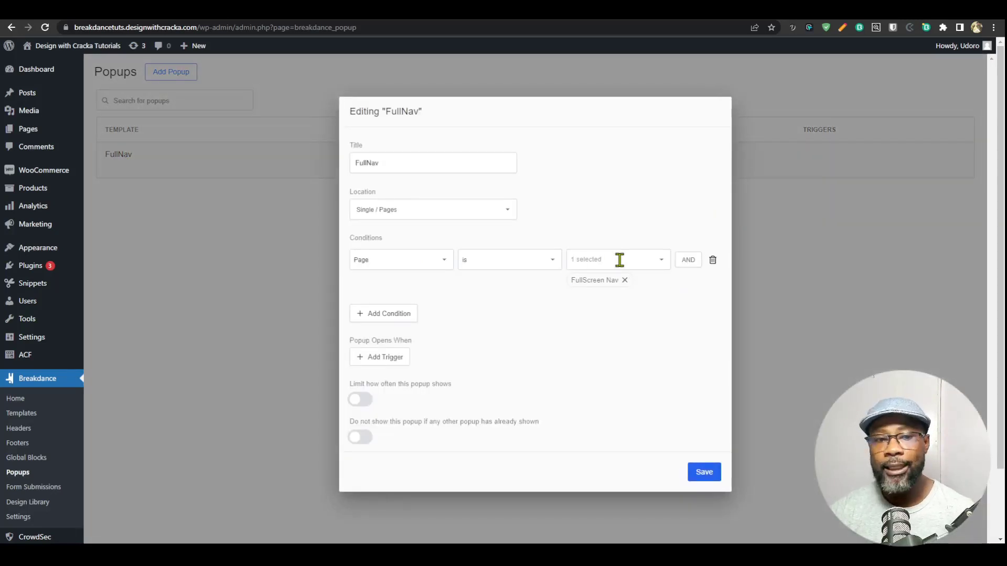
left_click(385, 357)
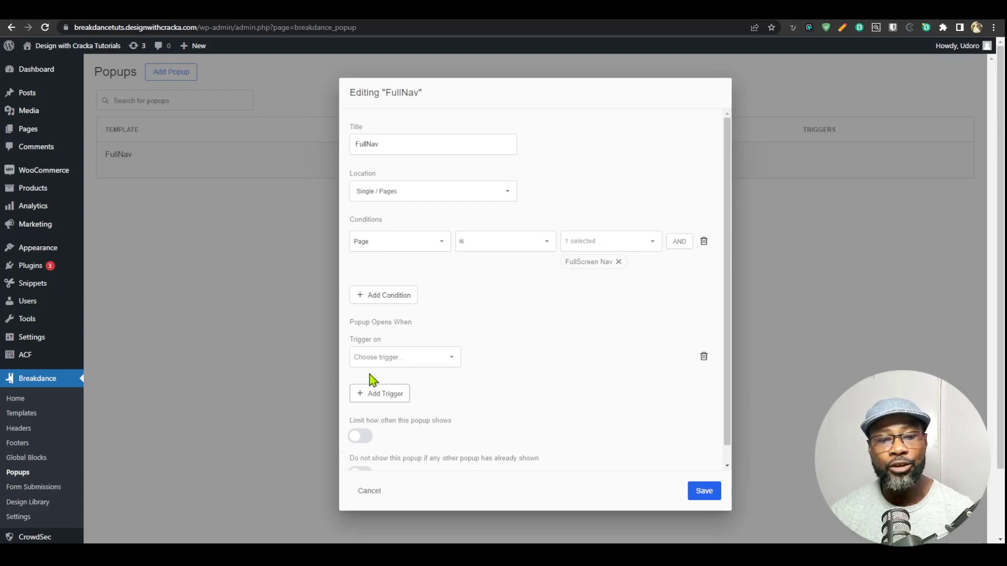
left_click(410, 356)
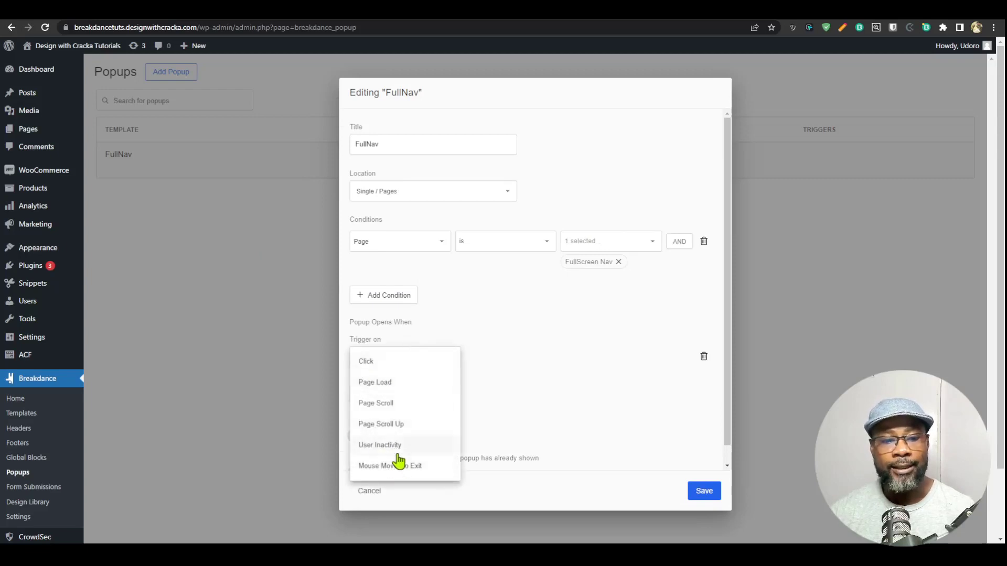
left_click(369, 362)
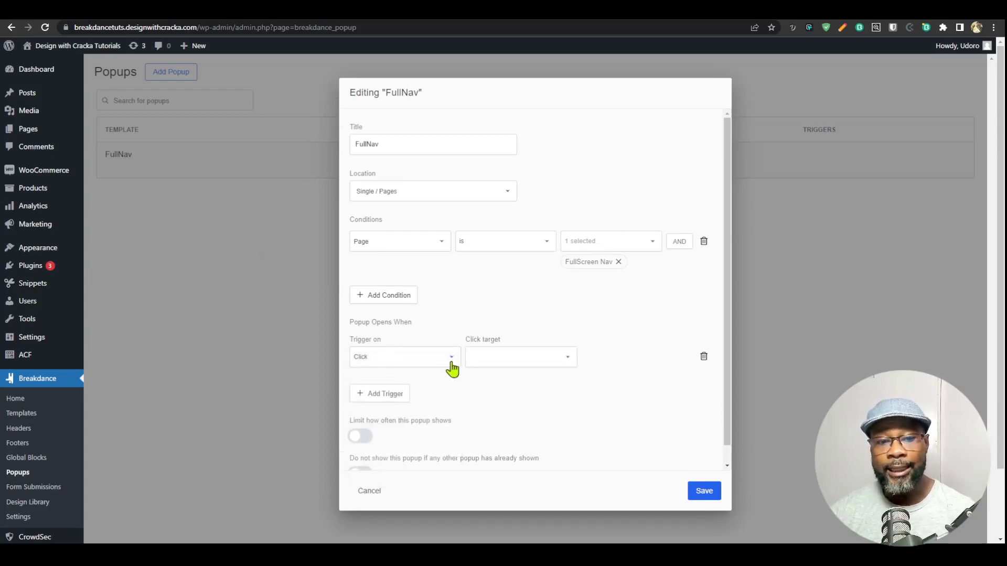
left_click(540, 360)
left_click(496, 383)
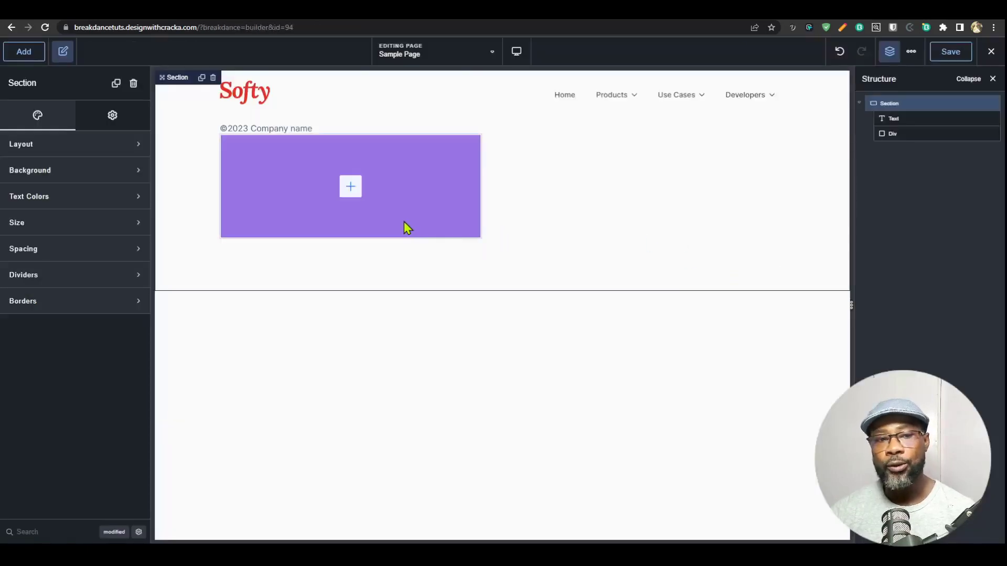
Add a Button element to the section below the purple Div.
left_click(404, 223)
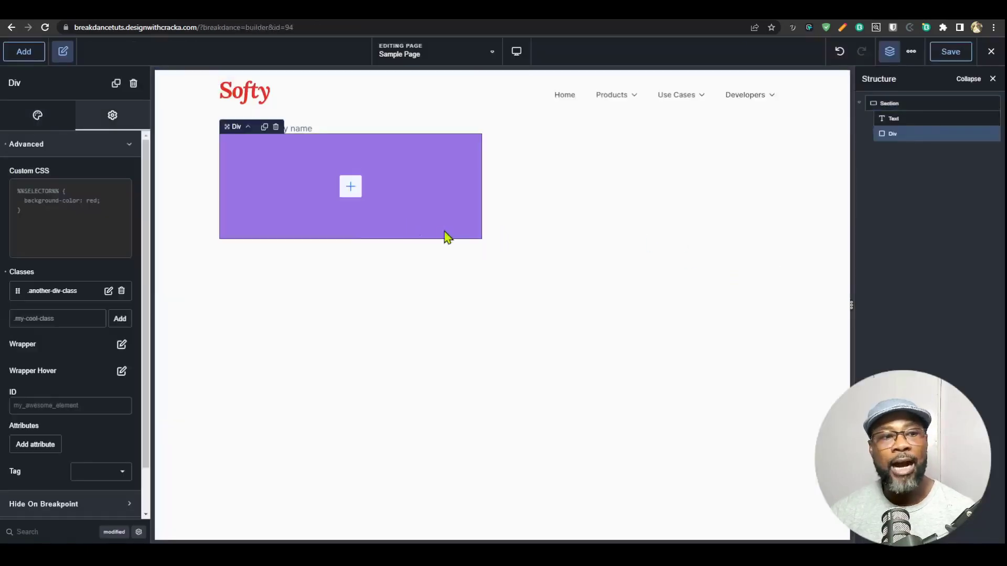
left_click(24, 51)
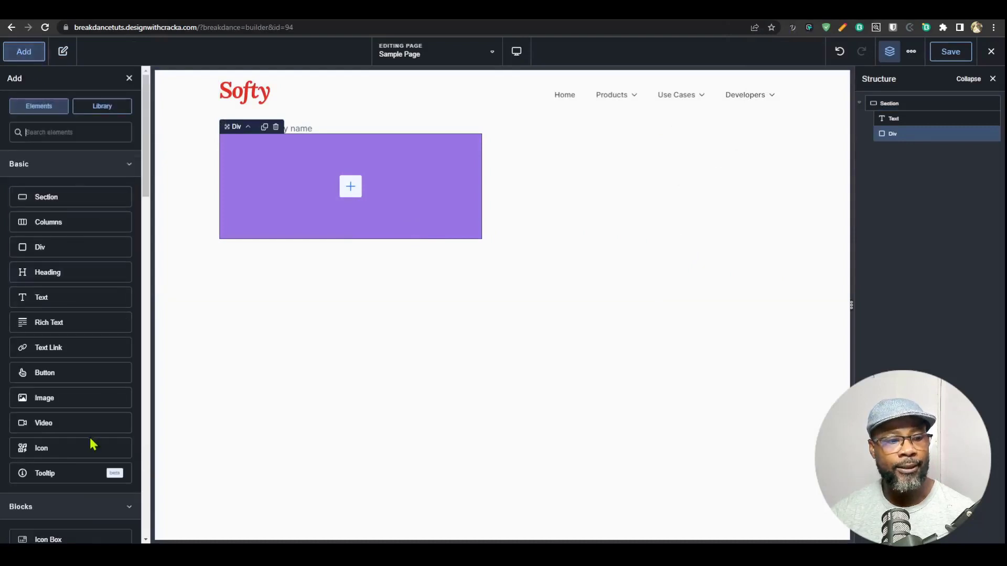
left_click_drag(44, 373, 326, 236)
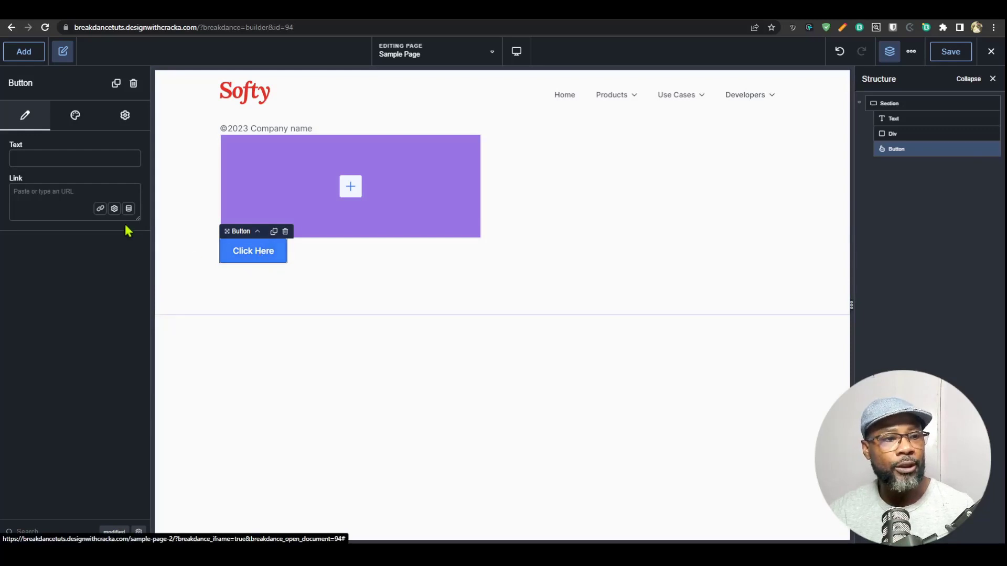
Set the button's link to a Popup action that opens the FullNav popup.
left_click(115, 209)
left_click(102, 244)
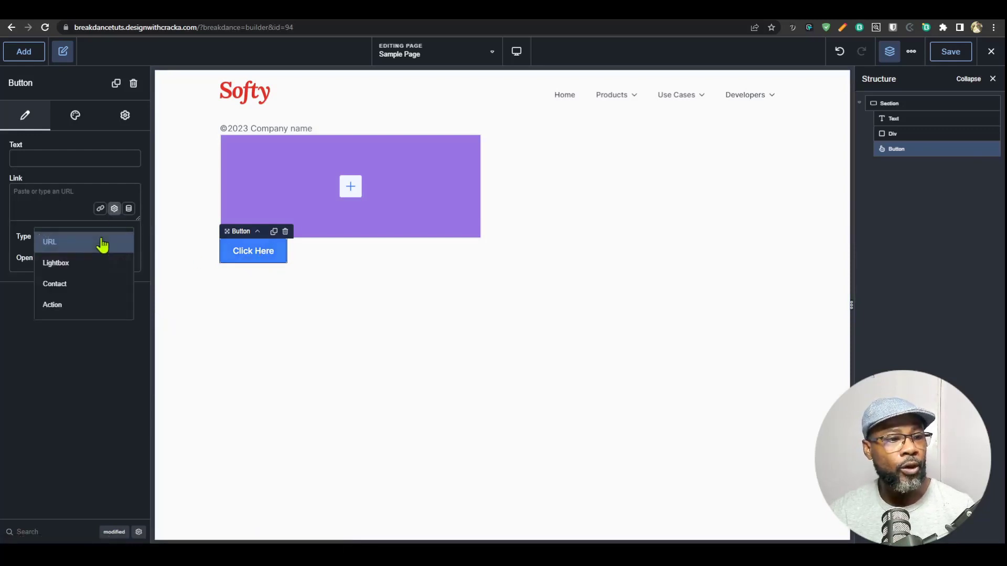
left_click(79, 309)
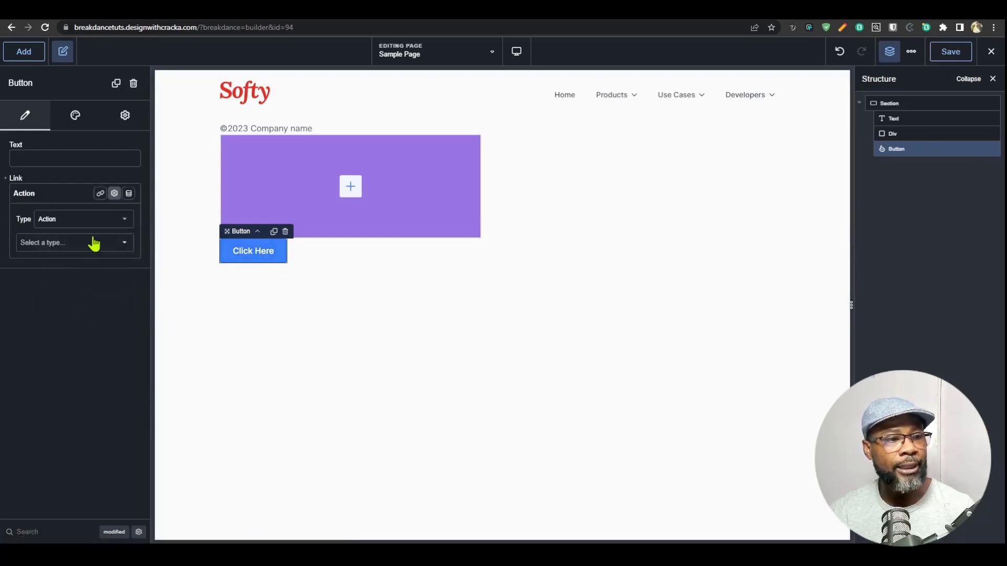
left_click(92, 243)
left_click(49, 276)
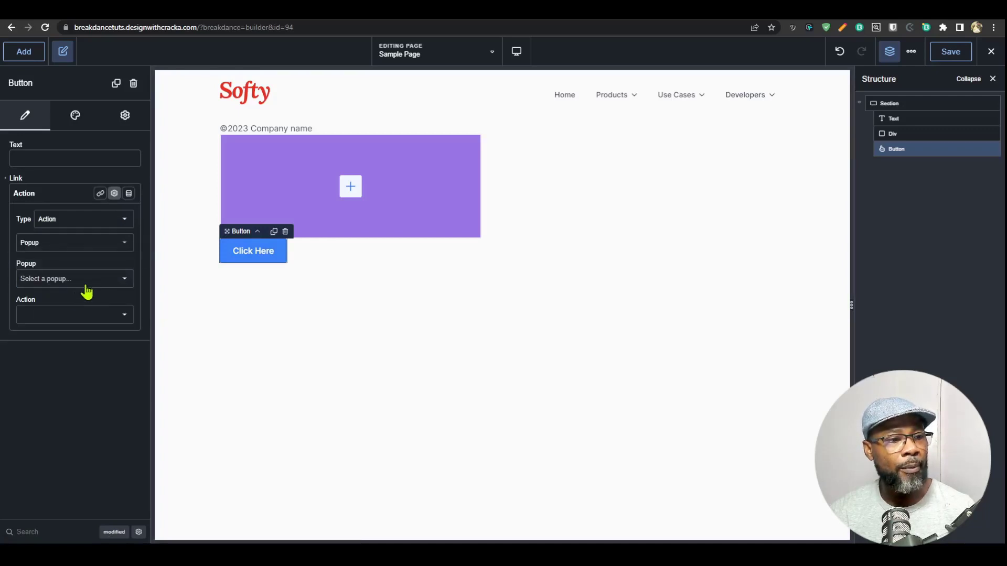
left_click(85, 286)
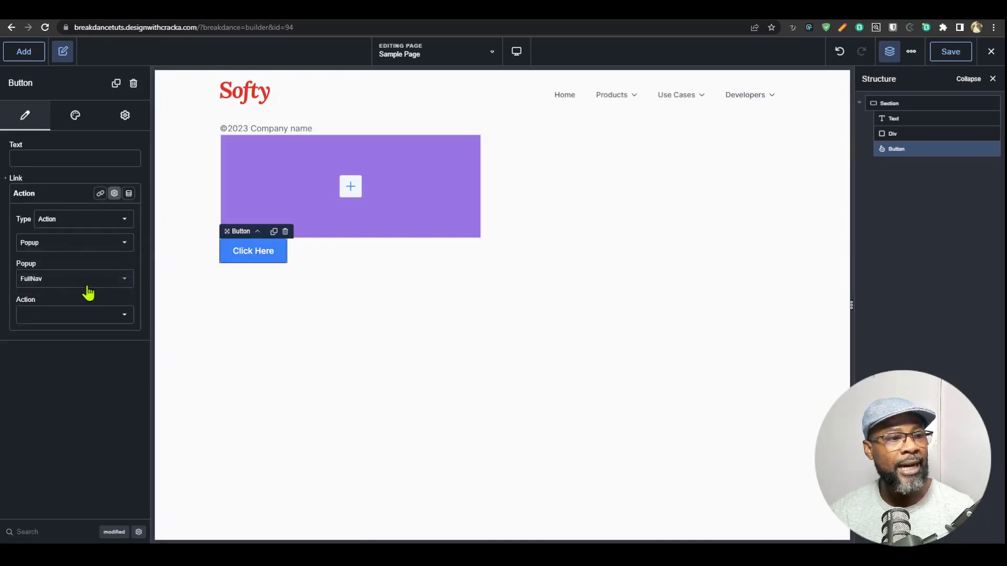
left_click(90, 313)
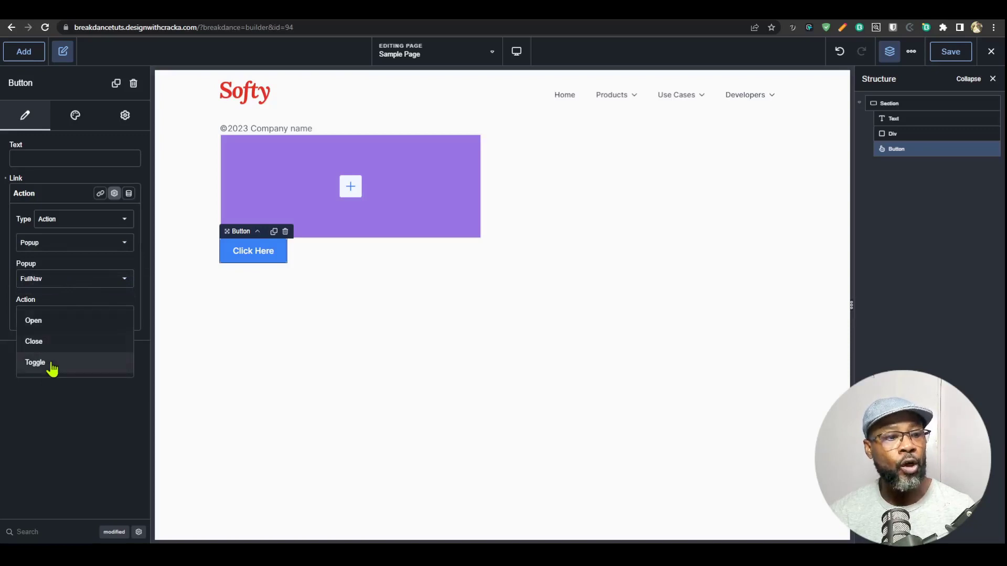
left_click(54, 322)
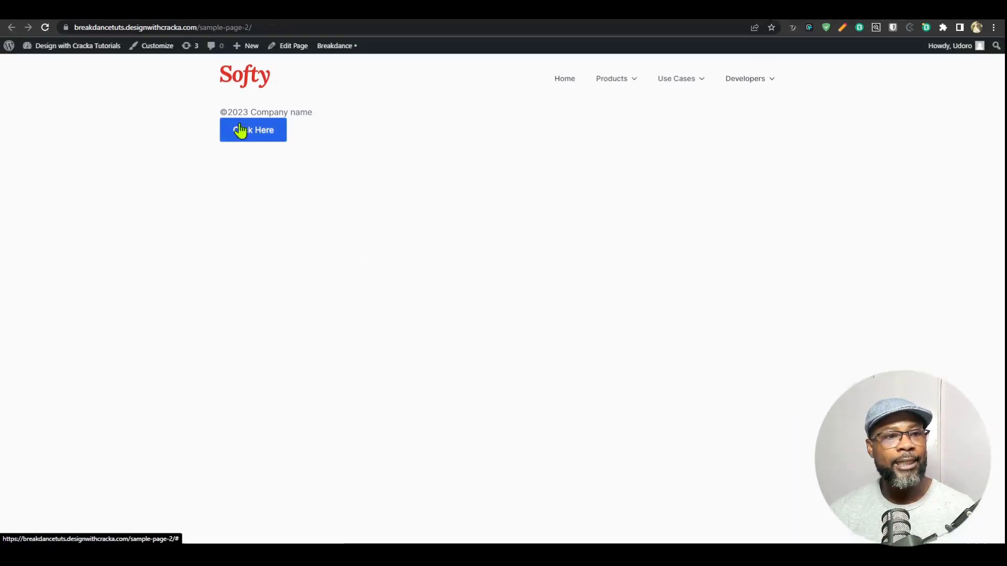
Test the Click Here button on the live page and close the popup it opens.
left_click(242, 129)
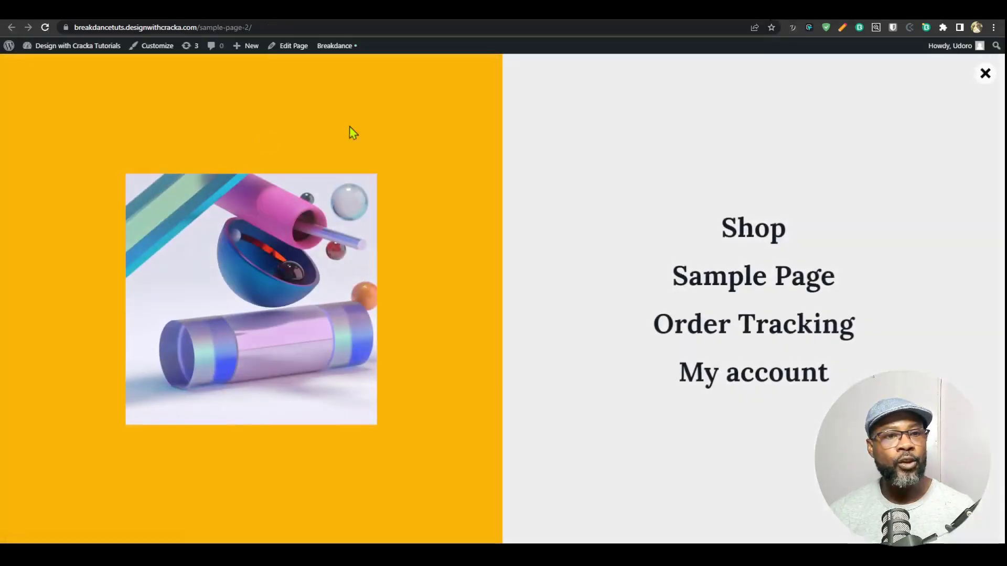
left_click(985, 74)
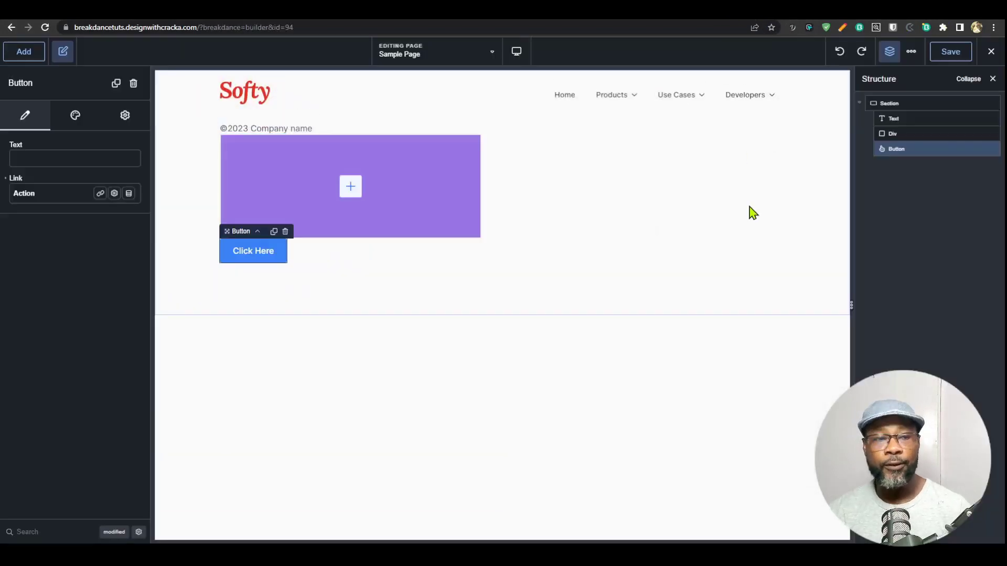
Search the Div's properties for "opacity" and clear the search.
left_click(312, 196)
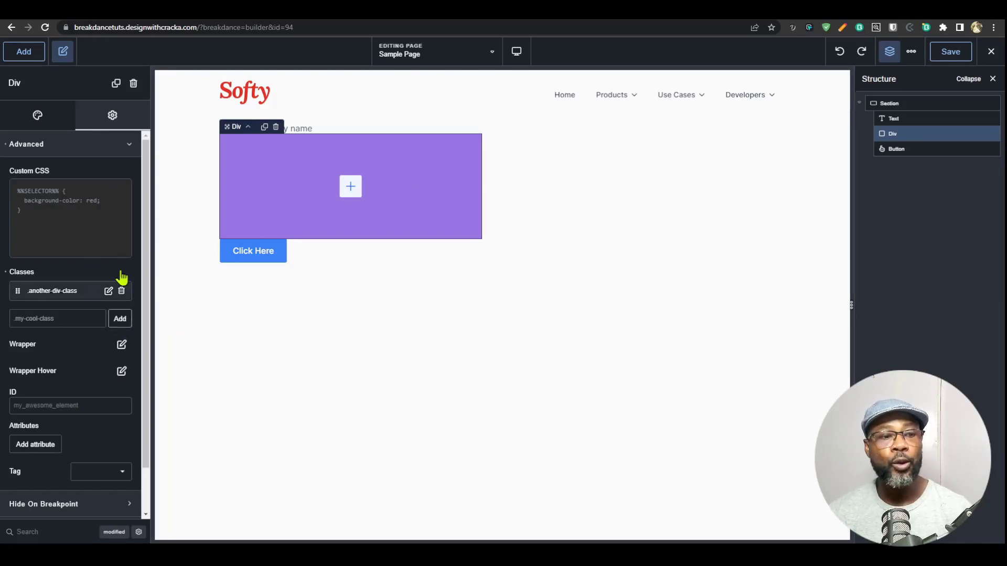
left_click(29, 531)
type("opacity")
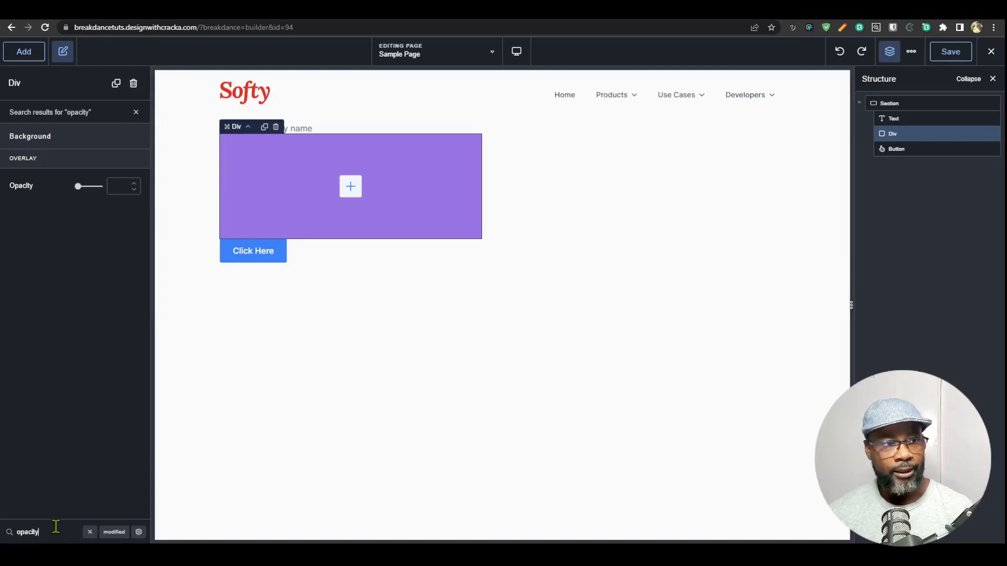
left_click(136, 113)
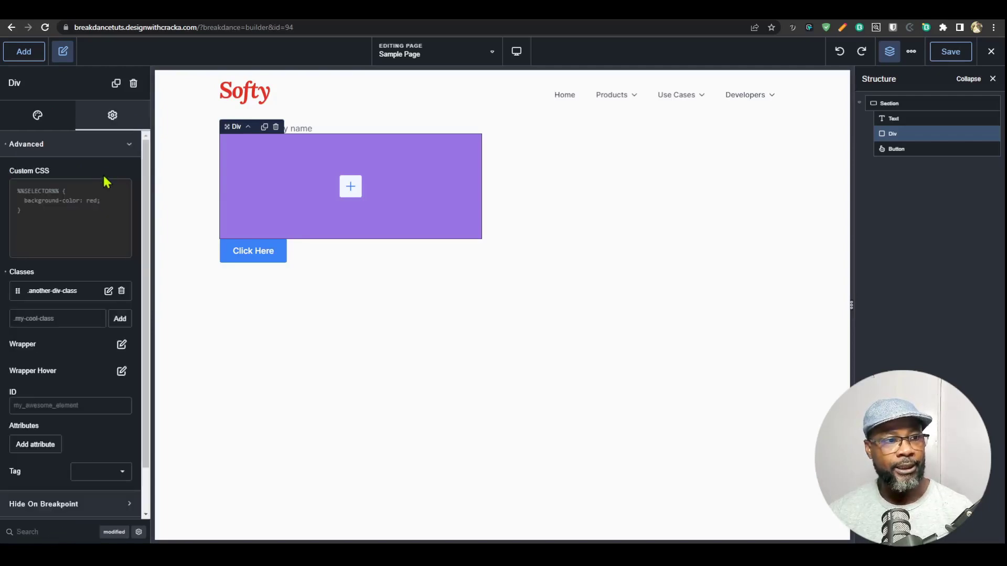
Examine which property groups the Div offers in its design and advanced settings.
left_click(38, 126)
left_click(107, 121)
left_click(50, 119)
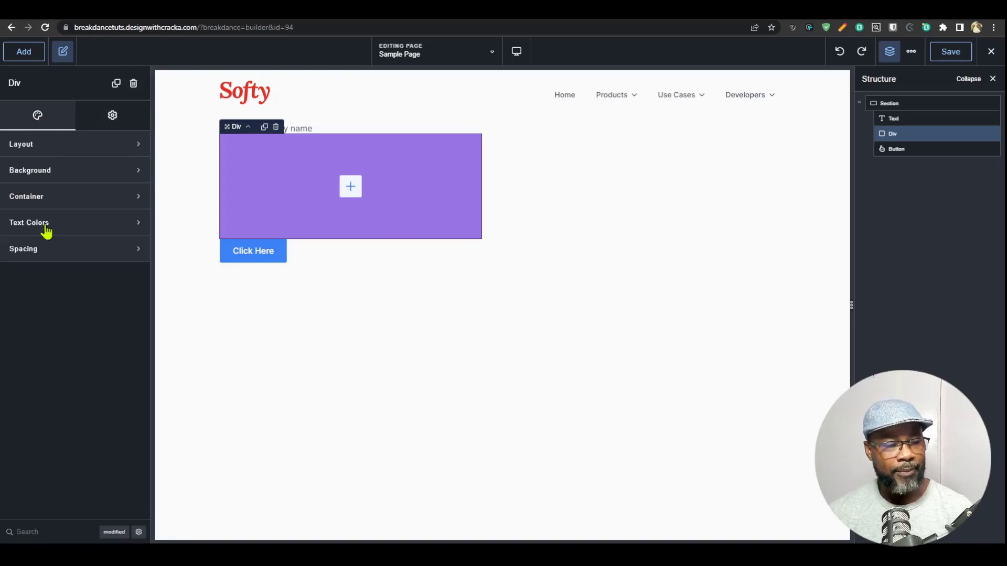
left_click(113, 116)
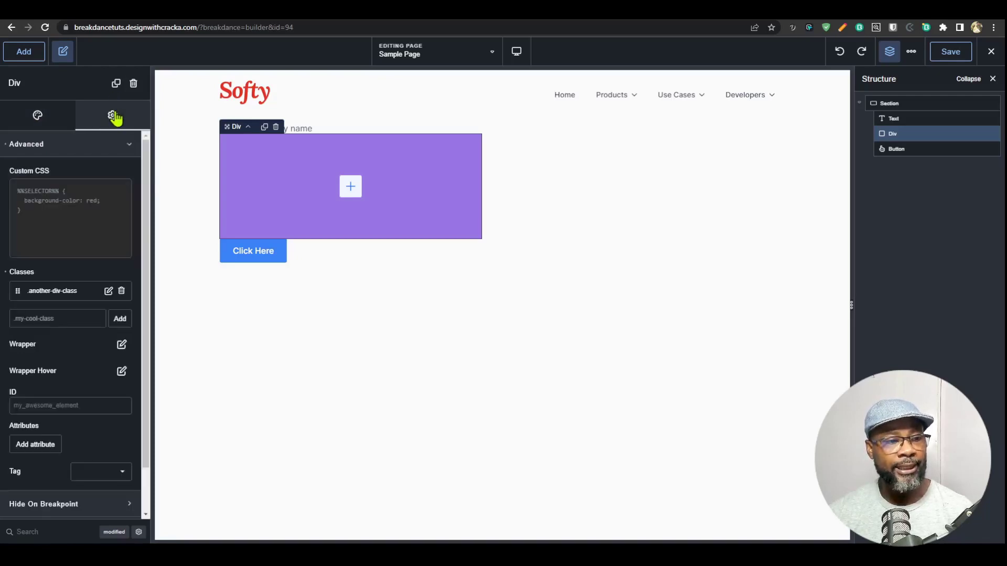
left_click(102, 143)
left_click(42, 119)
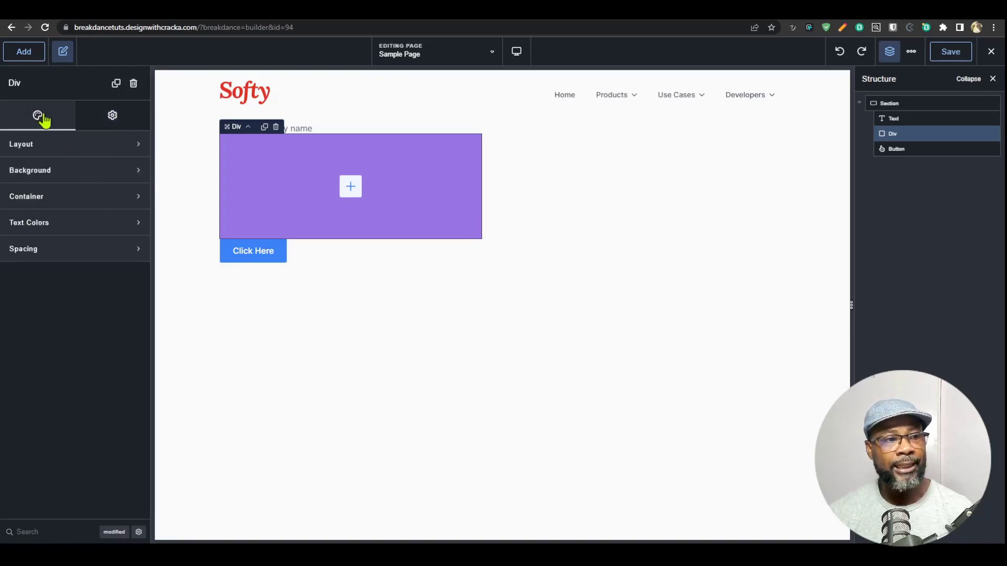
Search the Div's properties for "opaci" with the search extended to its advanced settings.
left_click(67, 526)
type("opaciry")
key("BackSpace")
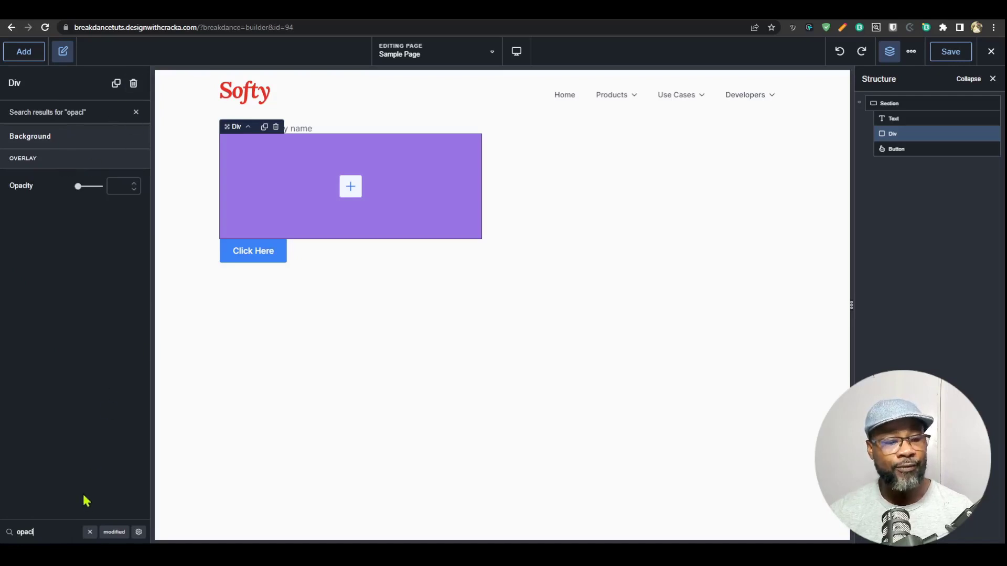
left_click(138, 532)
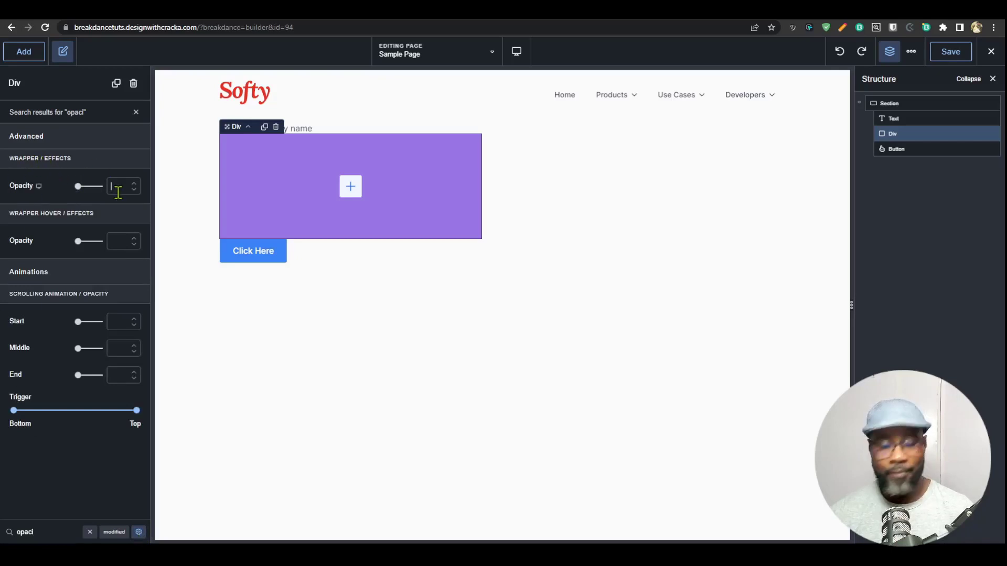
Try a wrapper hover opacity of 0.5 on the Div, reset it, and clear the extended property search.
type("0")
key("BackSpace")
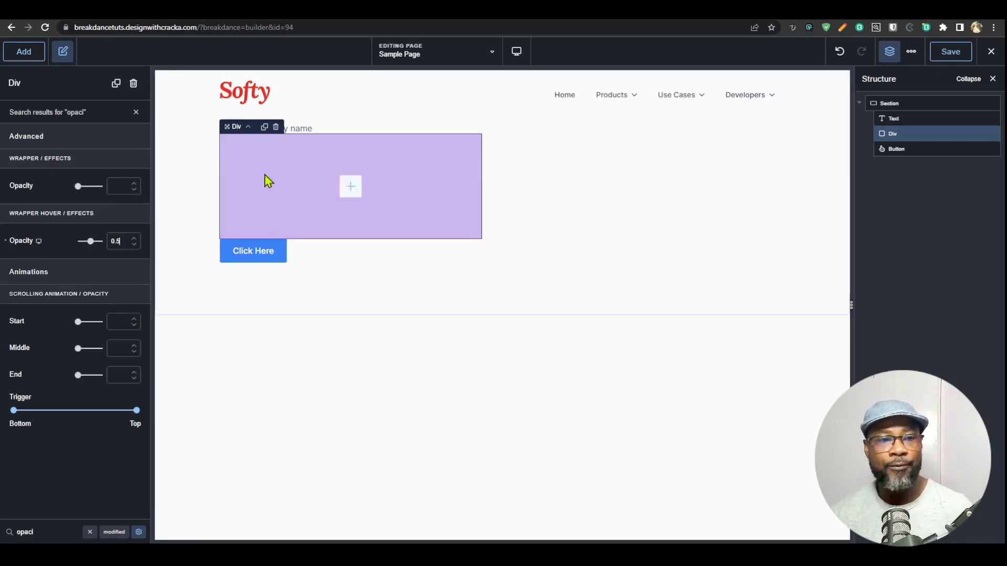
left_click(5, 241)
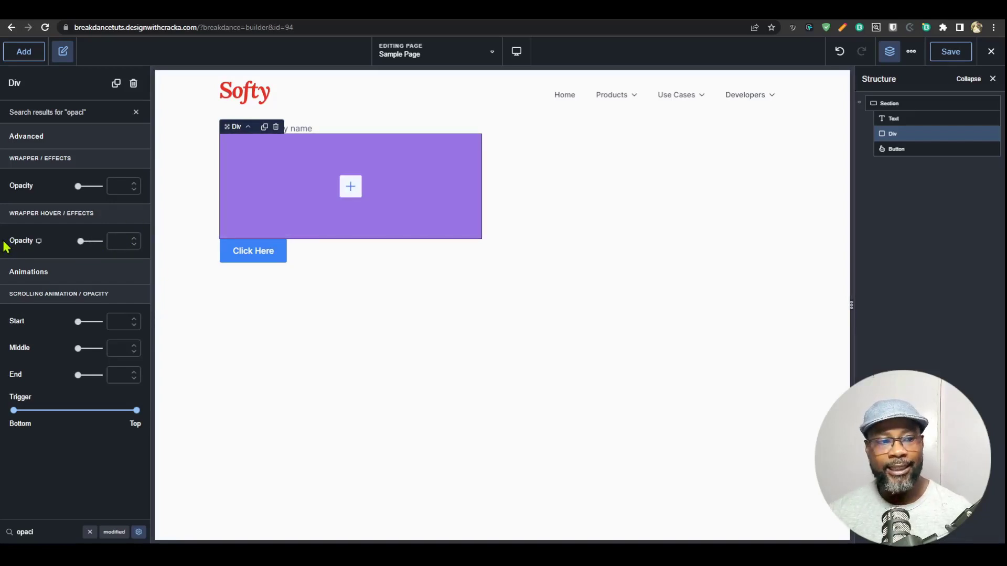
left_click(138, 533)
left_click(89, 532)
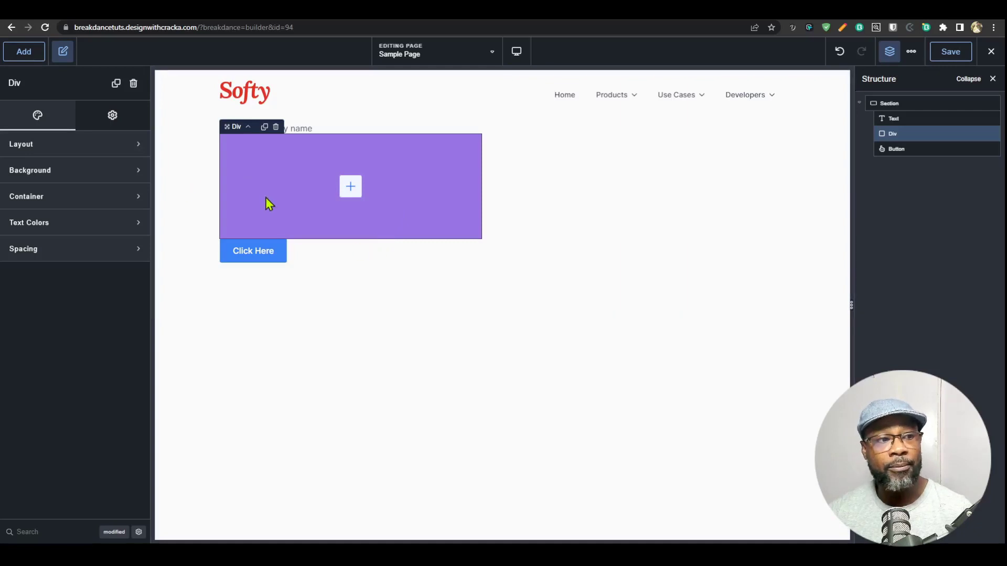
Set the Div's own background color to dark purple #562FAFFF.
left_click(104, 170)
left_click(131, 205)
mouse_move(117, 255)
left_mouse_down()
mouse_move(100, 261)
mouse_move(86, 245)
mouse_move(111, 256)
left_mouse_up()
left_click(67, 189)
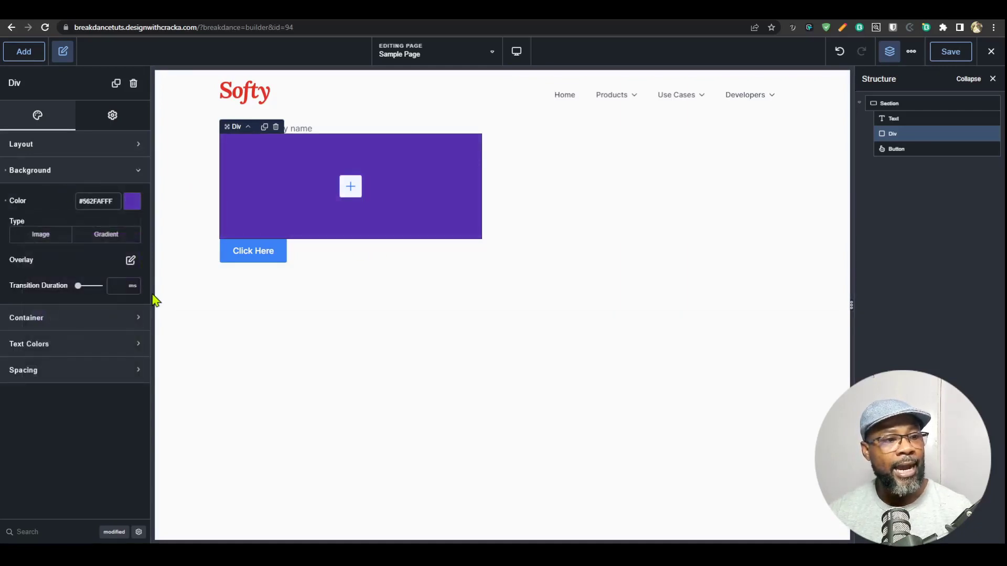
Set the Div's background transition duration to 3800 ms and expand its container settings.
left_click_drag(78, 286, 89, 289)
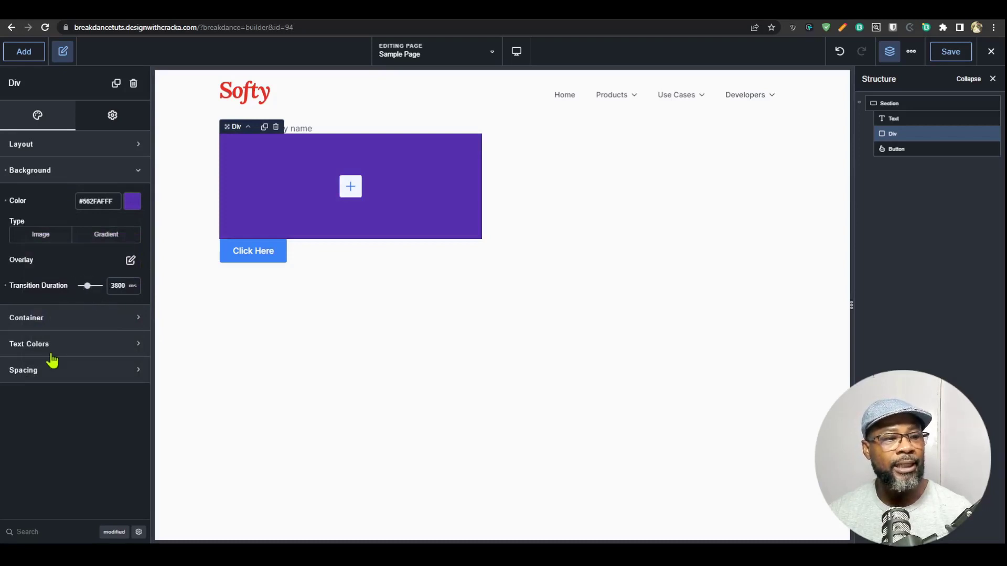
left_click(84, 320)
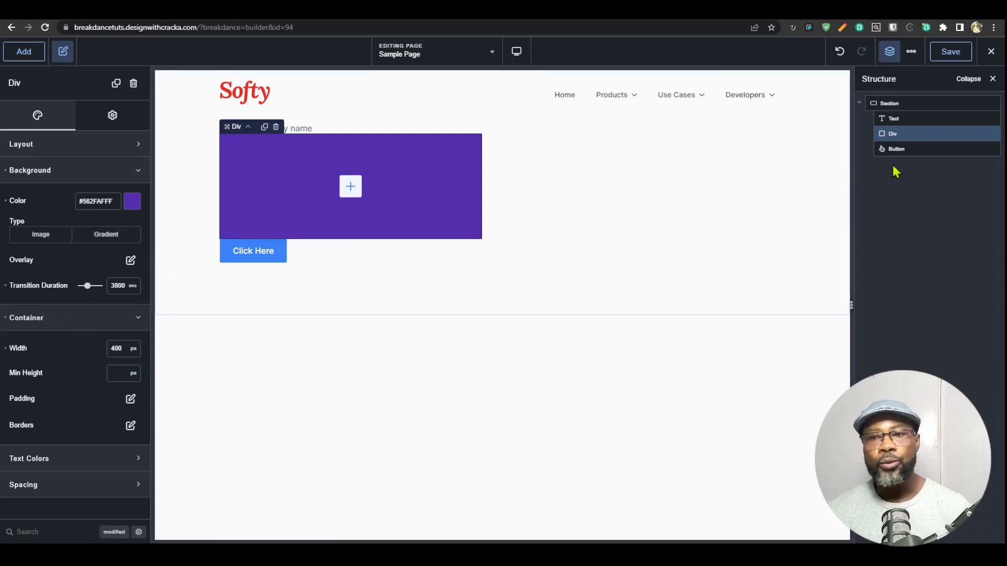
left_click(897, 123)
left_click(908, 136)
left_click(901, 143)
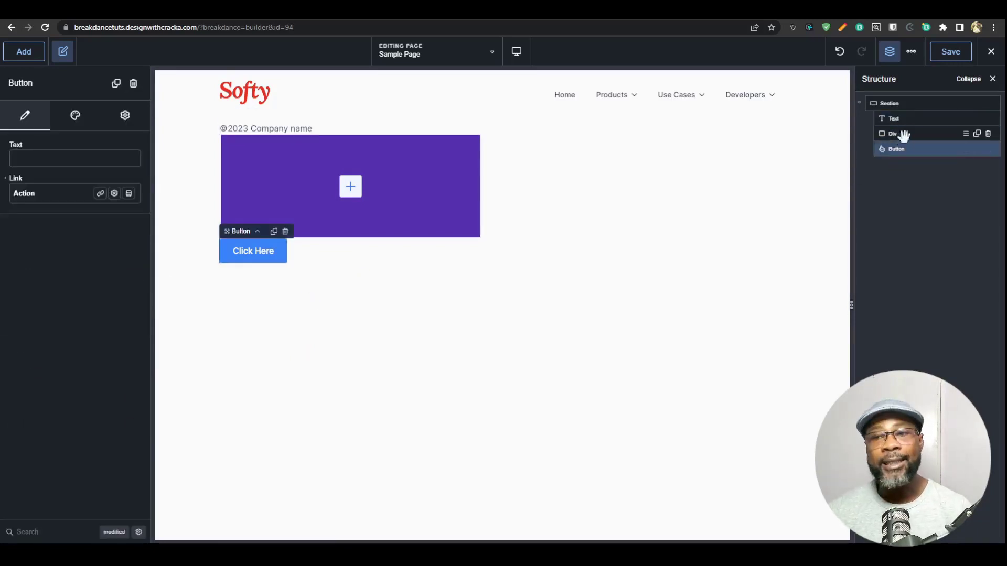
left_click(898, 135)
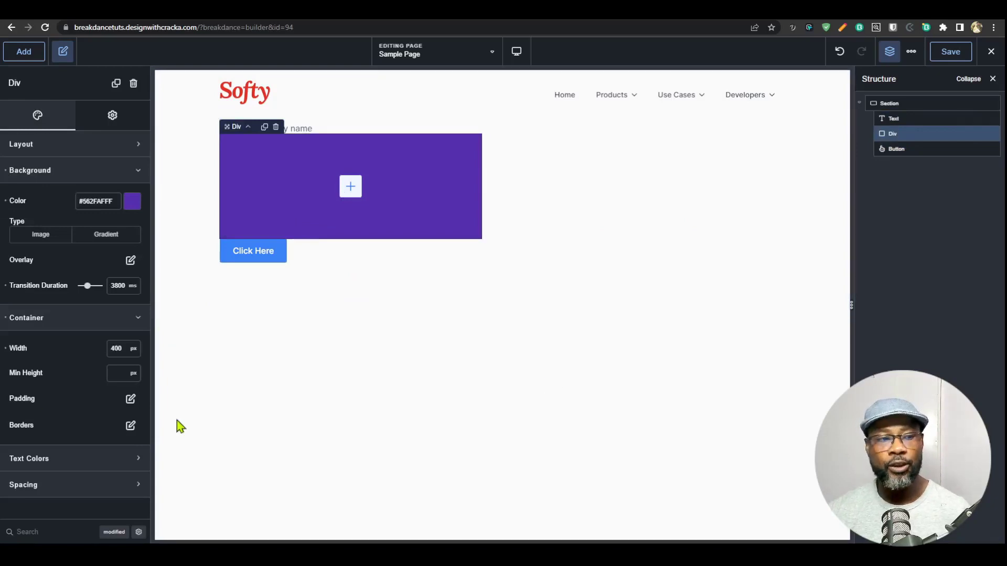
Set the display of the Div's wrapper layout to flex in its advanced settings.
left_click(90, 176)
left_click(95, 201)
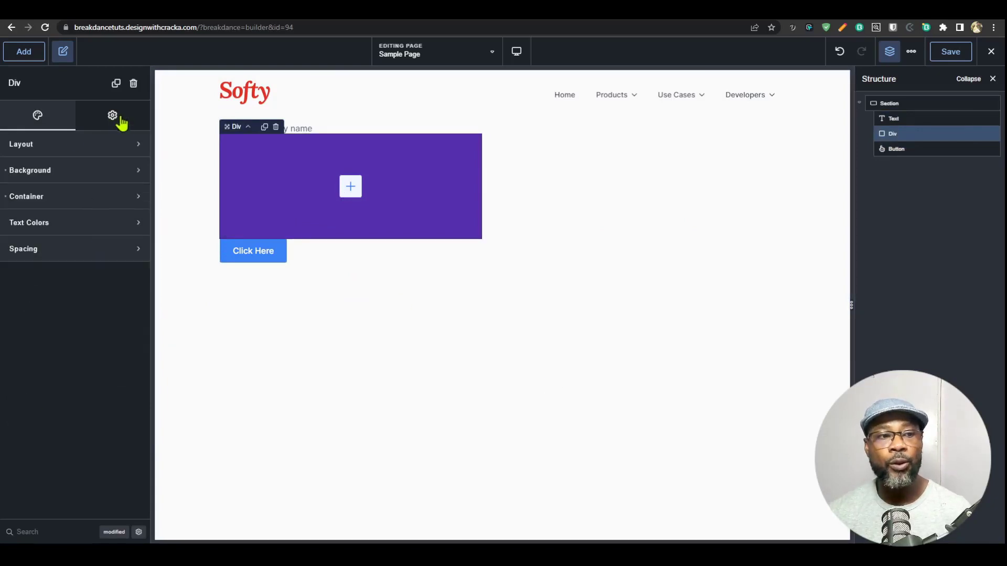
left_click(115, 117)
left_click(105, 150)
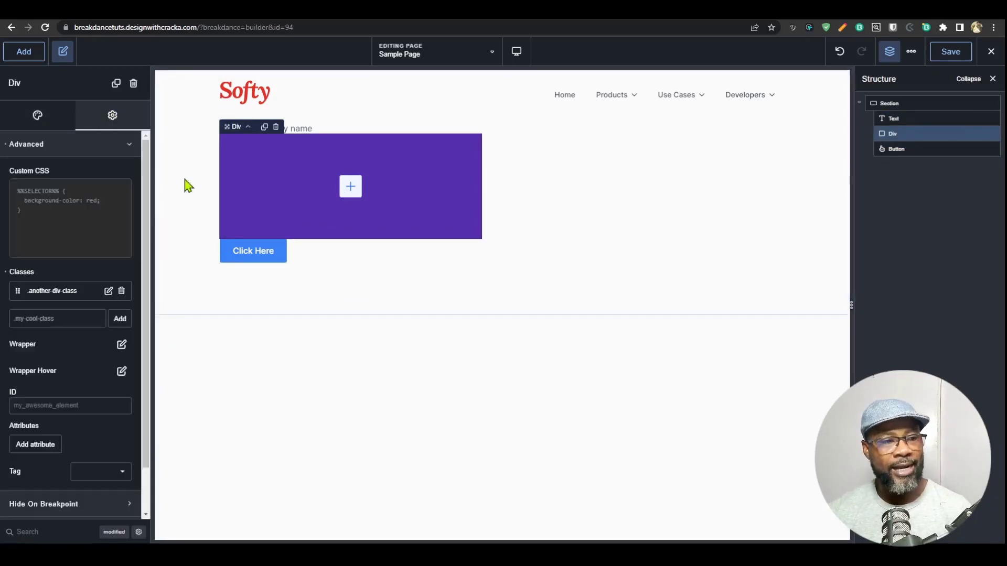
left_click(121, 344)
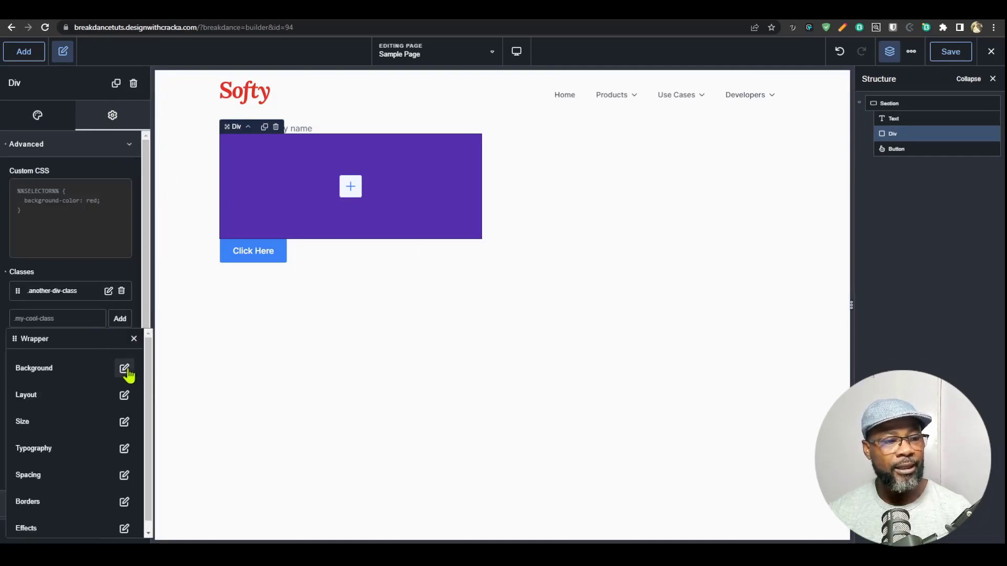
left_click(124, 397)
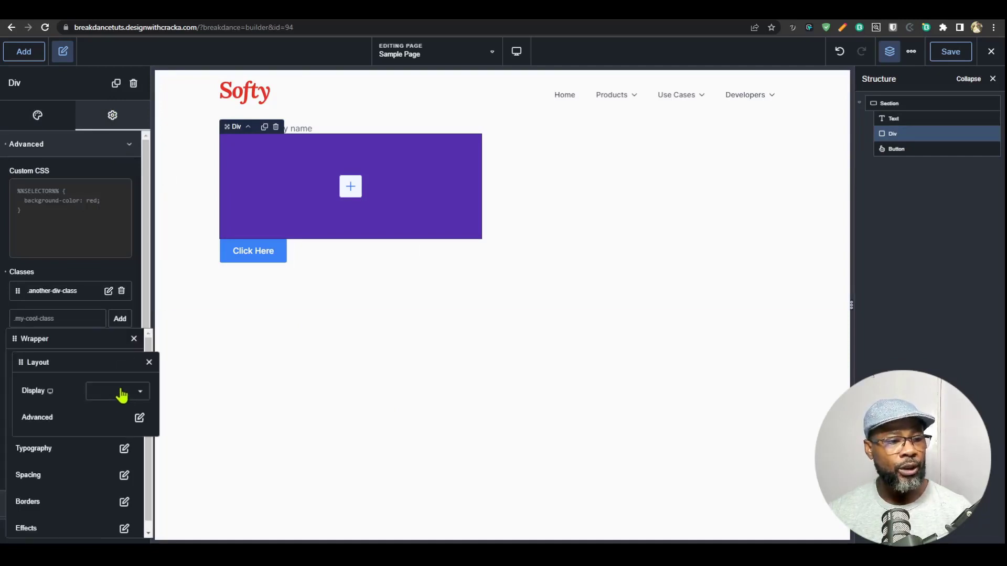
left_click(119, 395)
left_click(123, 457)
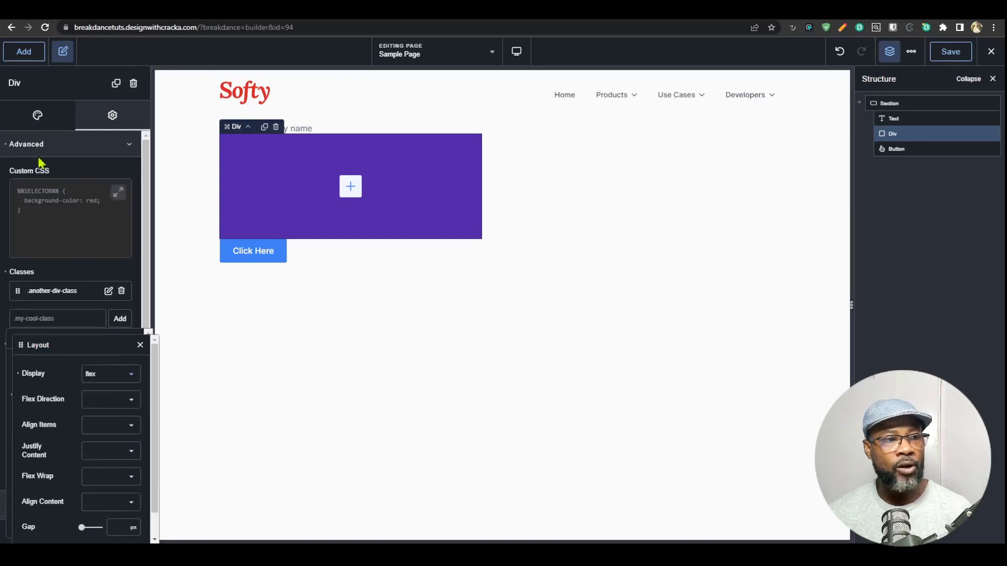
Filter the Div's properties to show only the modified ones.
left_click(38, 115)
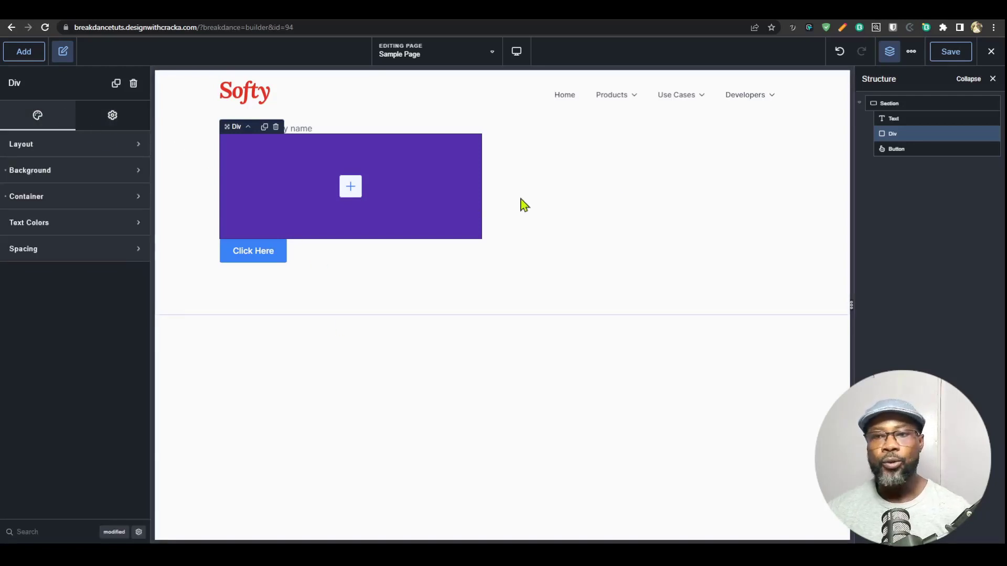
left_click(114, 532)
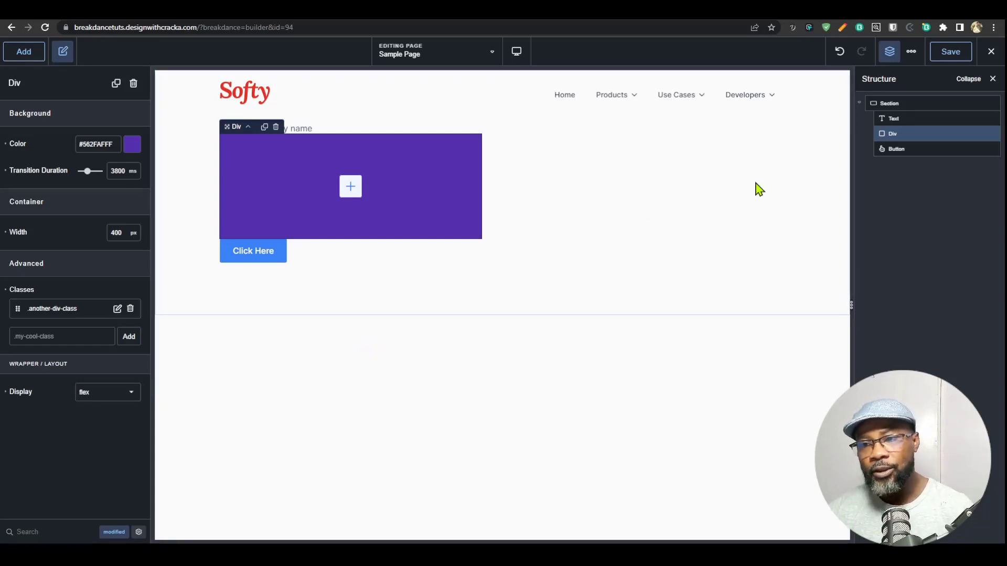
Delete the Text, Div and Button elements from the Section, leaving the Section itself selected.
left_click(876, 103)
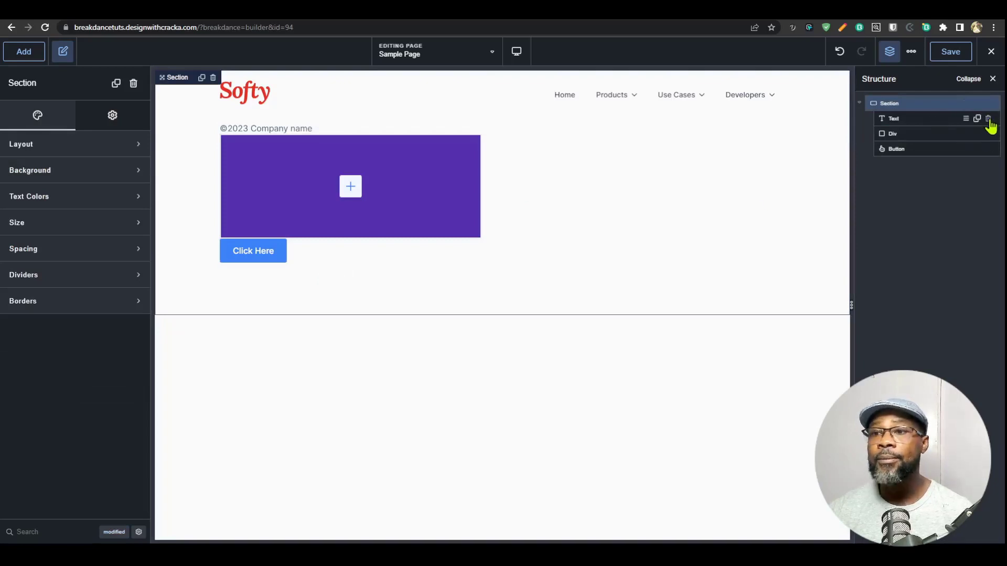
left_click(988, 119)
left_click(988, 119)
left_click(988, 118)
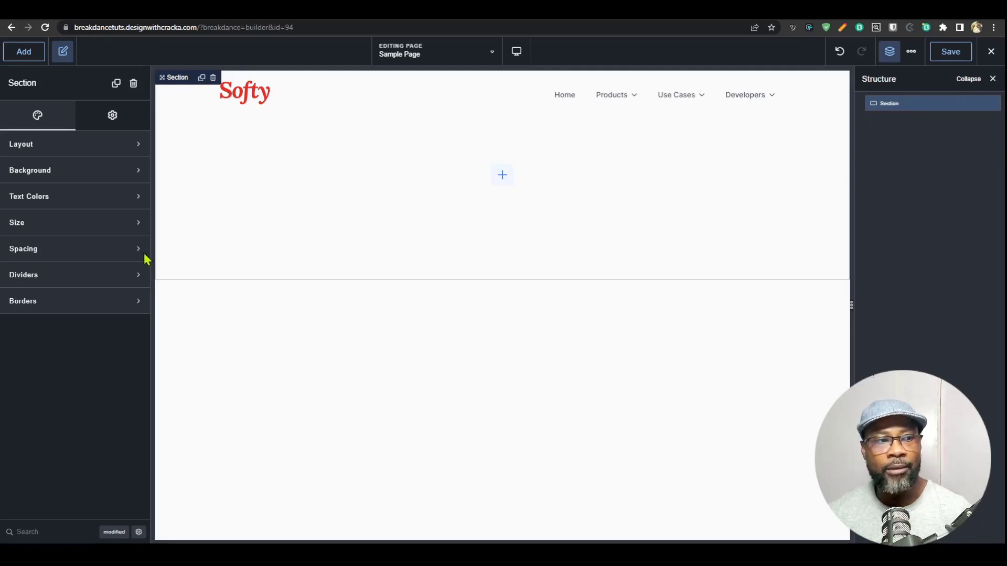
Give the Section a slideshow background using three media library images: the 3D shapes, the fried egg table and hero_image3.jpg.
left_click(72, 179)
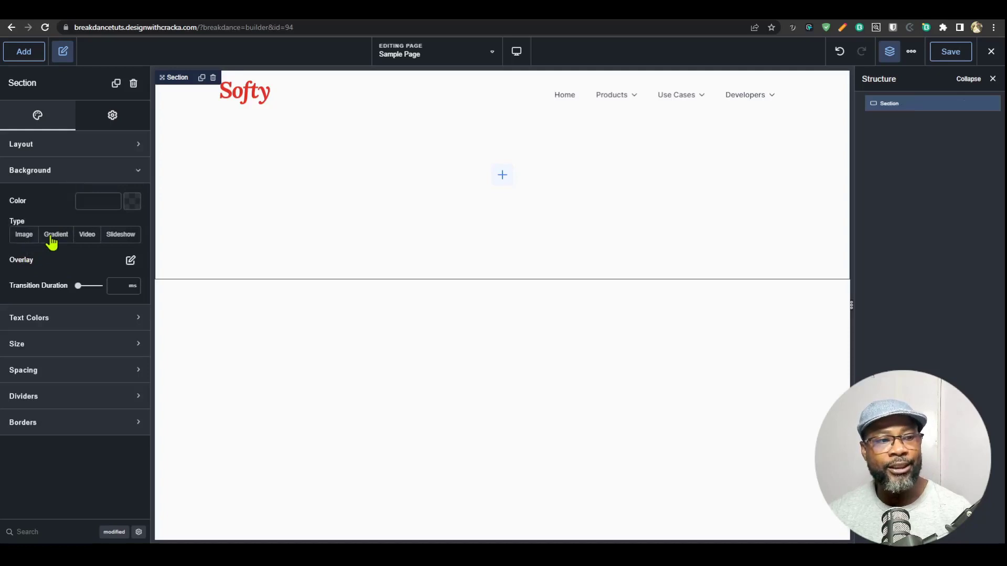
left_click(87, 236)
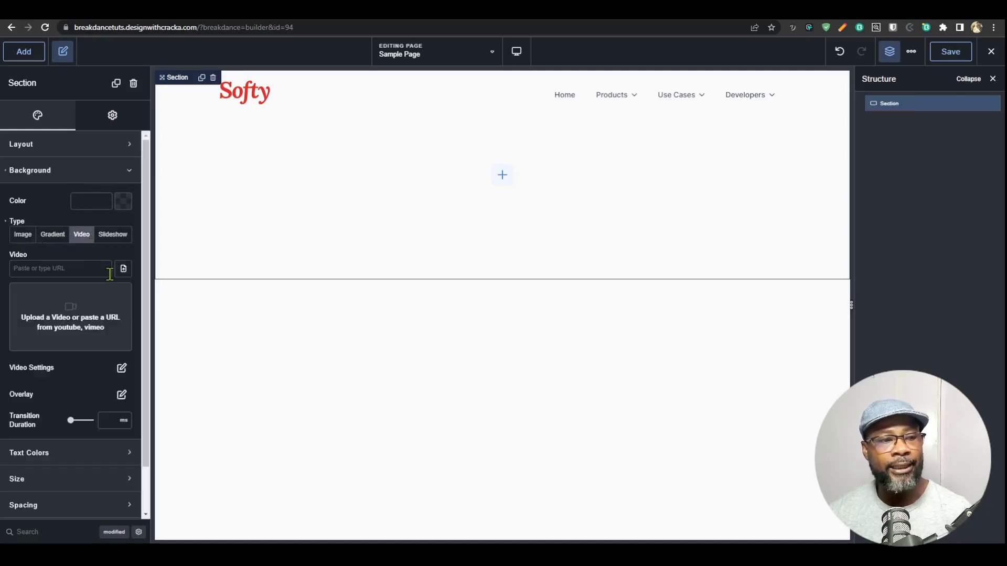
left_click(118, 237)
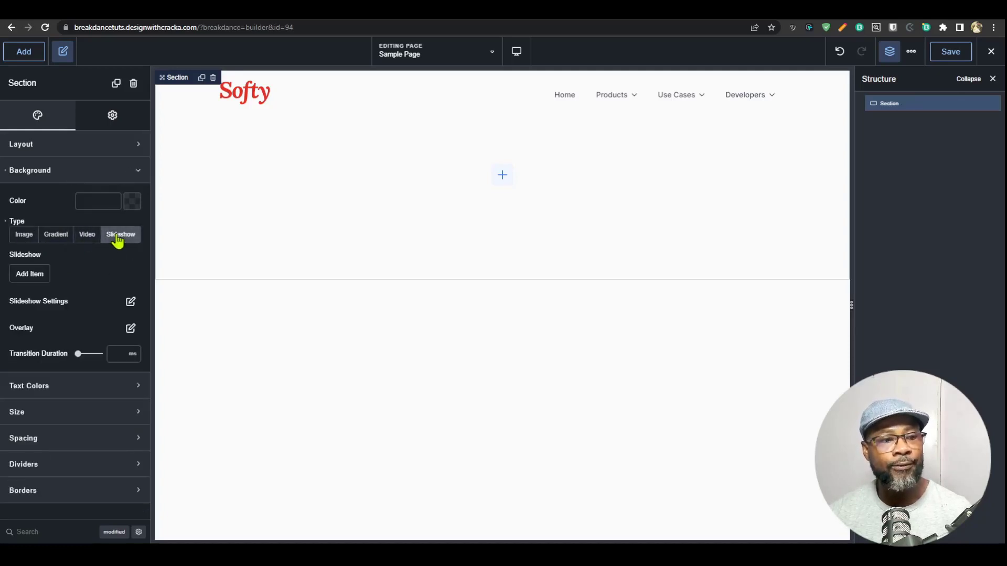
left_click(42, 277)
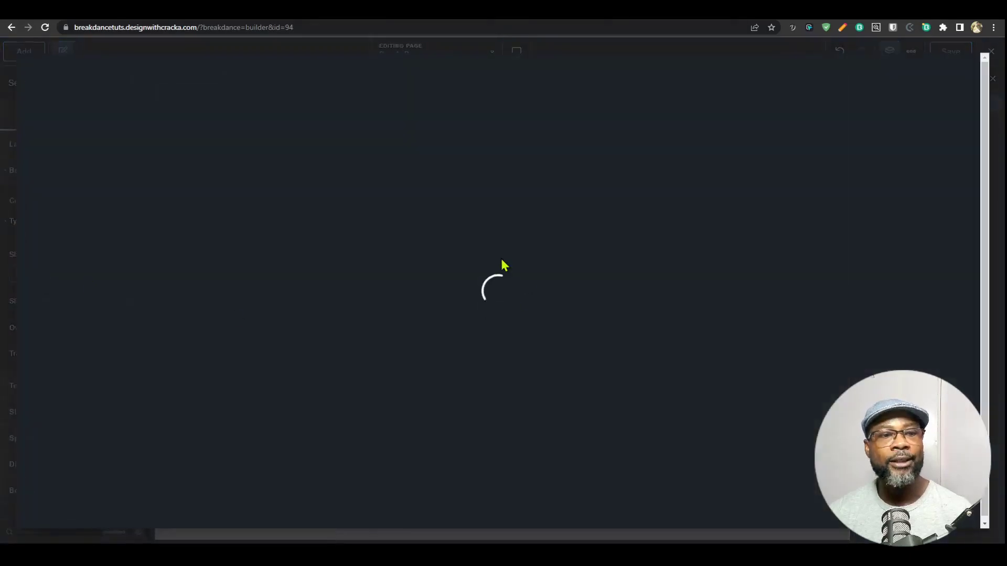
scroll(529, 310, "down", 6)
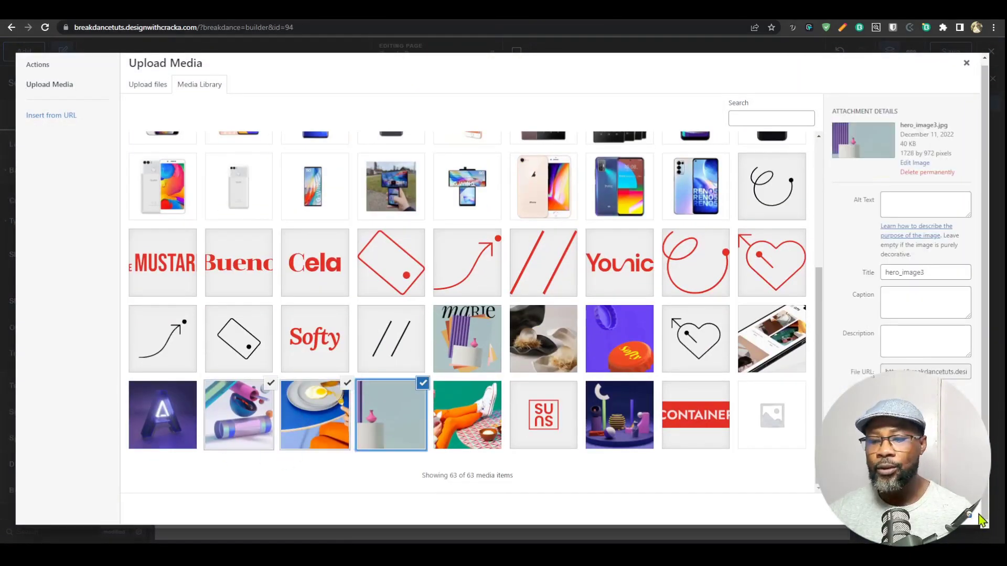
left_click(982, 521)
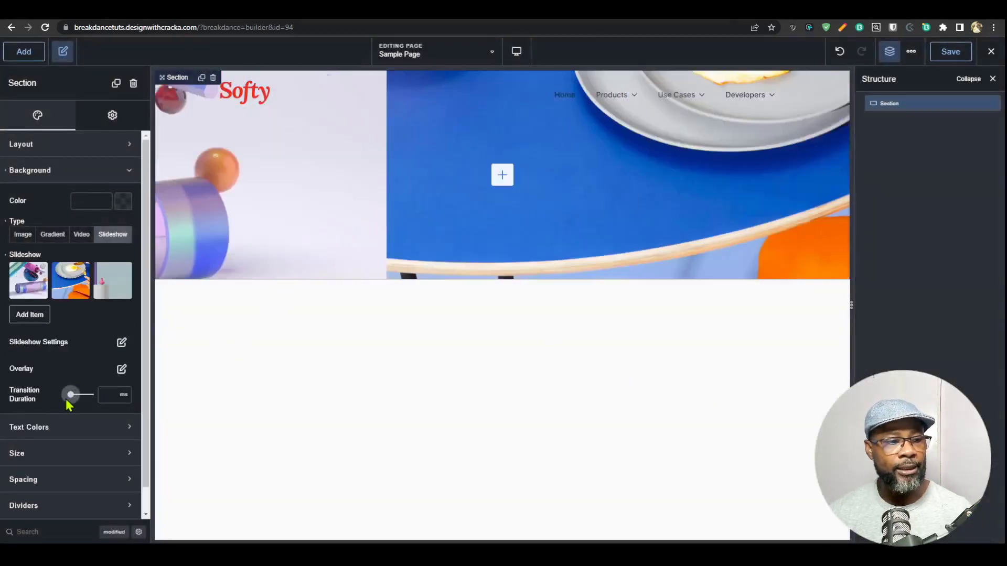
Set the Section background's transition duration to 1400 ms and check which slideshow settings are available.
left_click(76, 396)
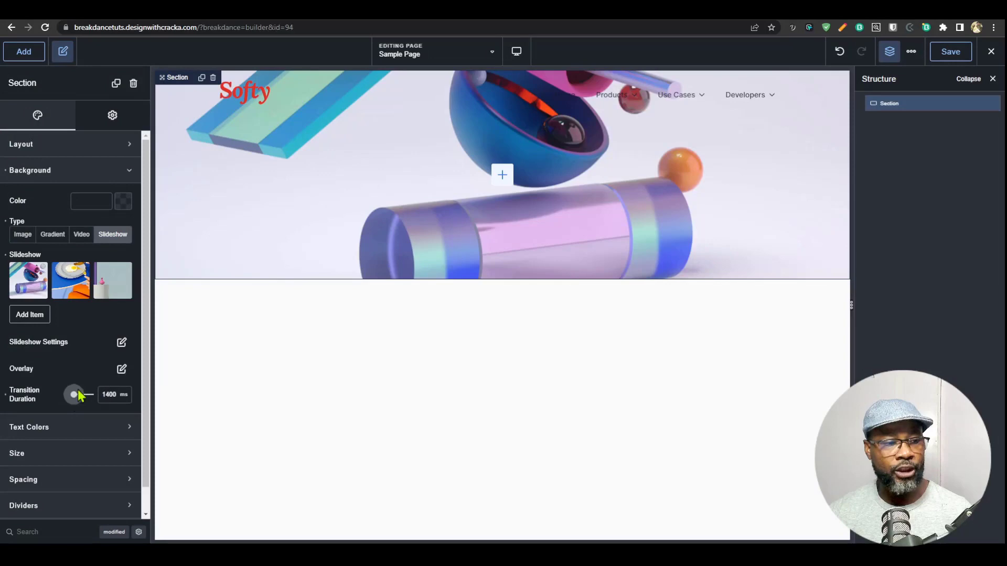
left_click(122, 343)
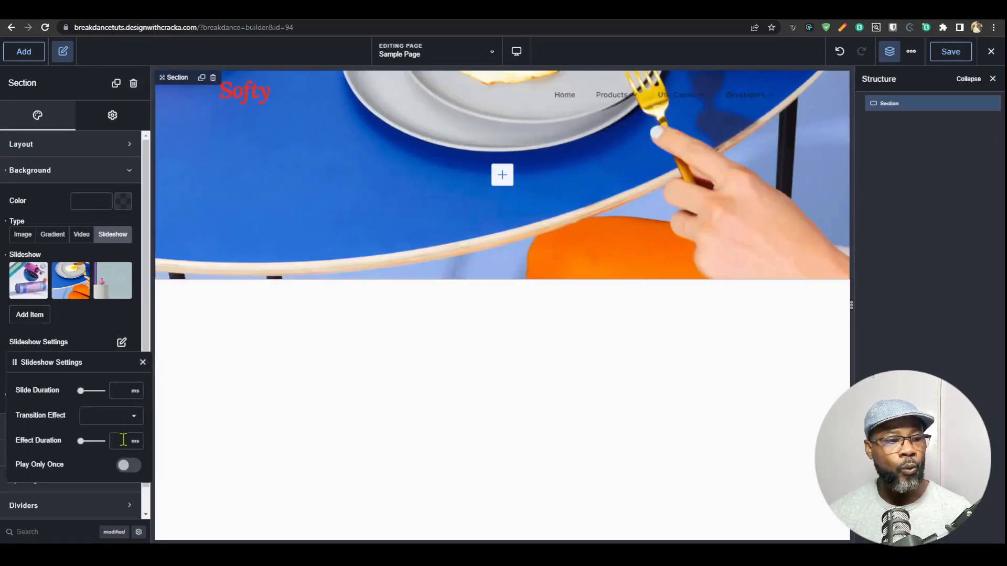
left_click(143, 362)
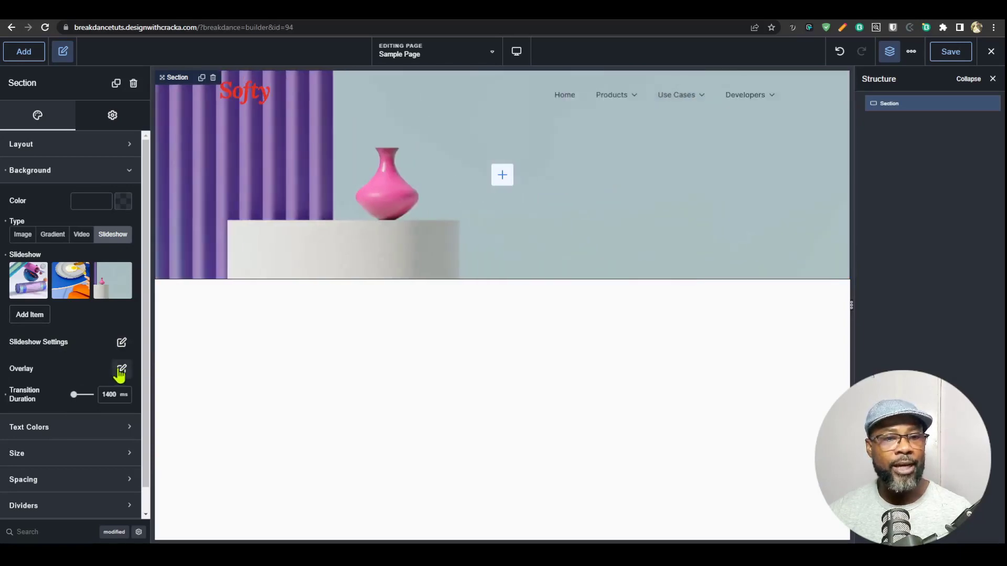
Add a semi-transparent black overlay, #0000007D, to the Section's slideshow background.
left_click(121, 370)
left_click(135, 419)
left_click_drag(126, 448, 94, 485)
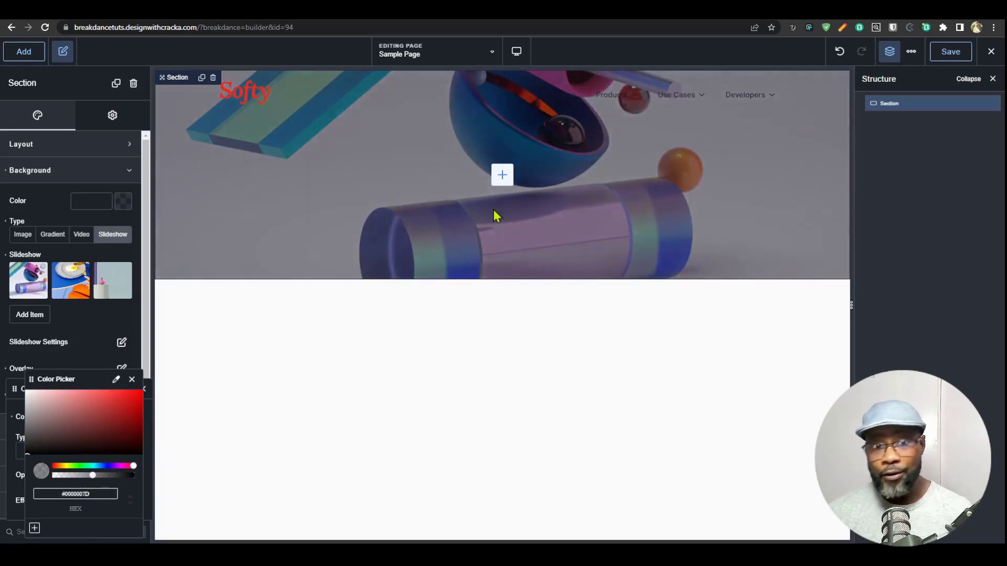
left_click(691, 188)
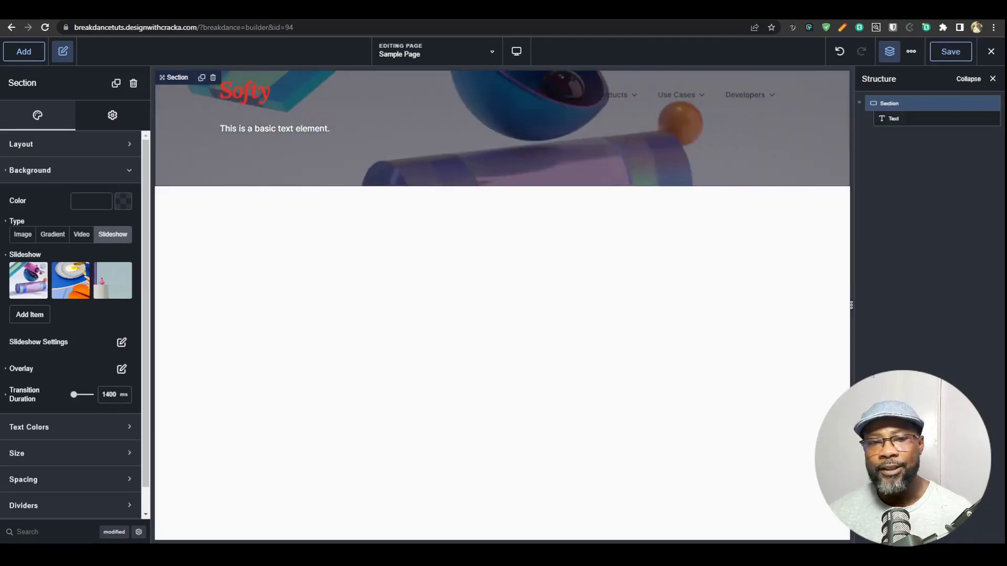
Add a Button element below the white text in the Section.
left_click(284, 138)
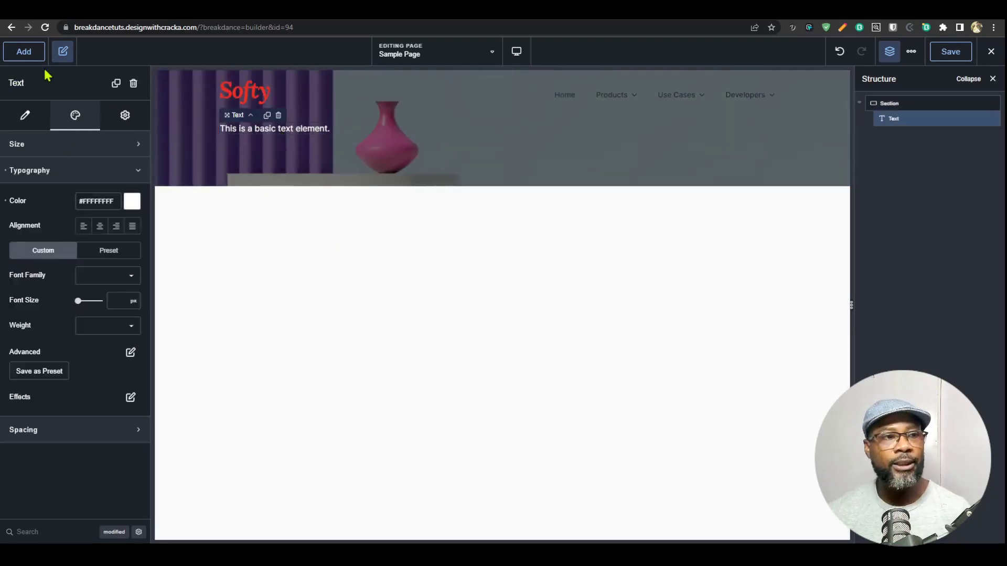
left_click(61, 52)
left_click(24, 50)
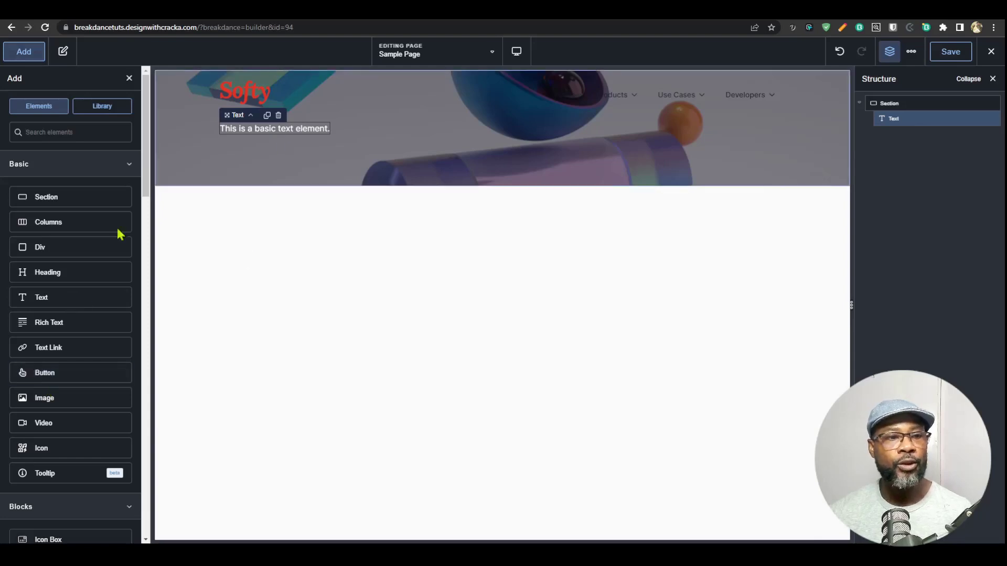
left_click_drag(55, 373, 215, 173)
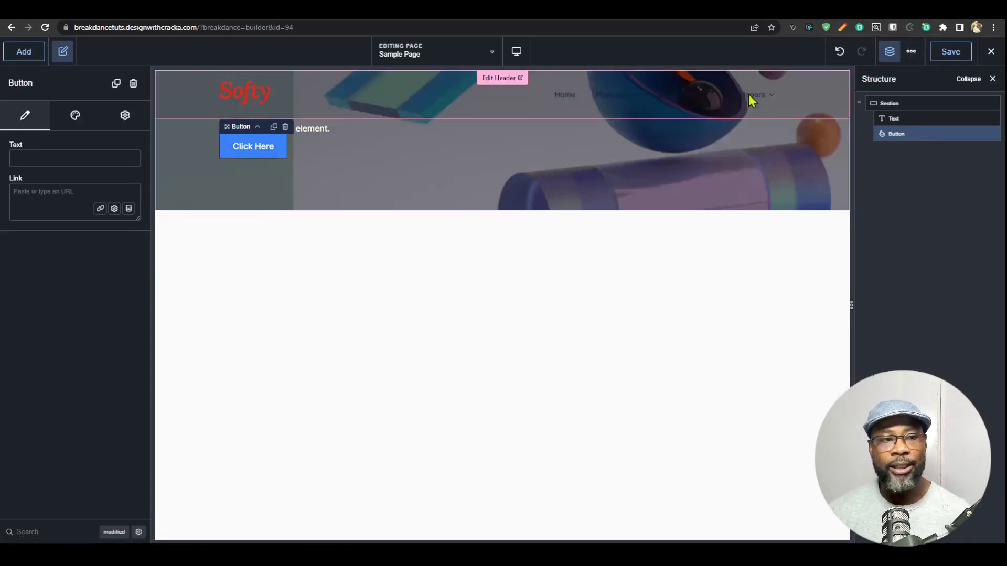
In the global settings, give primary buttons a custom size with 50 px left and right padding.
left_click(912, 52)
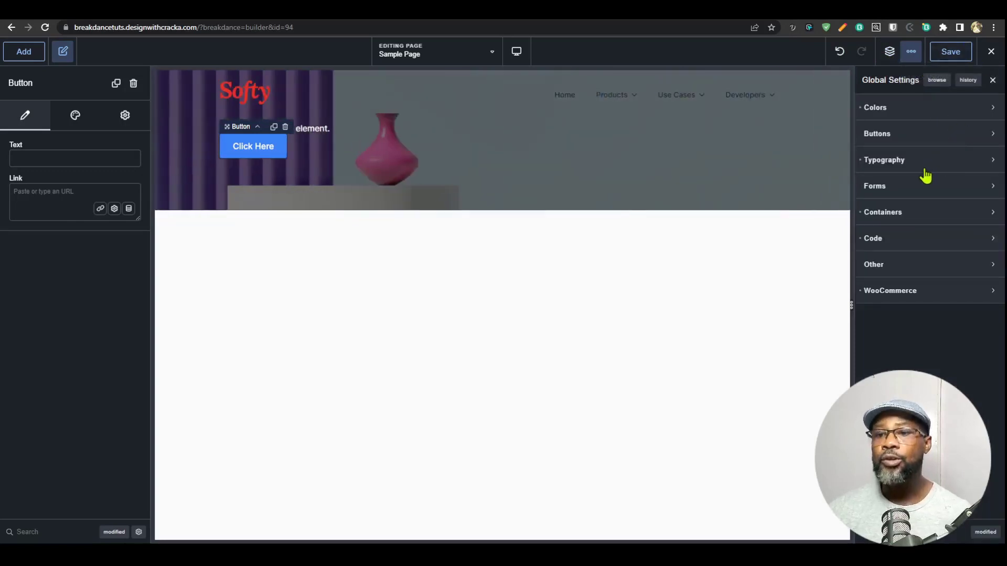
left_click(923, 132)
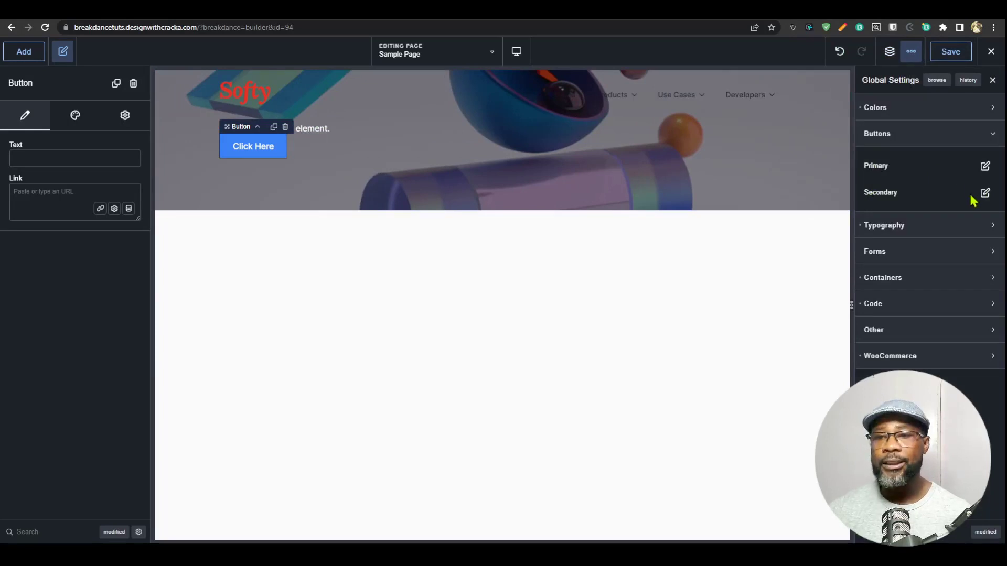
left_click(984, 167)
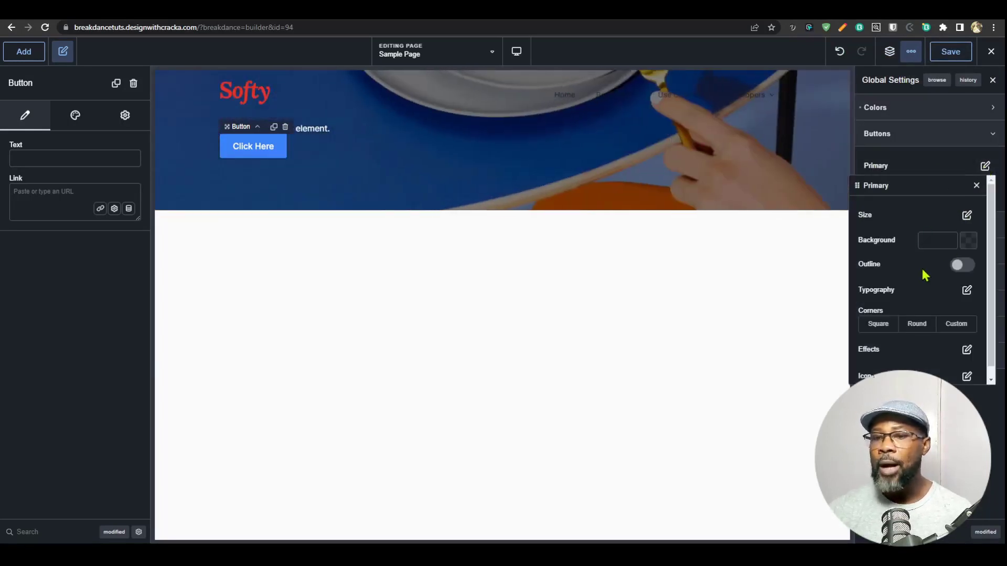
scroll(924, 250, "down", 1)
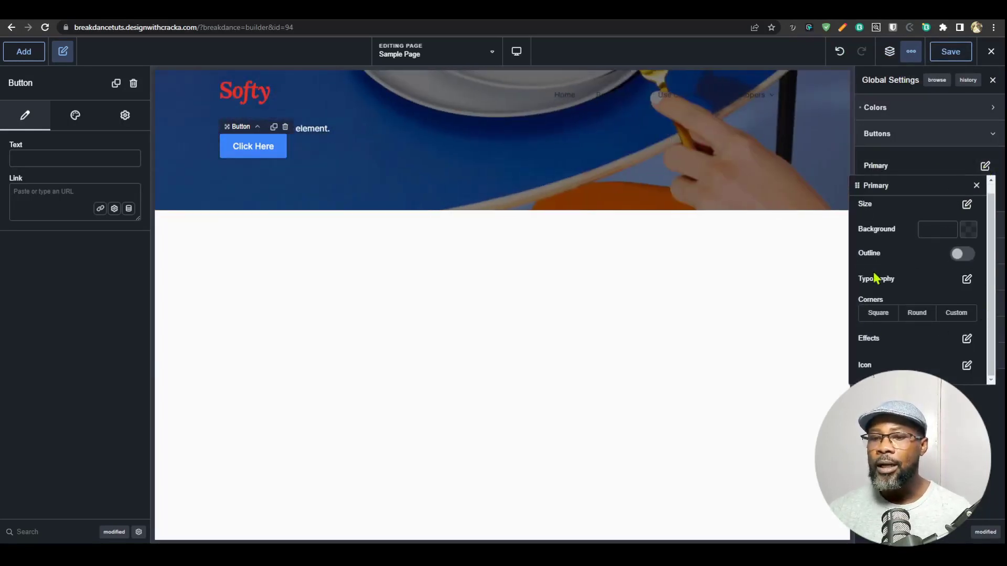
left_click(966, 204)
left_click(951, 242)
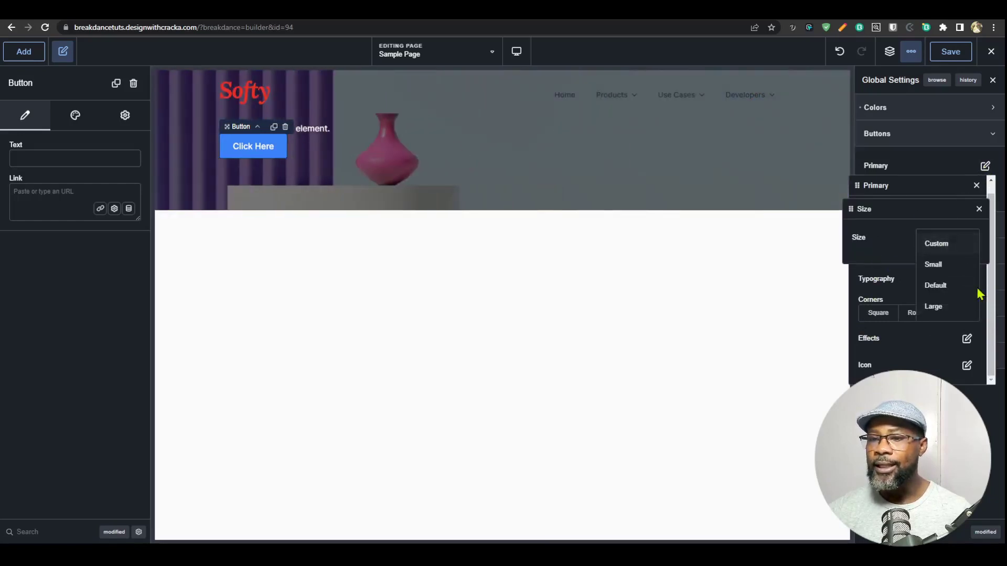
left_click(940, 245)
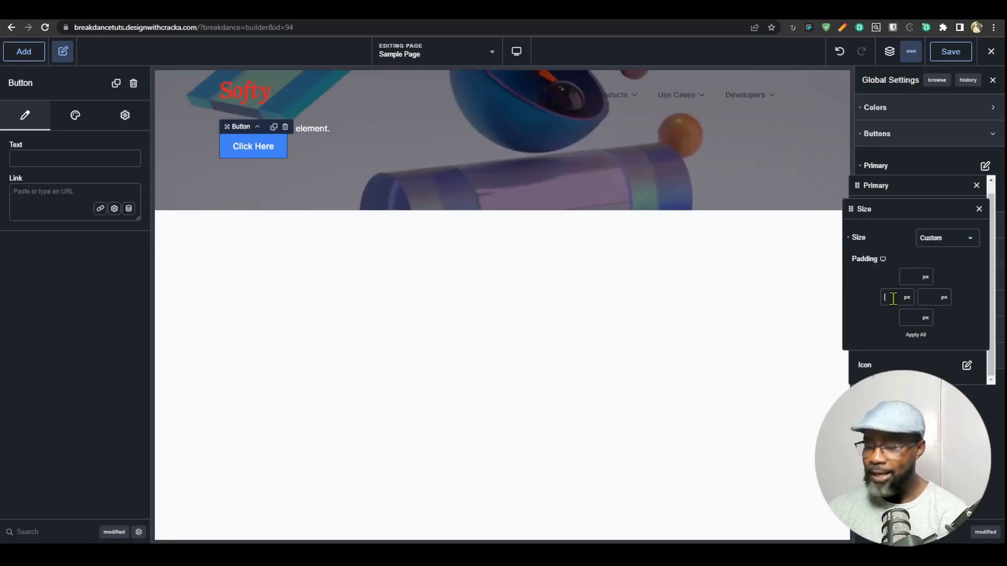
type("50")
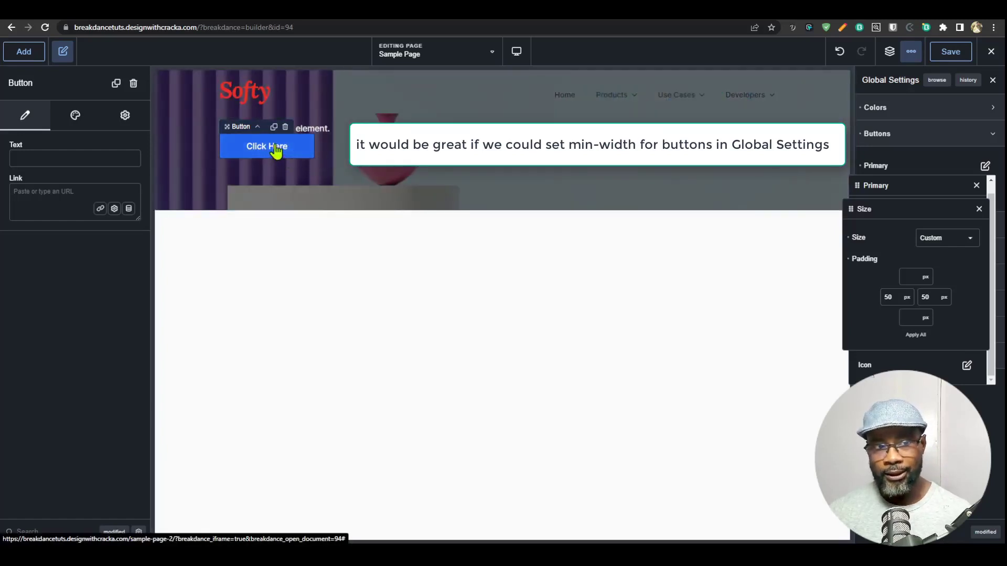
Change the label of the Section's button to "Info".
left_click(275, 150)
type("info")
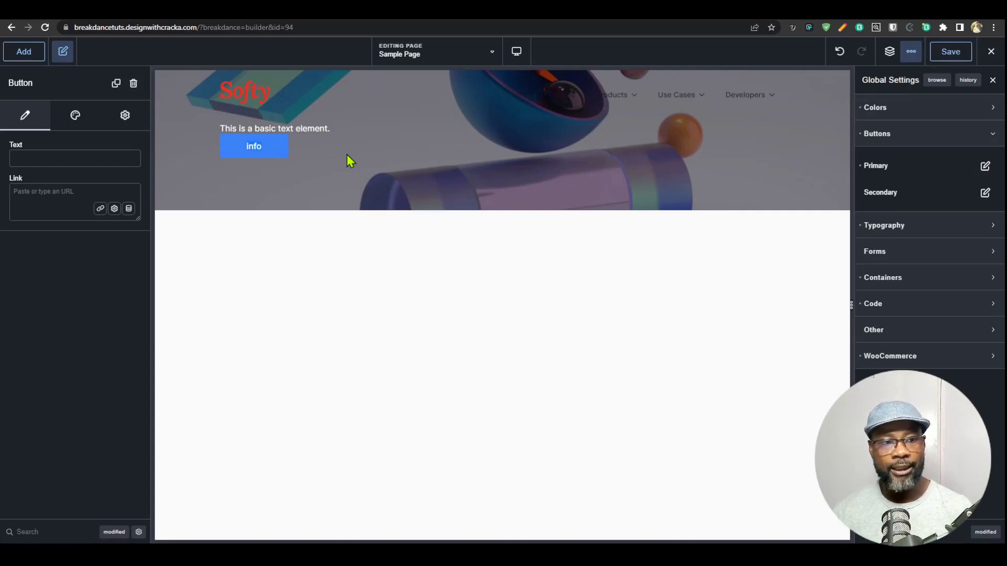
Change the label of the Section's button to "contact us now".
key("BackSpace")
key("BackSpace")
key("BackSpace")
key("BackSpace")
type("contact us")
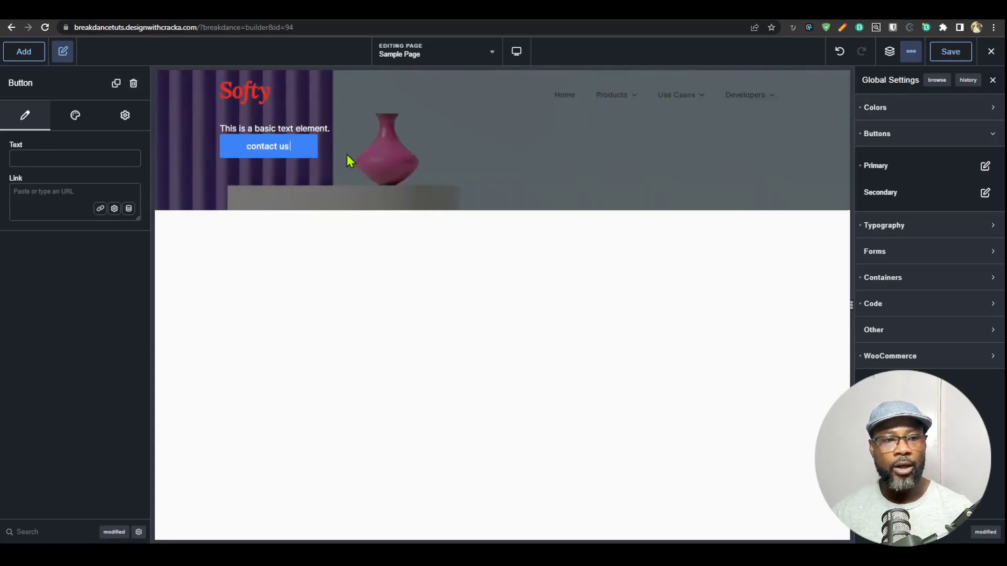
type(" now")
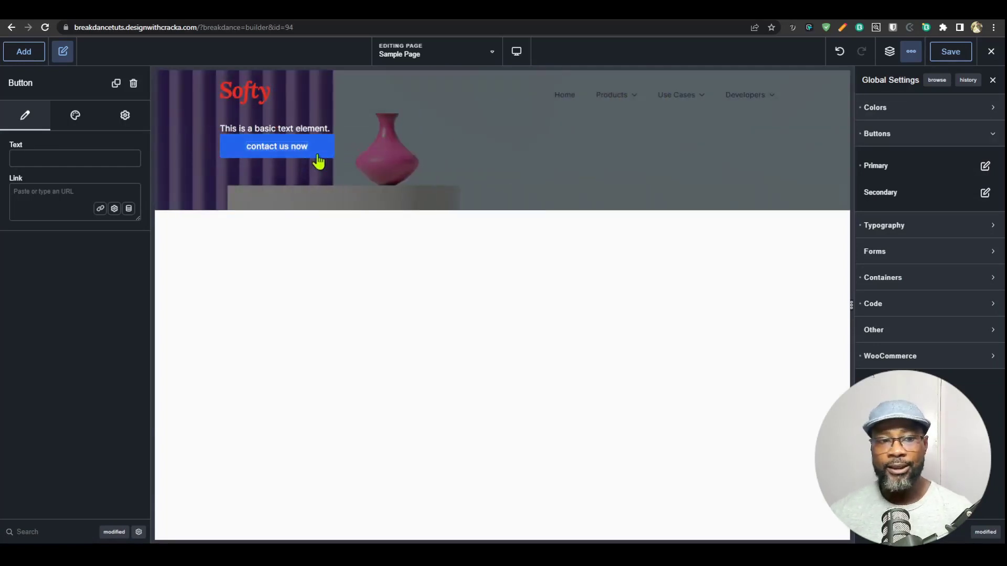
left_click(229, 156)
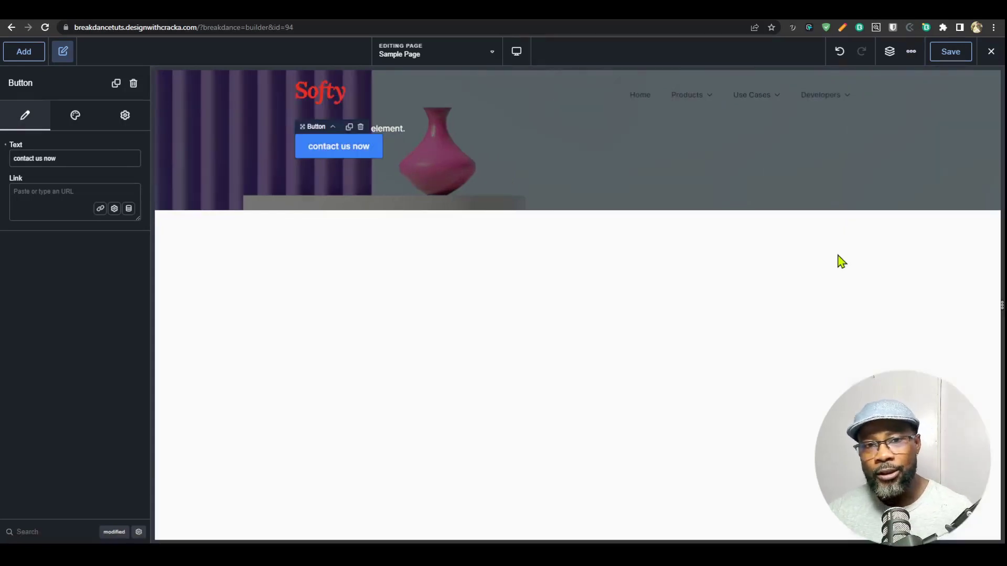
Start adding a custom font named "poppins" in the preferences, and leave without uploading font files or saving.
left_click(911, 51)
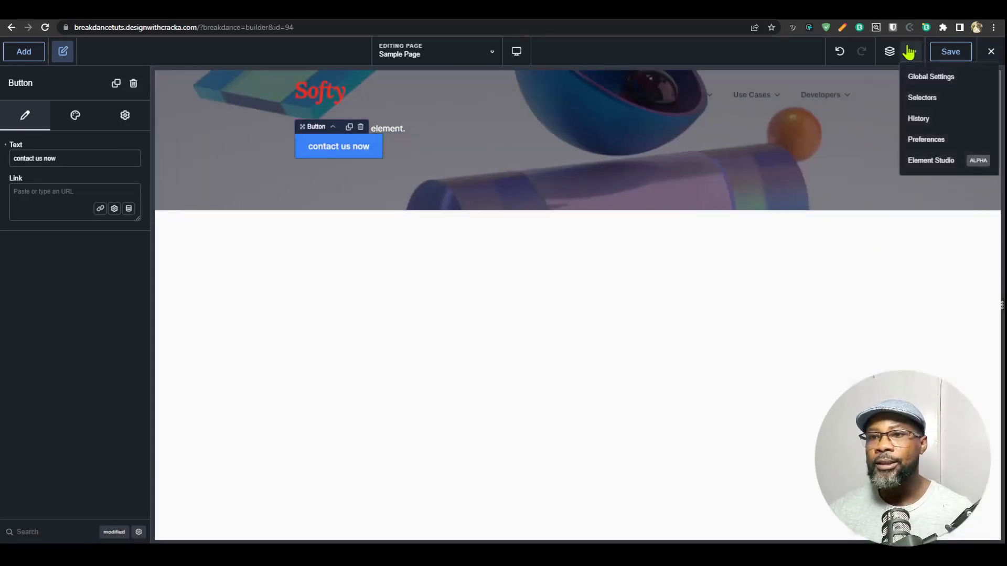
left_click(937, 142)
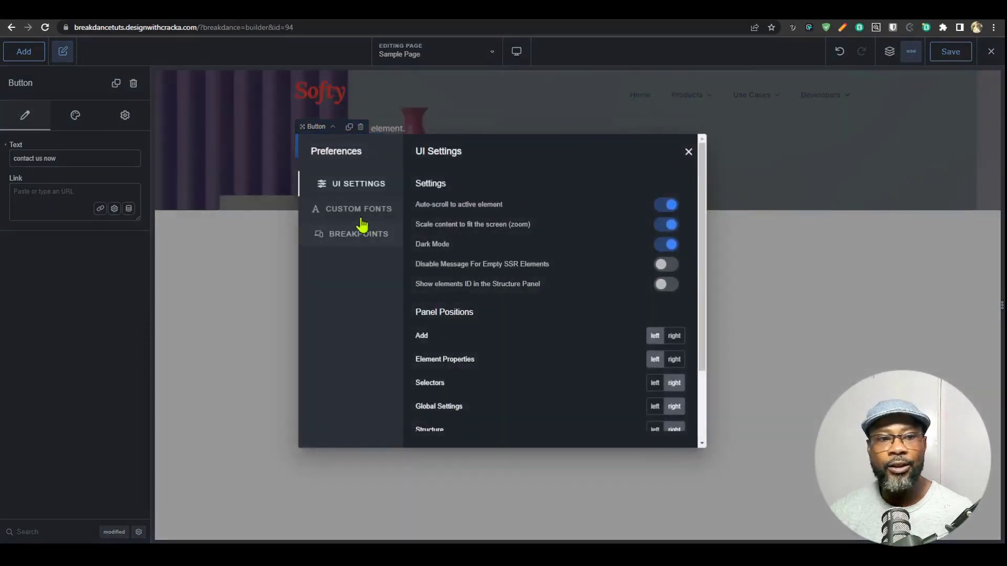
left_click(361, 219)
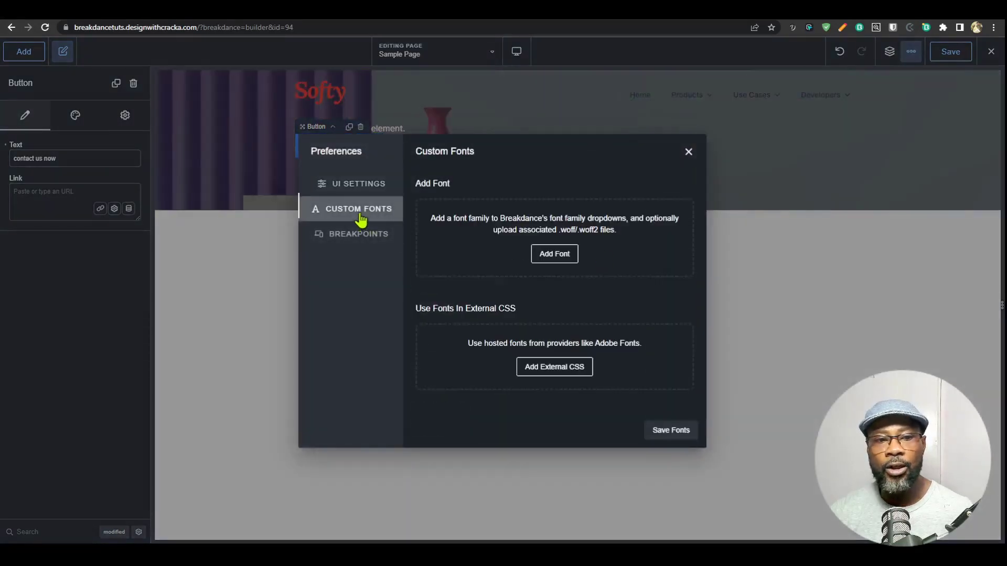
left_click(548, 260)
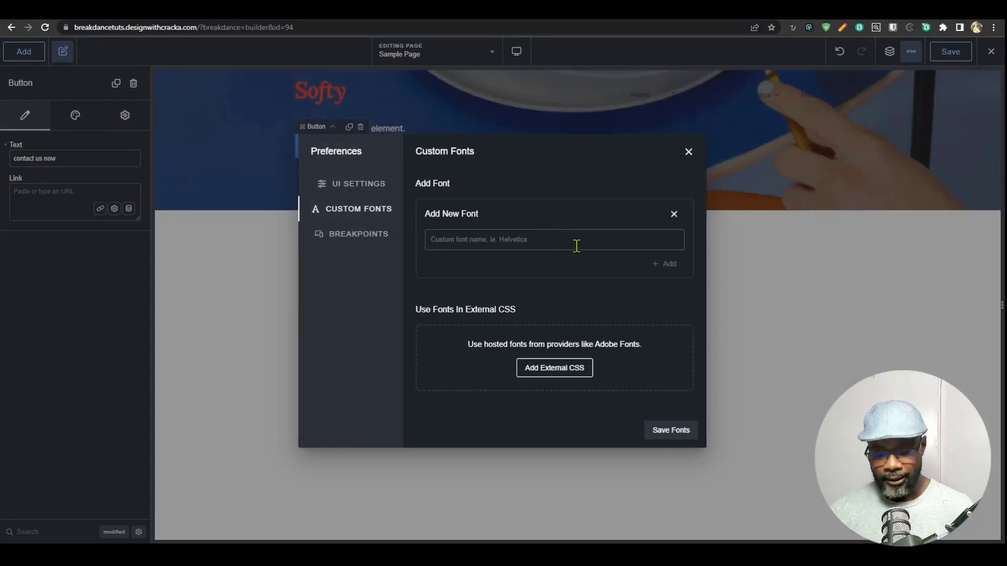
type("poppins")
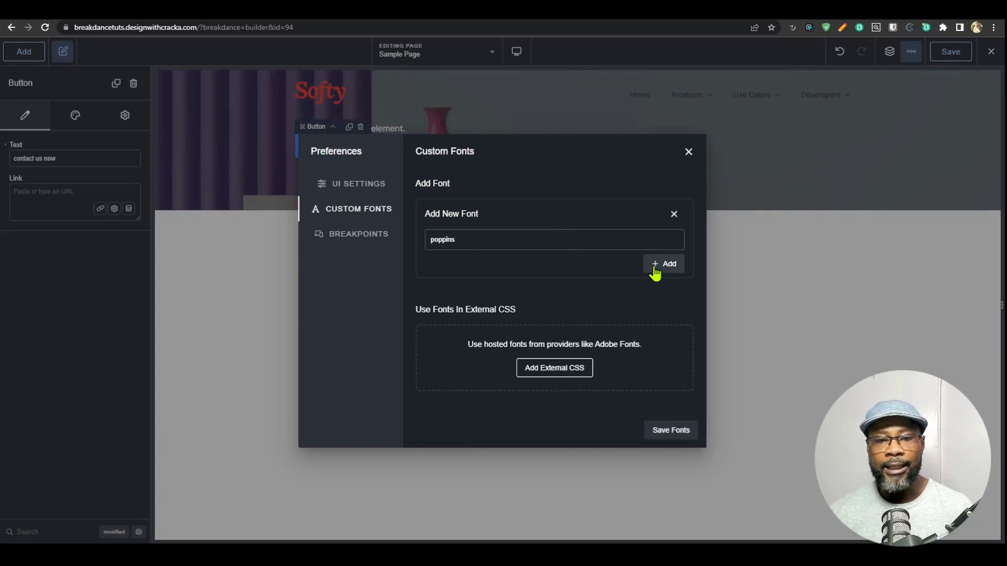
left_click(658, 267)
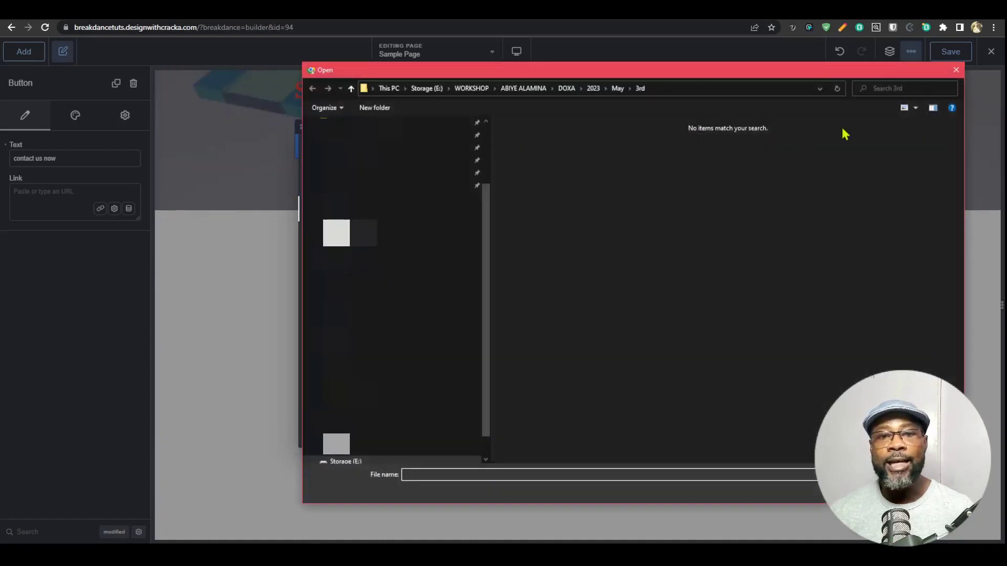
left_click(954, 73)
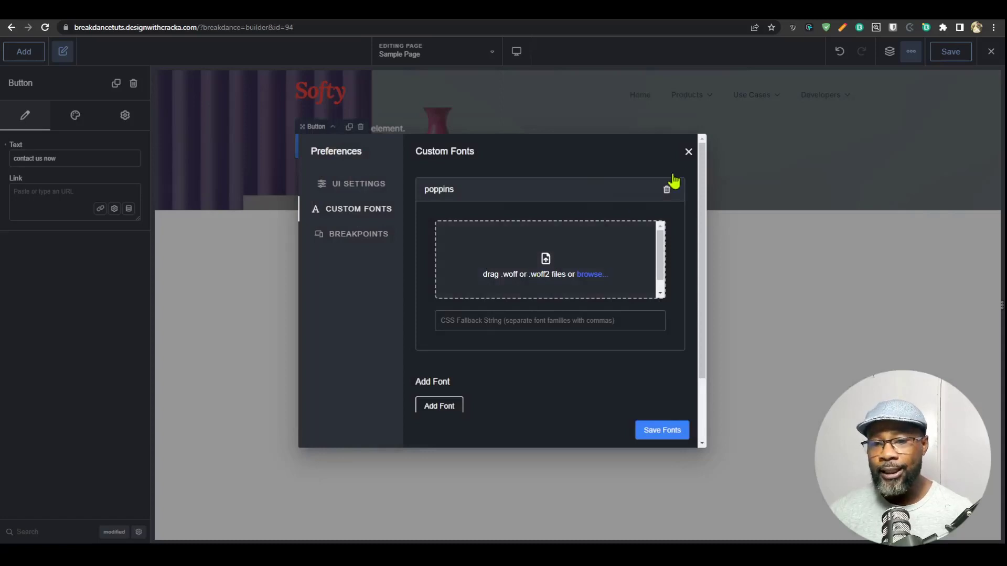
left_click(821, 326)
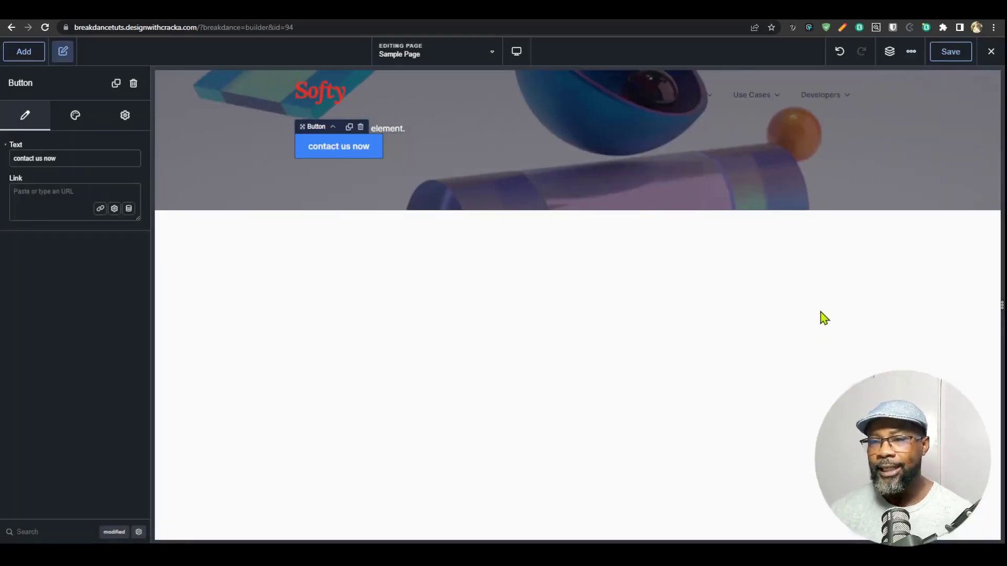
Add a new breakpoint named "Small phones" in the builder preferences.
left_click(911, 52)
left_click(948, 141)
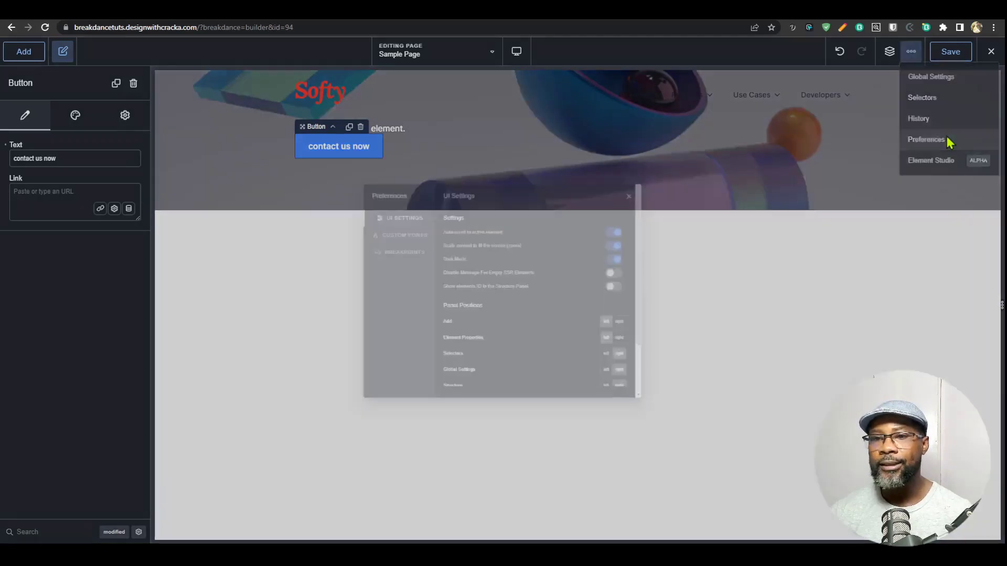
left_click(362, 239)
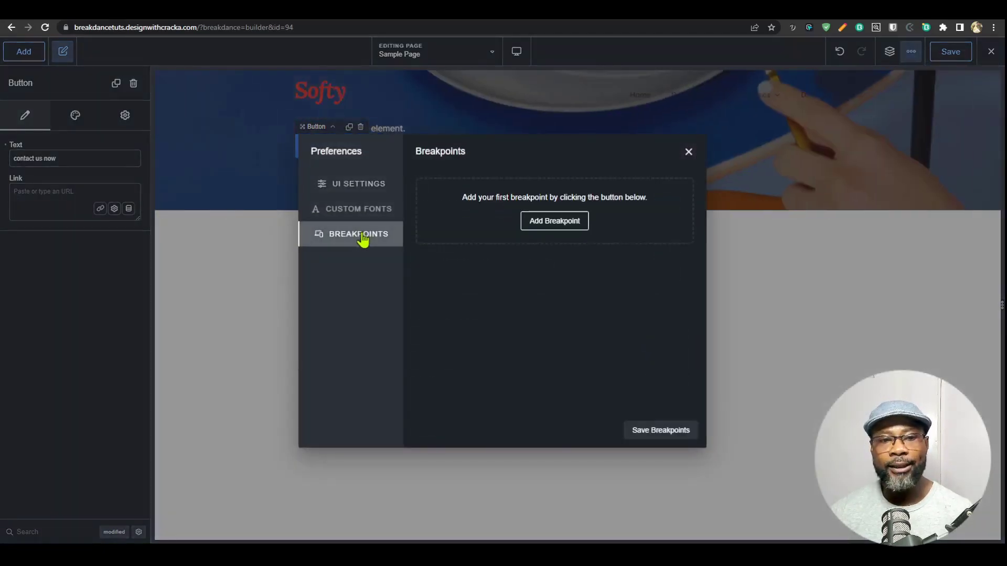
left_click(560, 226)
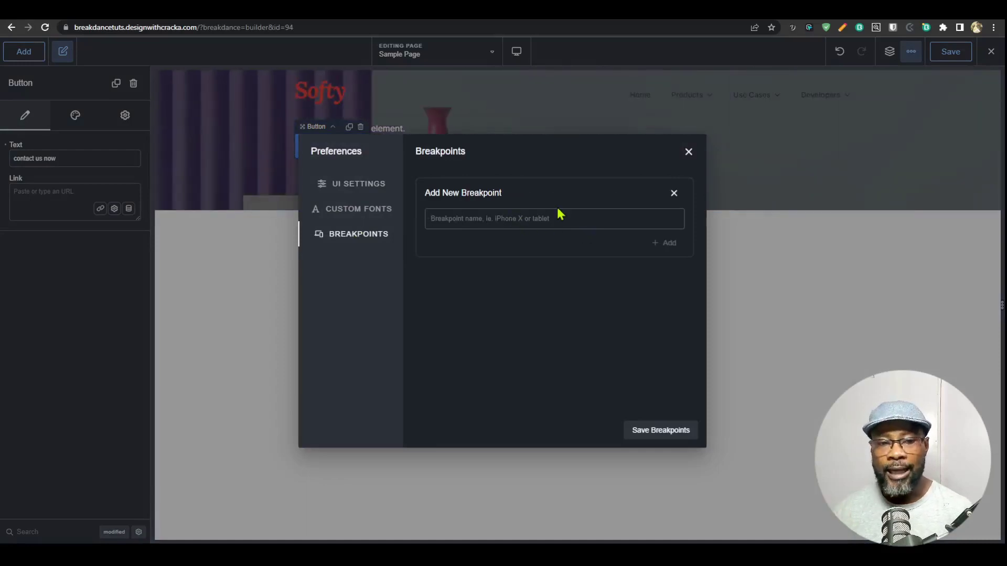
type("Small")
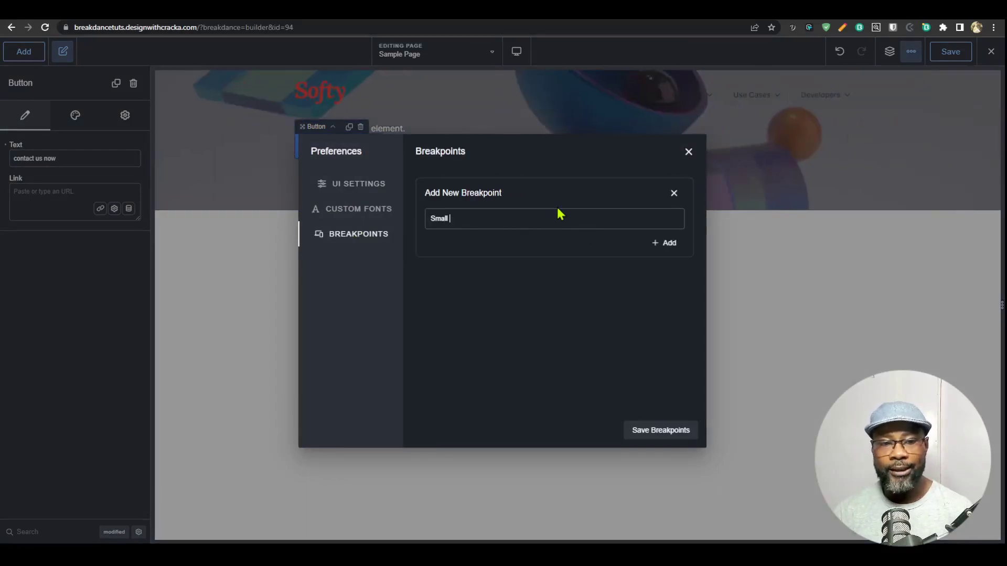
type(" phones")
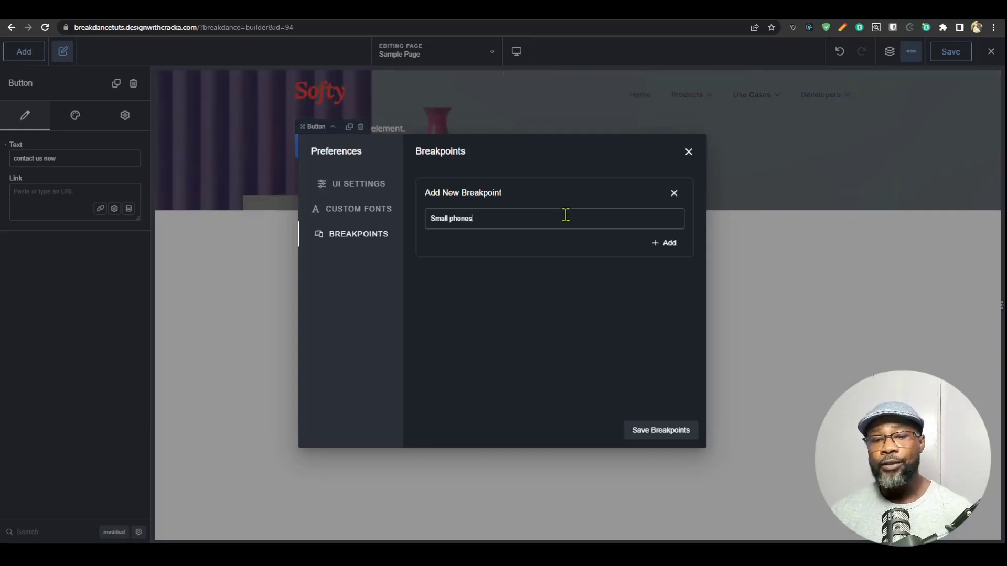
left_click(663, 246)
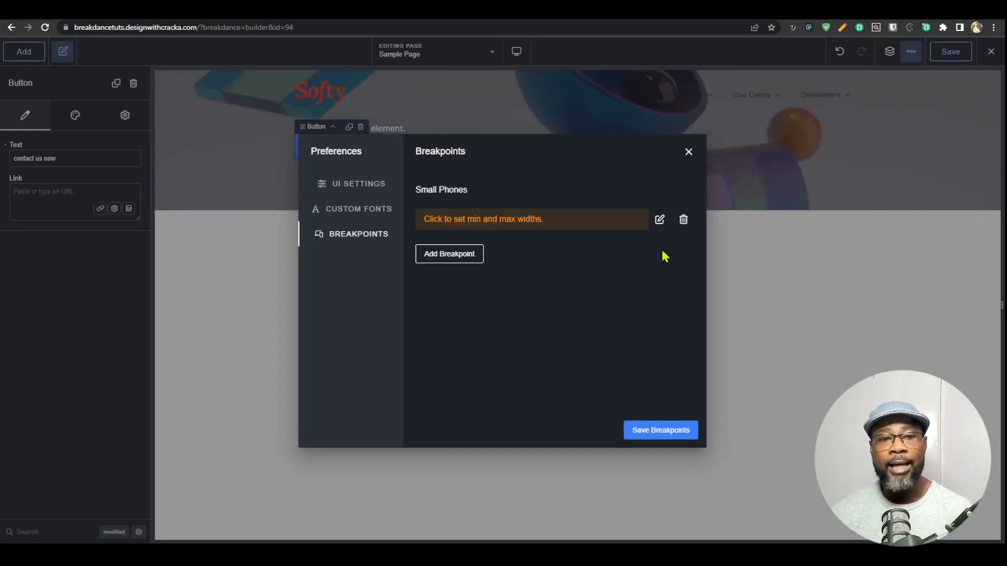
Give the Small Phones breakpoint a maximum width of 360px and a minimum width of 320px.
left_click(662, 230)
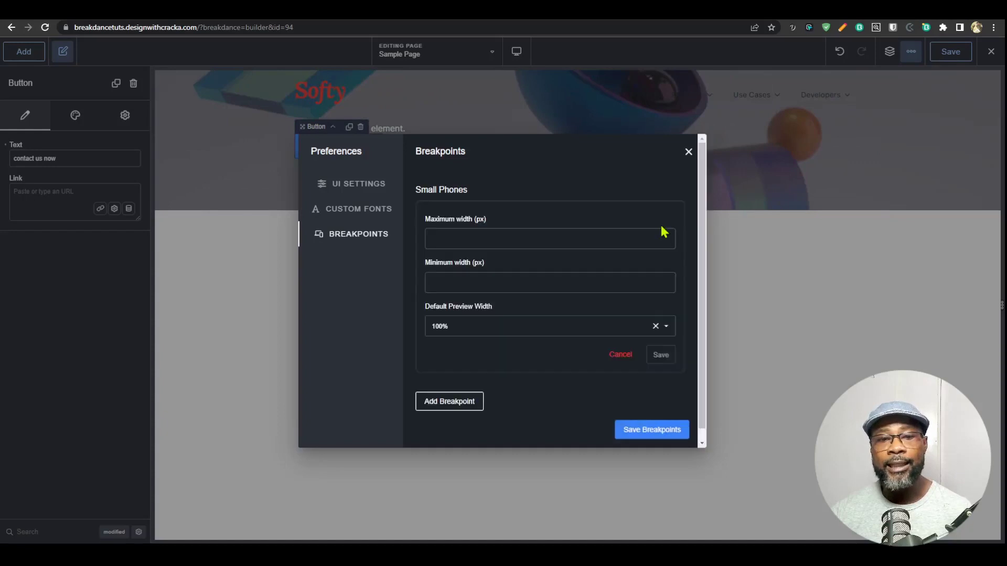
left_click(517, 242)
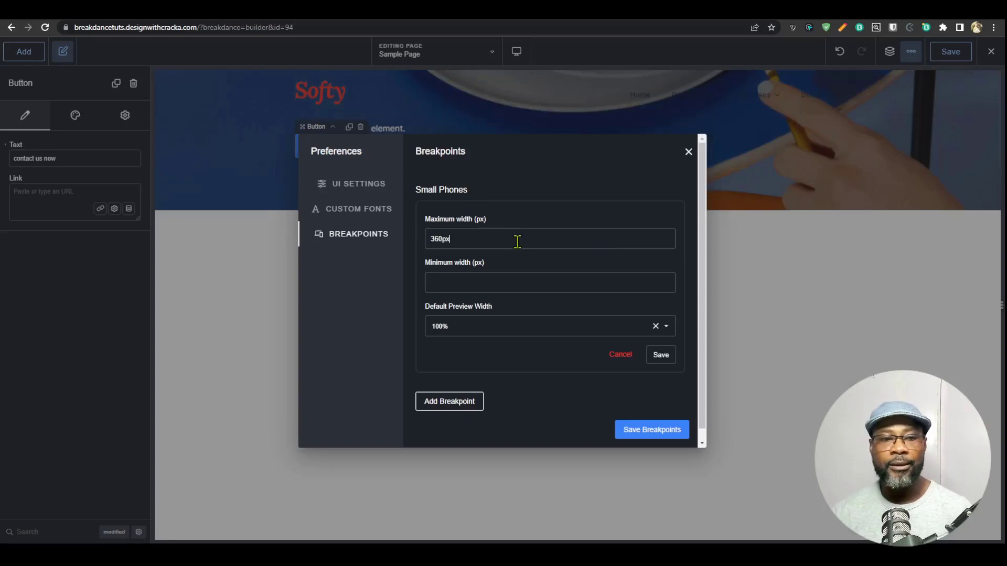
left_click(508, 276)
type("320px")
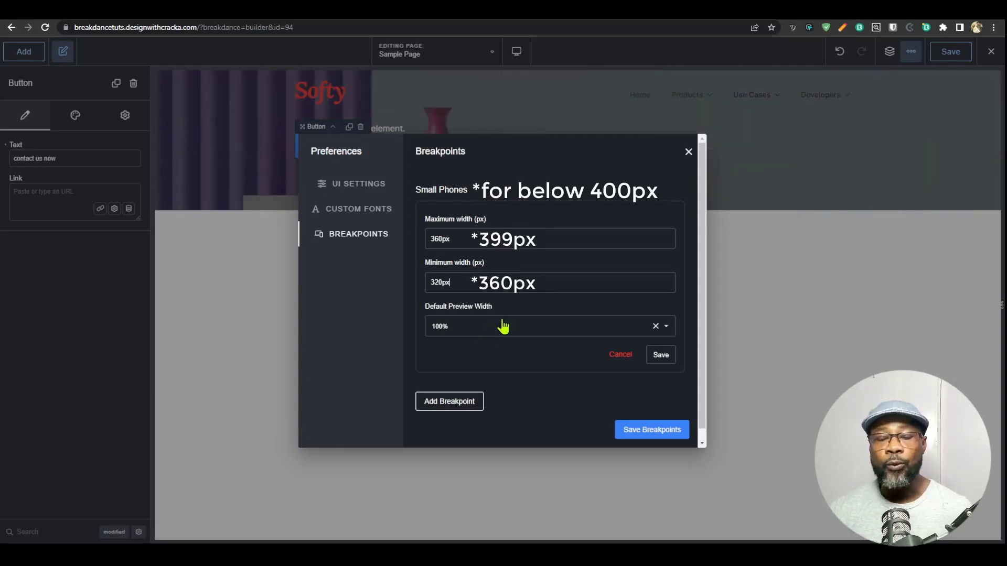
Set a custom default preview width for the Small Phones breakpoint and save the breakpoints.
left_click(503, 327)
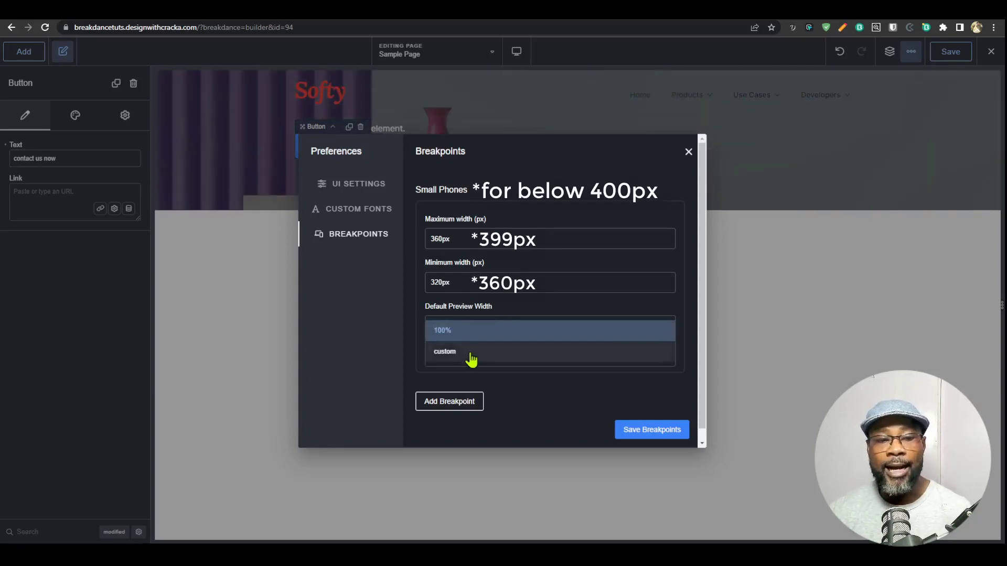
left_click(447, 356)
scroll(506, 345, "down", 1)
left_click(519, 312)
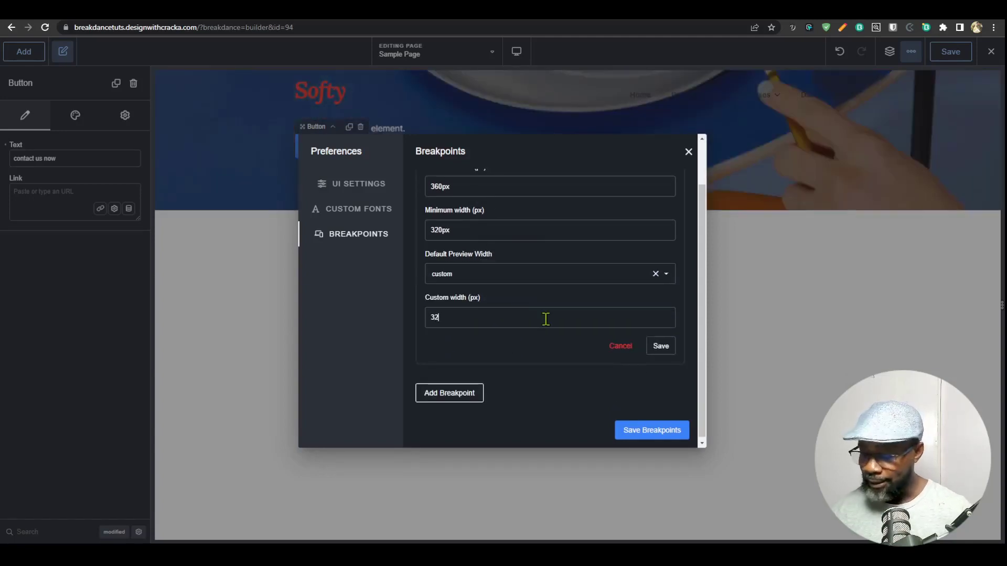
left_click(661, 349)
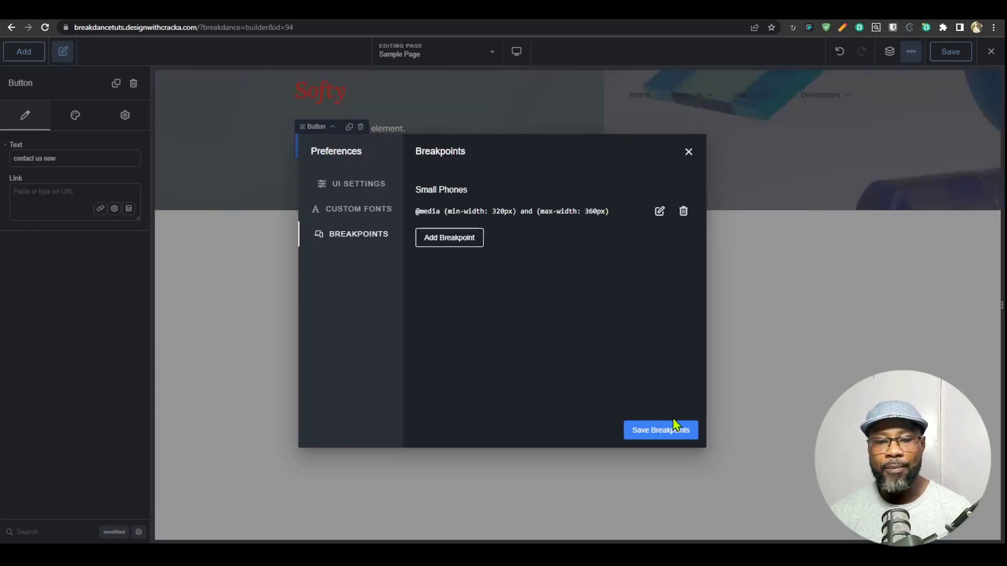
left_click(675, 425)
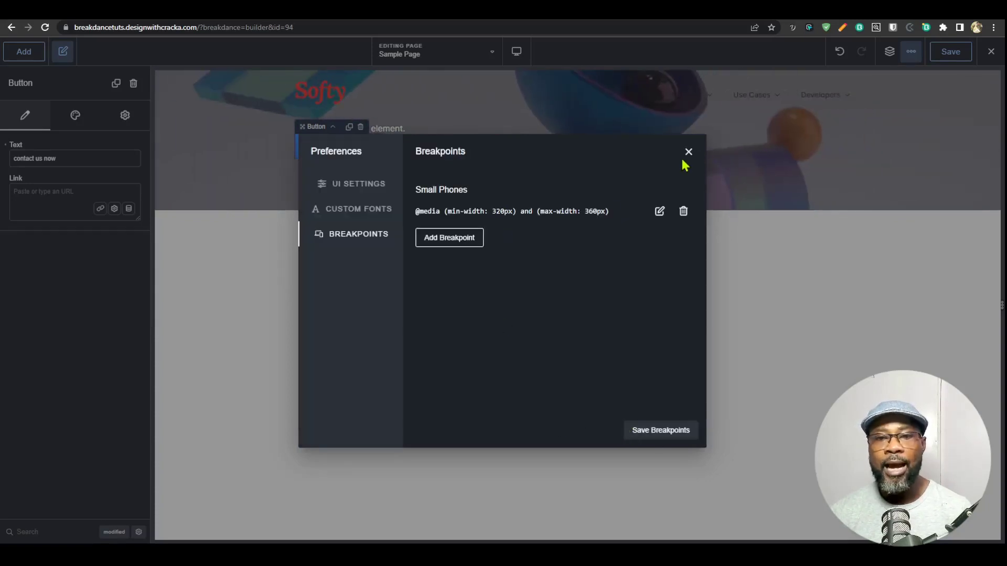
Leave the preferences and preview the page at the Small phones breakpoint.
left_click(688, 152)
left_click(516, 52)
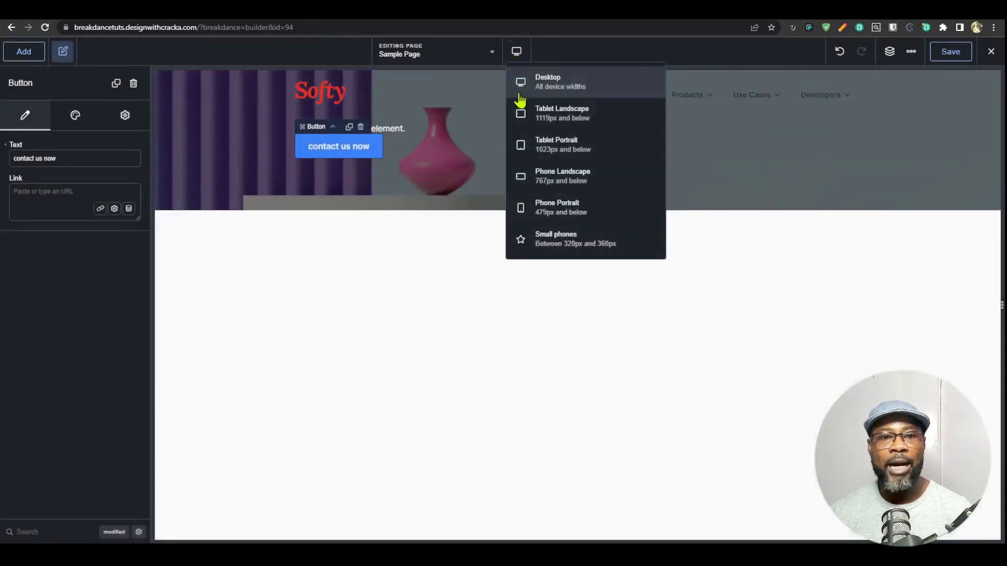
left_click(585, 253)
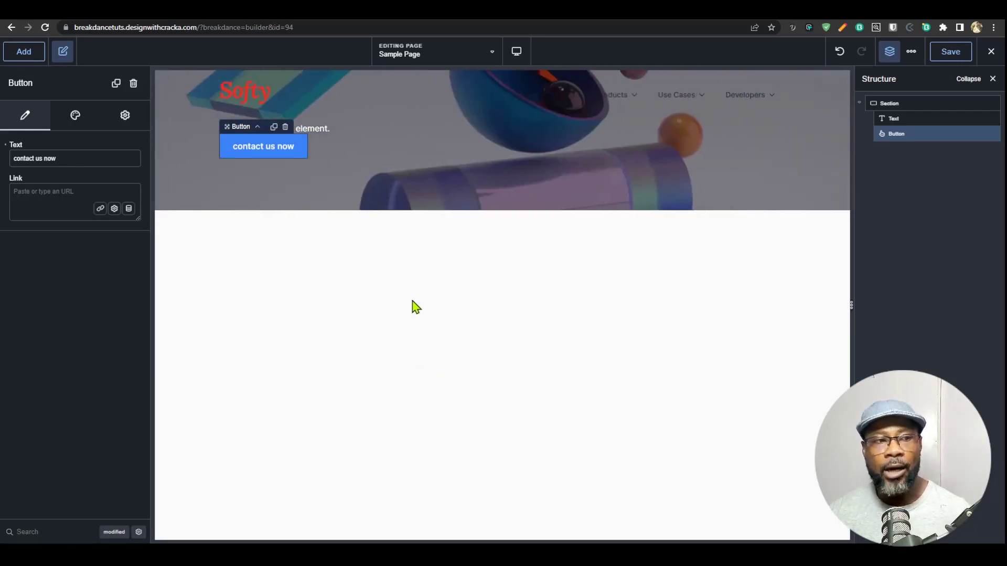
Examine how the button's nested popouts stack by opening its advanced wrapper settings through Layout, Advanced and Legacy.
left_click(75, 118)
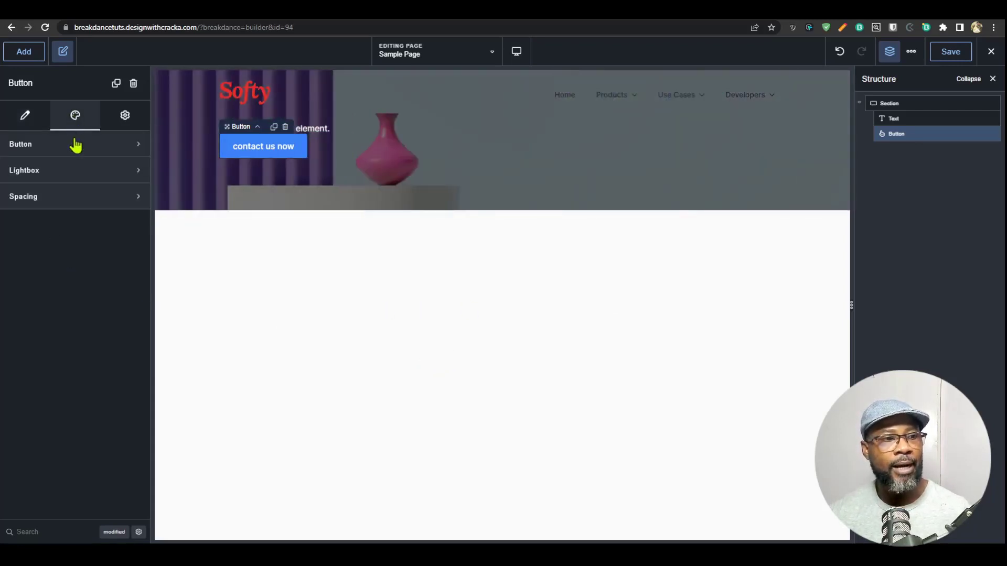
left_click(118, 116)
left_click(112, 143)
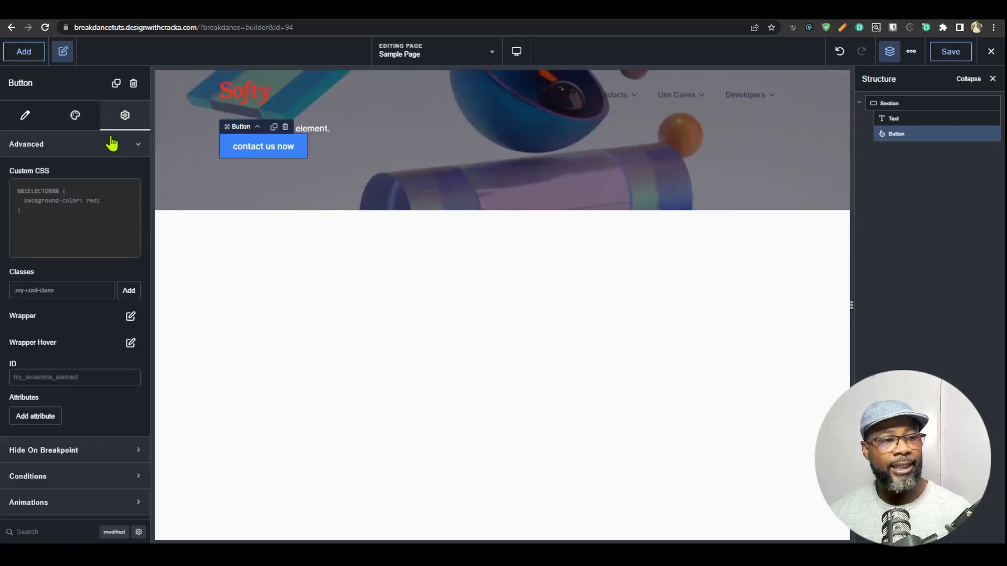
left_click(130, 317)
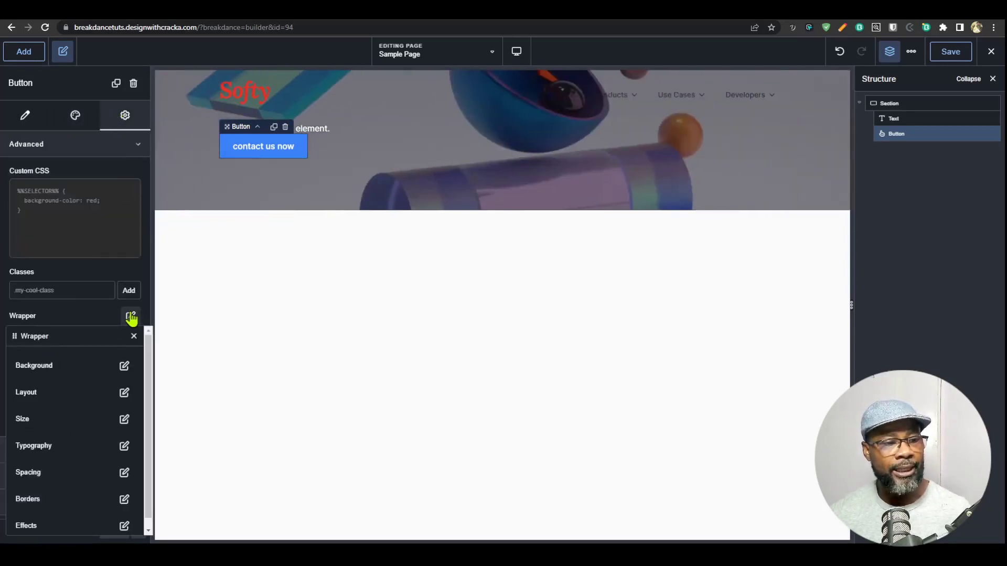
left_click(125, 392)
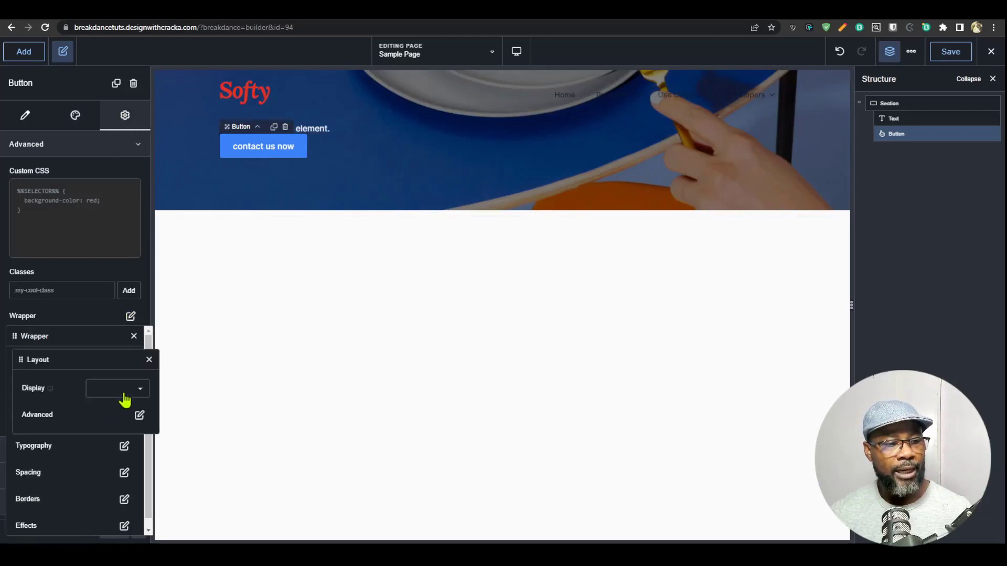
left_click(139, 415)
left_click(146, 462)
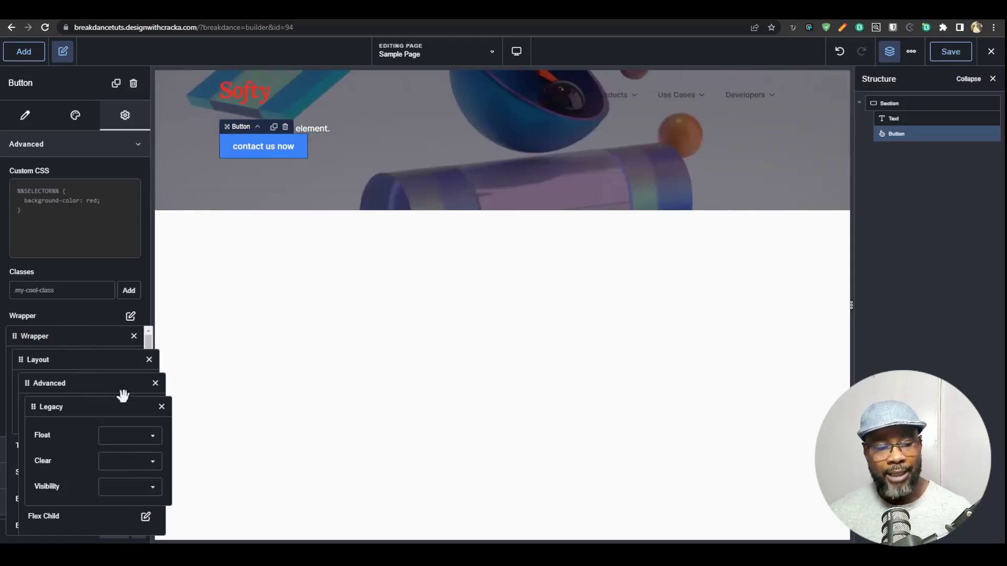
Set the popout position to Side By Side in the preferences' UI settings.
left_click(909, 52)
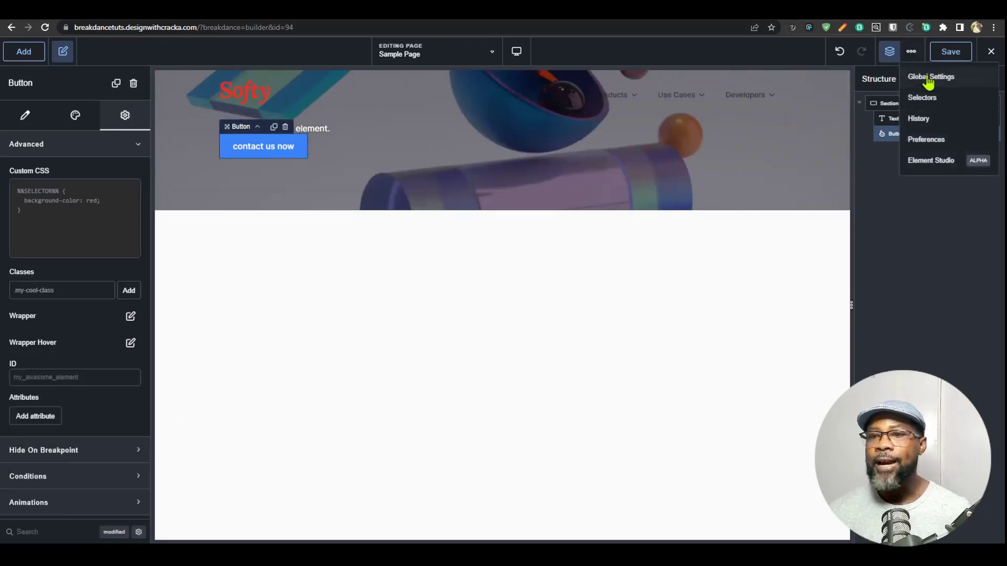
left_click(947, 139)
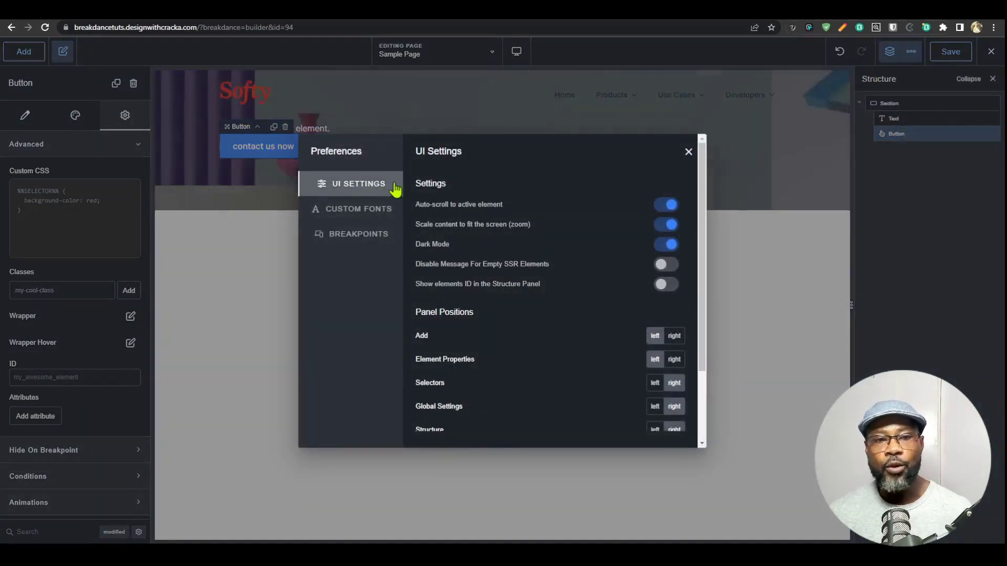
scroll(582, 257, "down", 2)
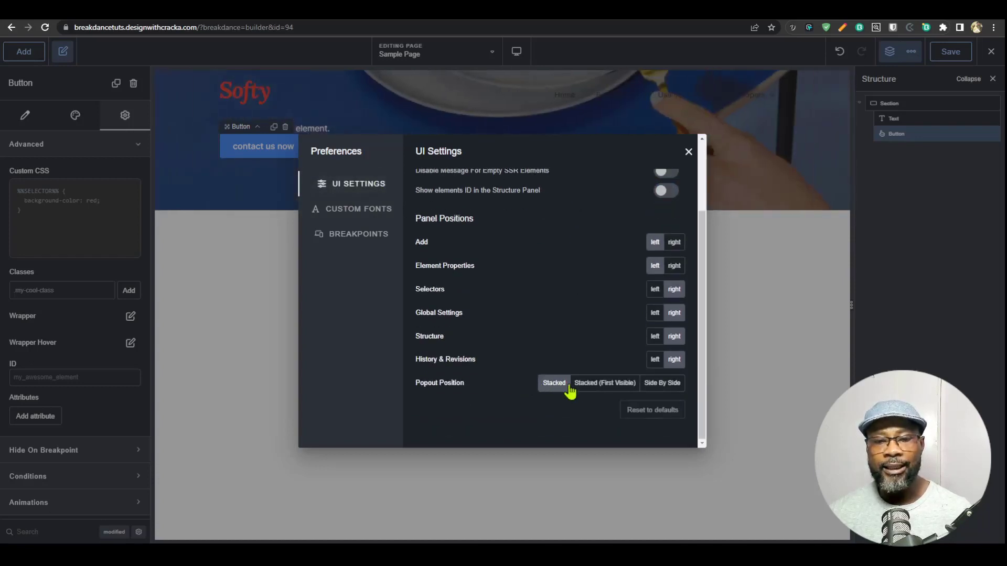
left_click(656, 384)
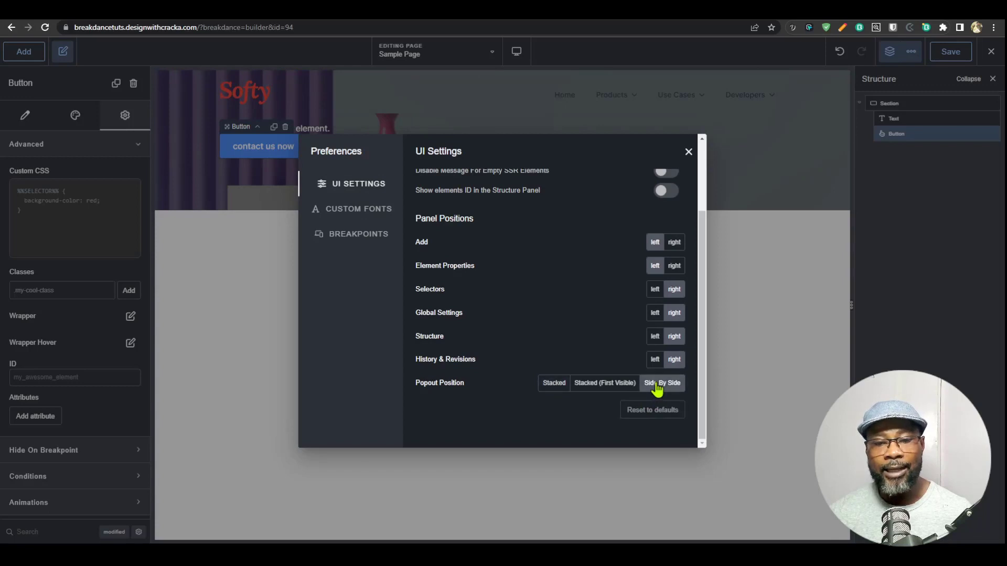
Examine how the button's nested popouts sit side by side by opening its wrapper settings through Layout, Advanced and Flex Child.
left_click(689, 151)
left_click(131, 317)
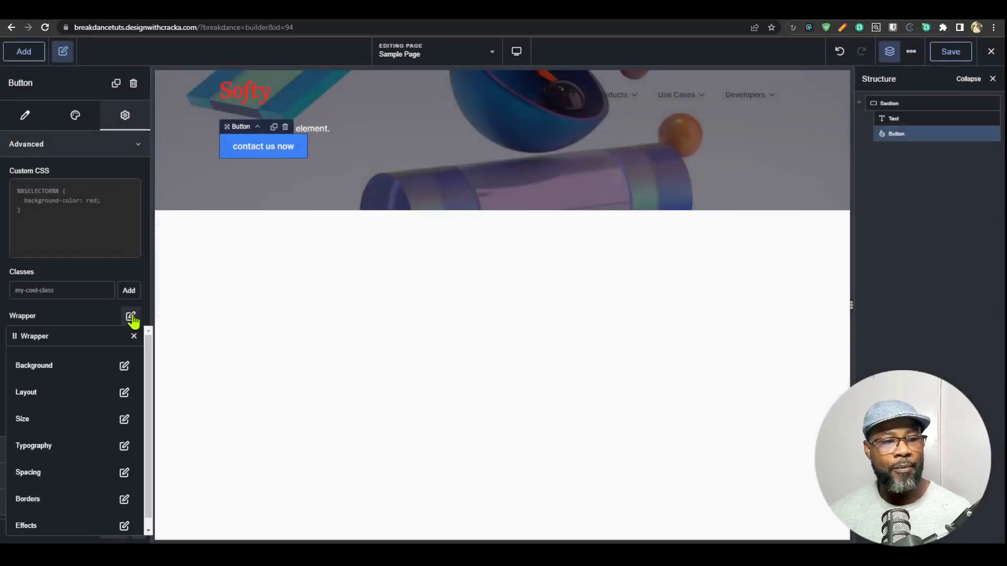
left_click(125, 394)
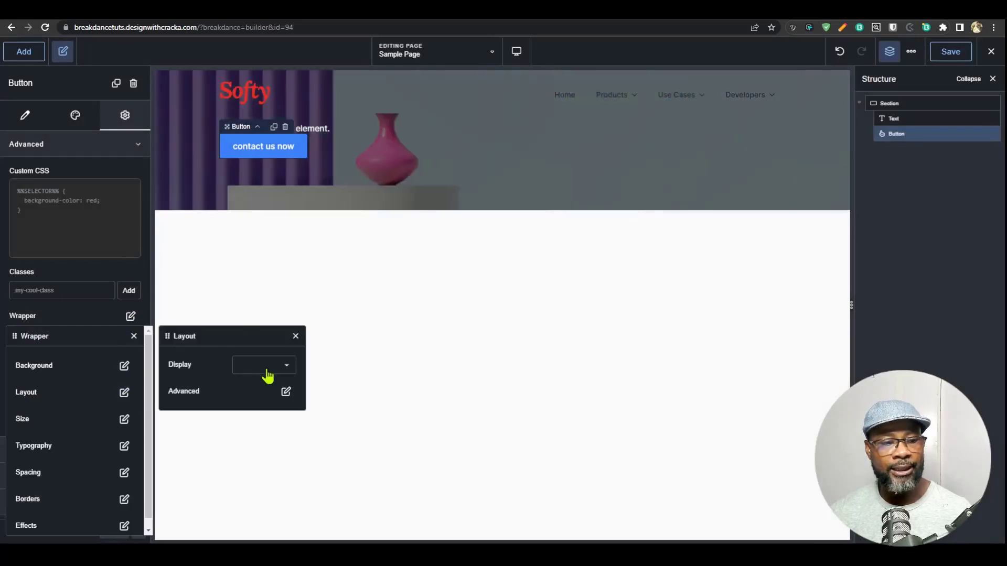
left_click(286, 392)
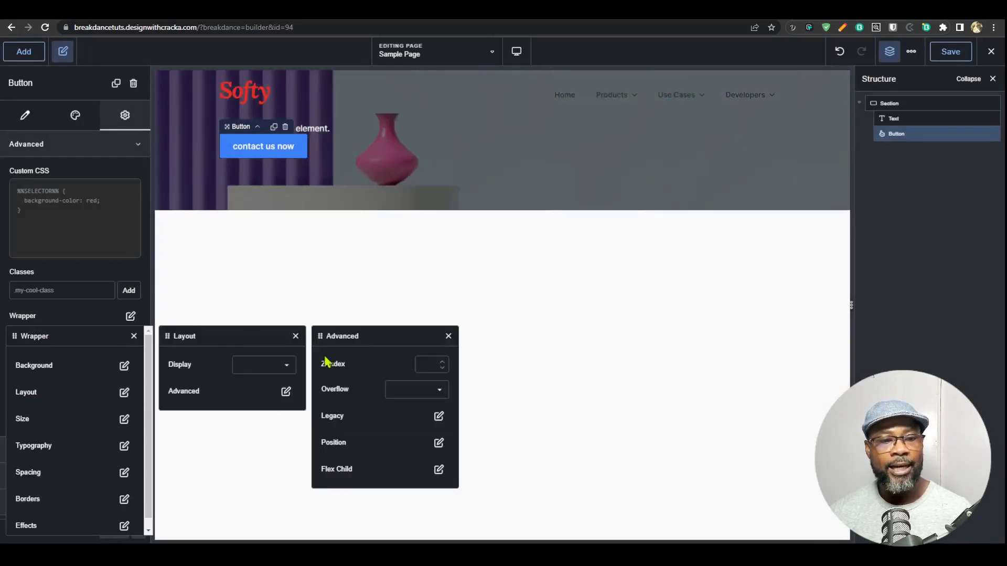
left_click(439, 470)
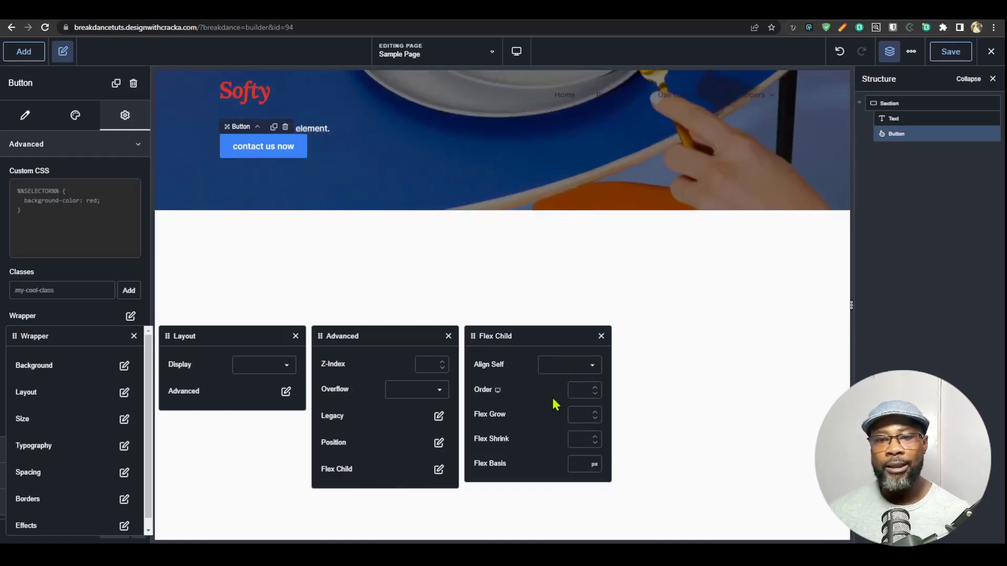
Set the popout position to Stacked (First Visible) in the preferences' UI settings.
left_click(911, 51)
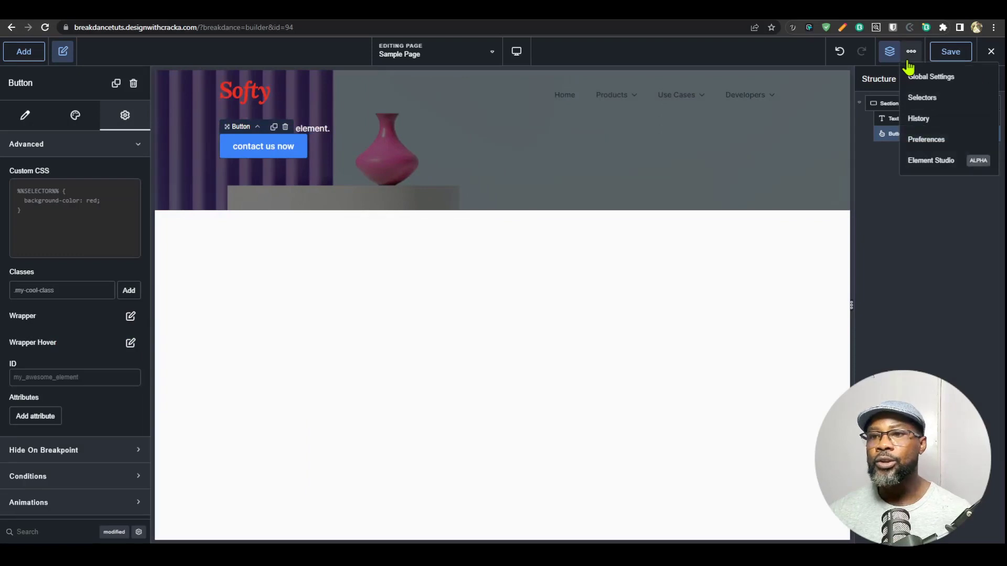
left_click(933, 139)
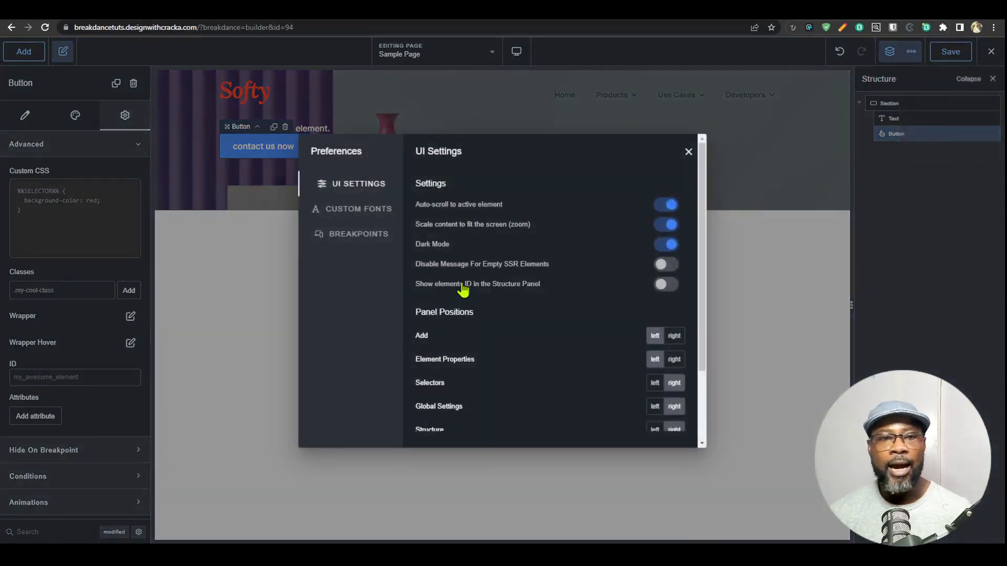
scroll(573, 362, "down", 2)
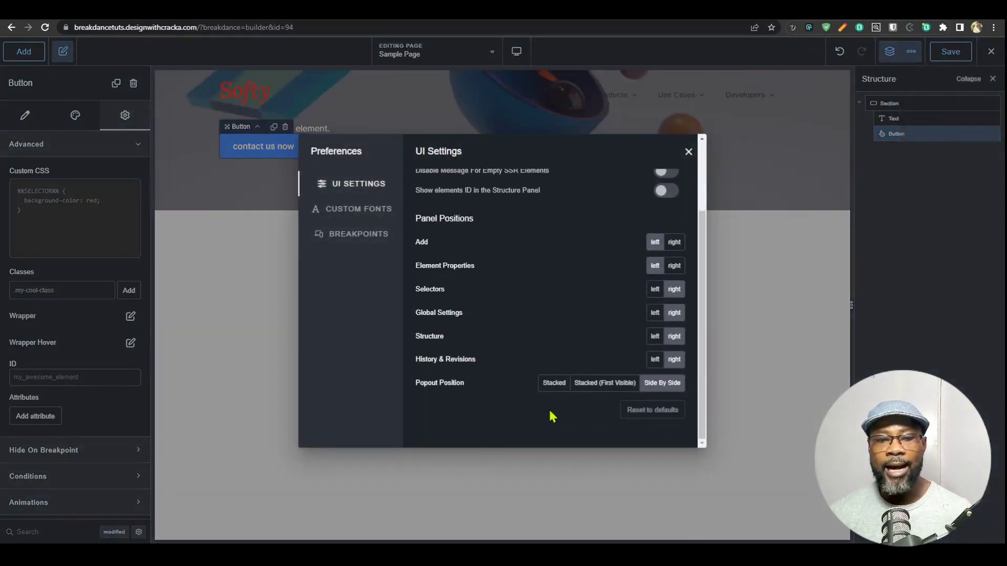
left_click(599, 387)
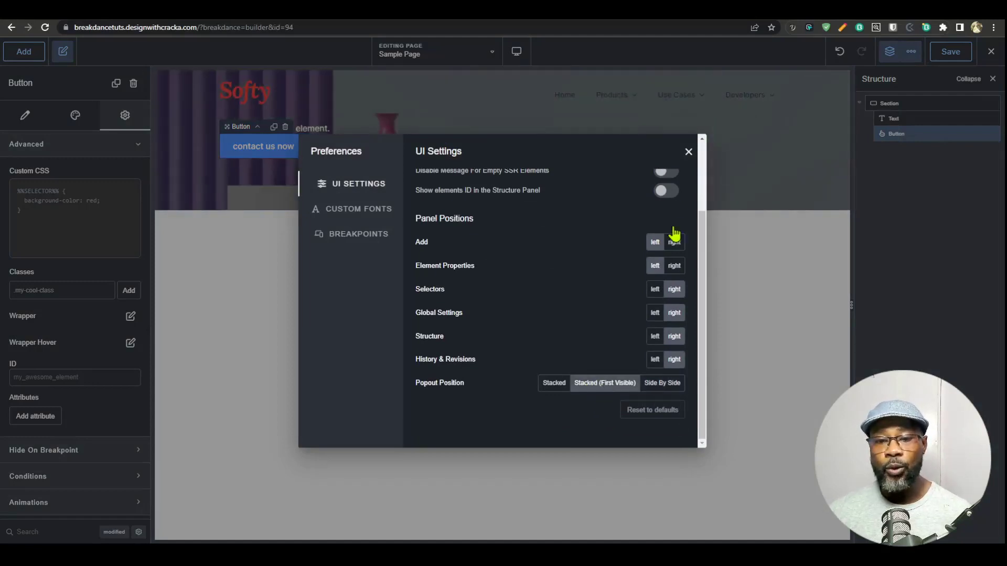
left_click(689, 151)
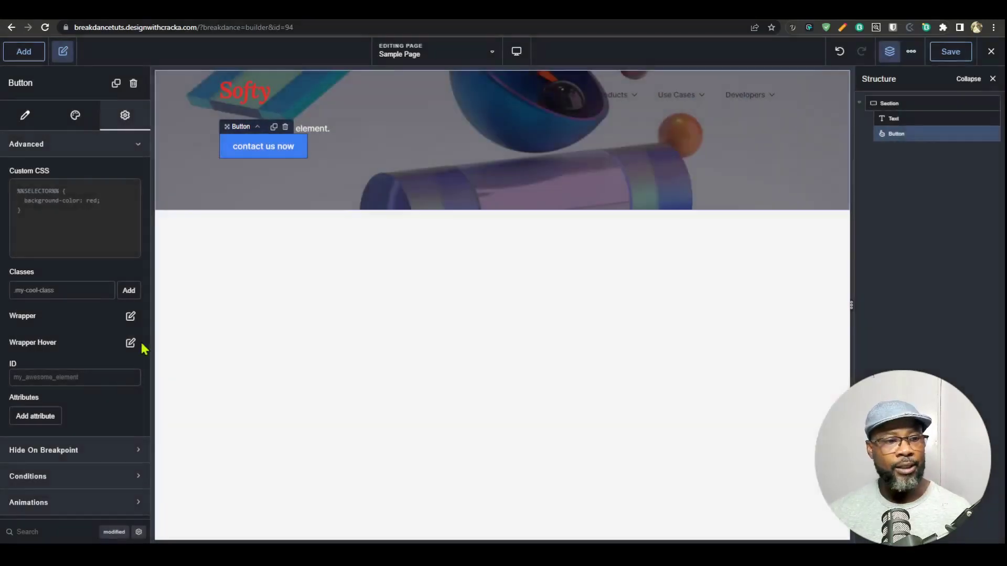
Examine the first-visible stacking of the button's wrapper popouts by opening Background, and Layout through Advanced and Legacy.
left_click(130, 317)
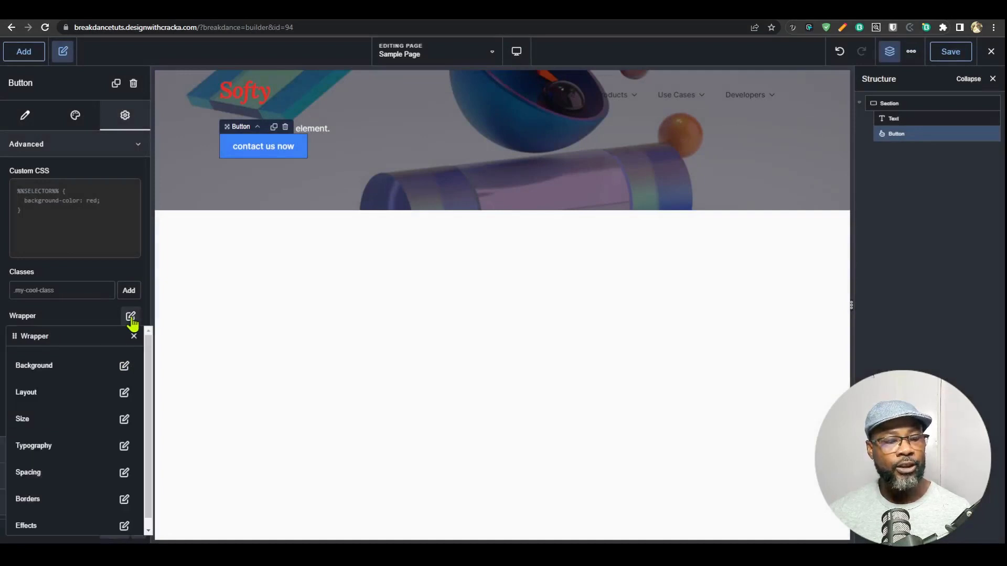
left_click(125, 368)
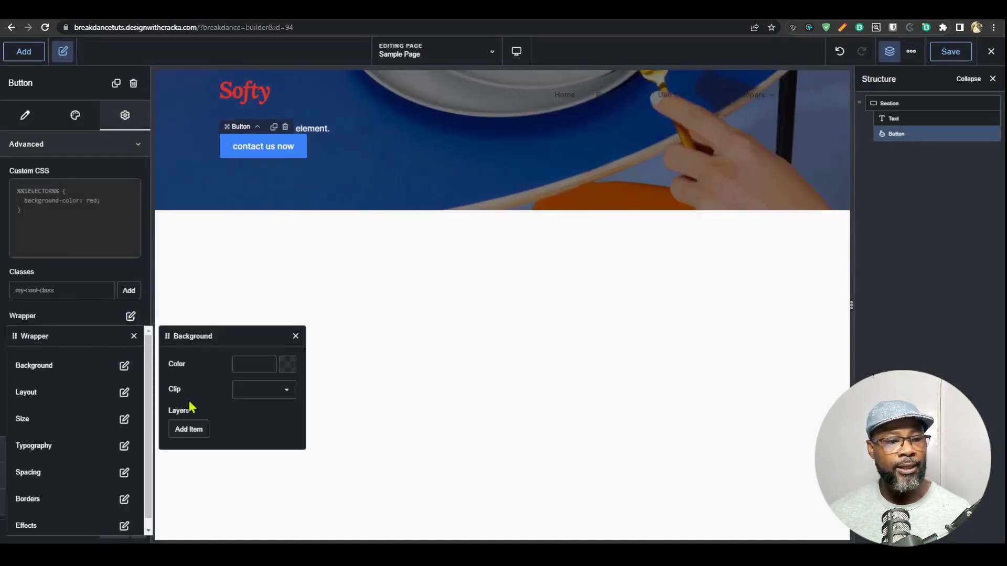
left_click(124, 393)
left_click(286, 390)
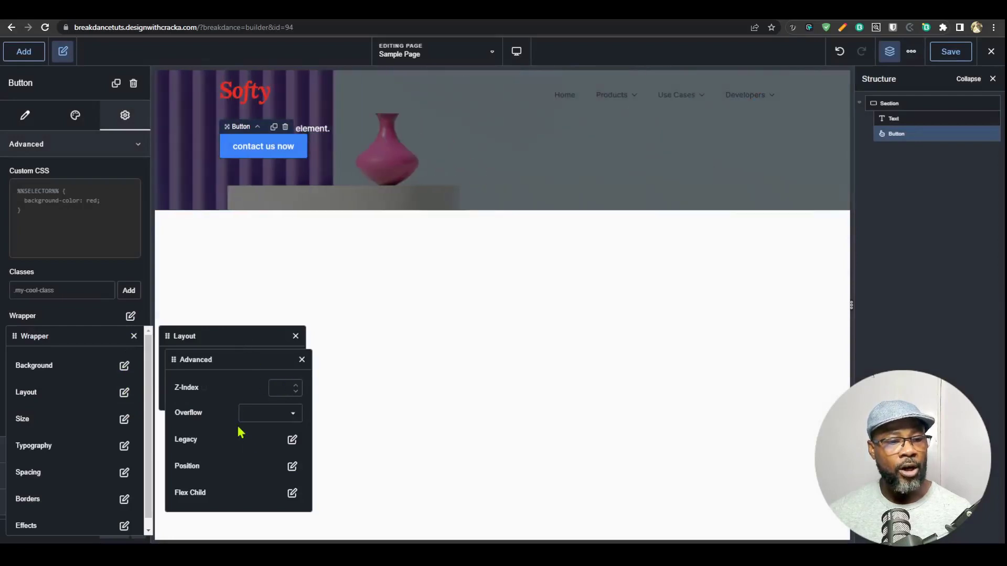
left_click(292, 441)
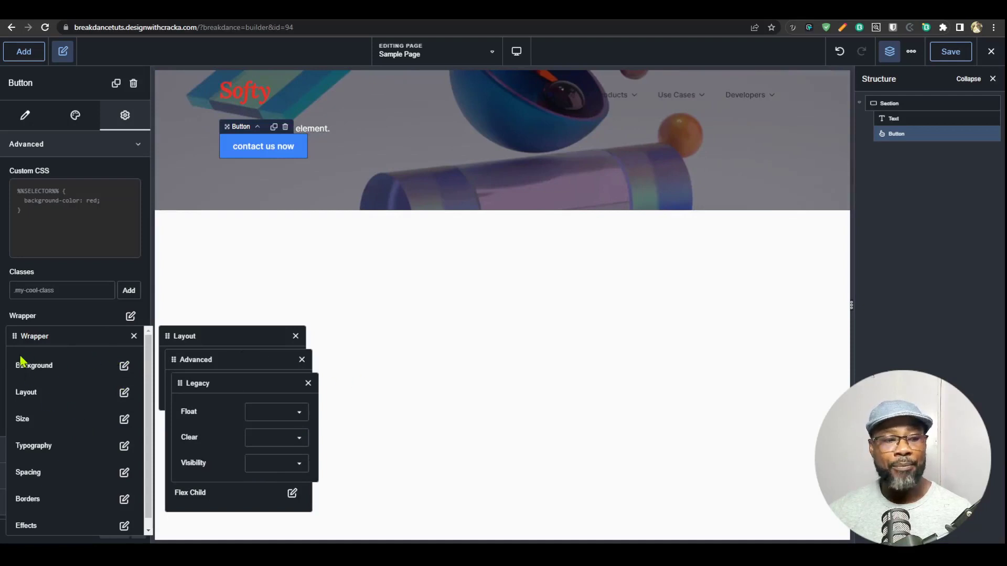
Set the popout position to Stacked in the preferences' UI settings and leave the preferences.
left_click(911, 51)
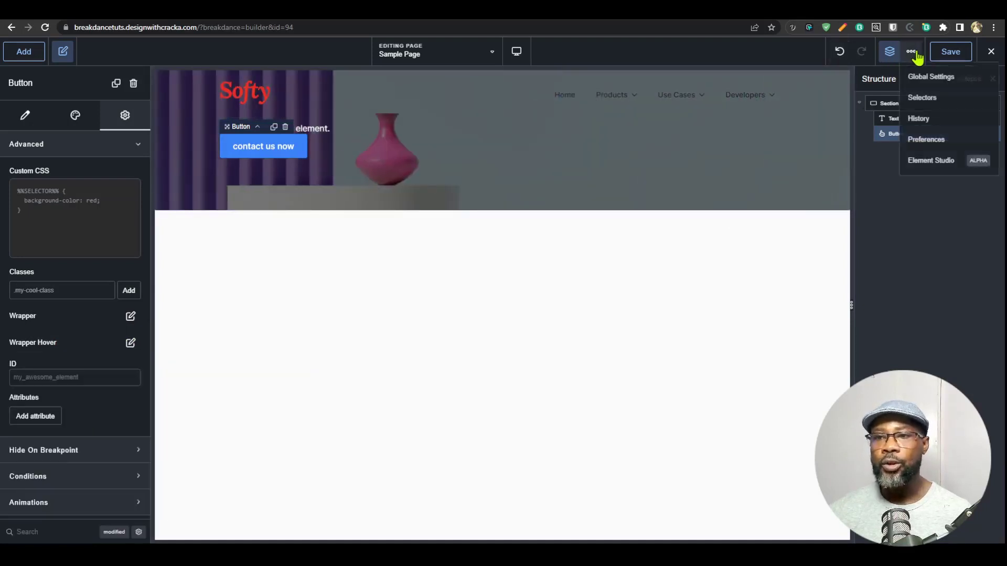
left_click(926, 139)
scroll(624, 425, "down", 2)
scroll(615, 395, "down", 1)
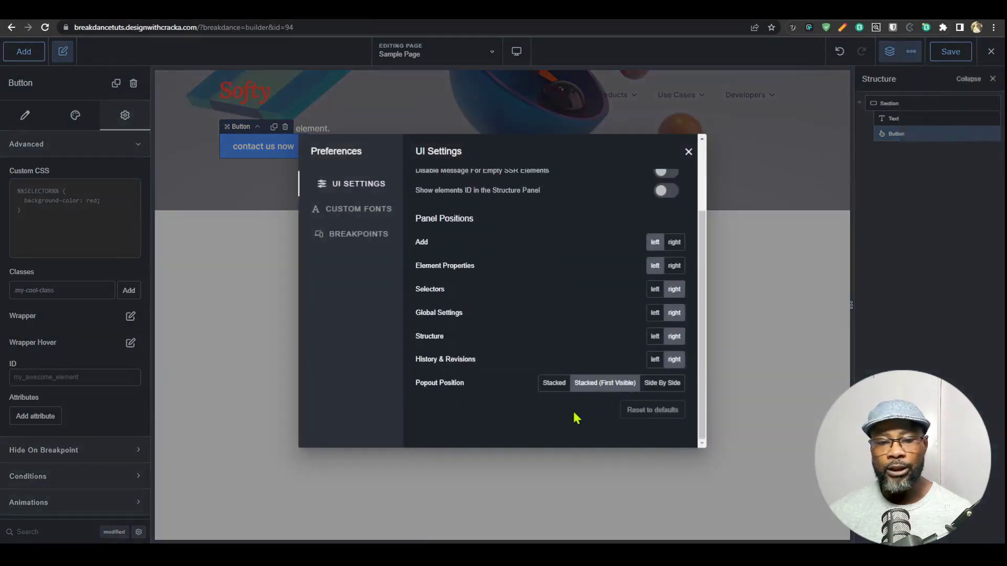
left_click(551, 390)
left_click(688, 152)
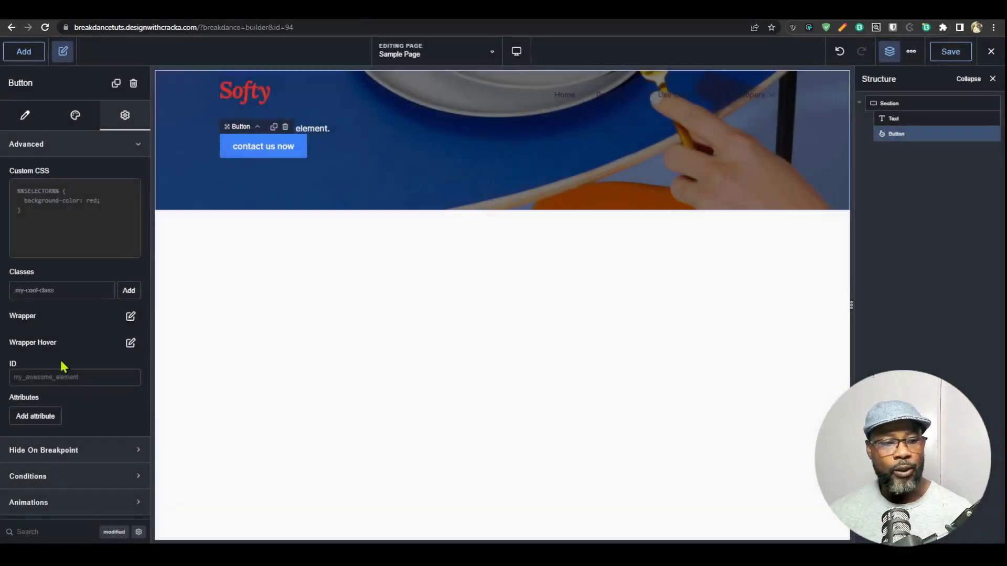
Examine the fully stacked wrapper popouts of the button through Layout, Advanced and Legacy, and dismiss them.
left_click(130, 317)
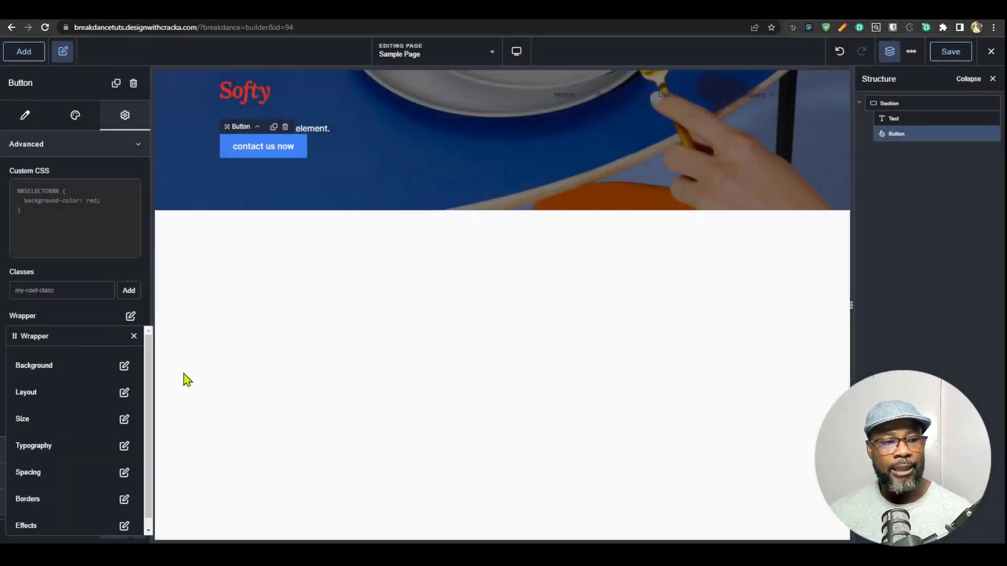
left_click(125, 394)
left_click(137, 414)
left_click(143, 463)
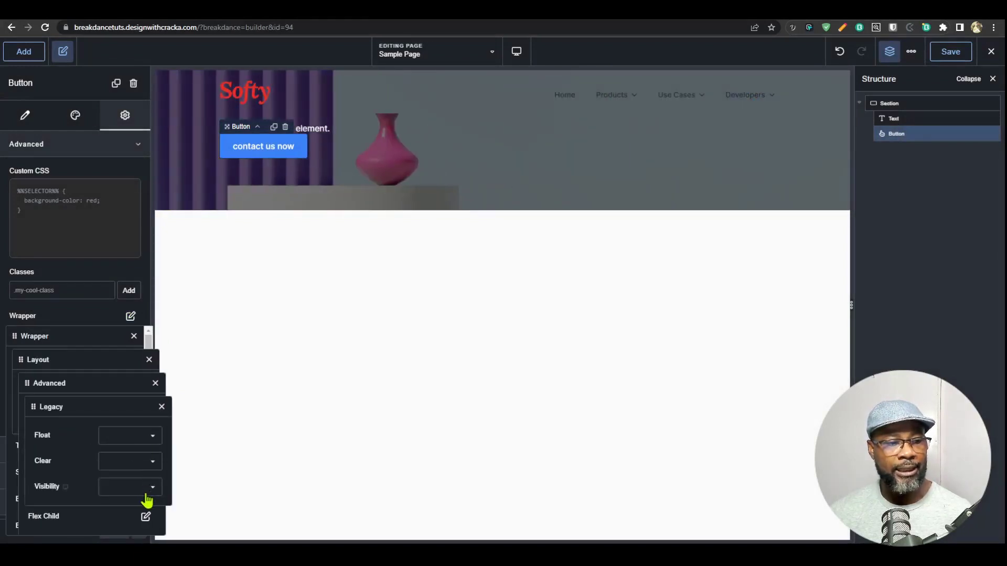
left_click(84, 323)
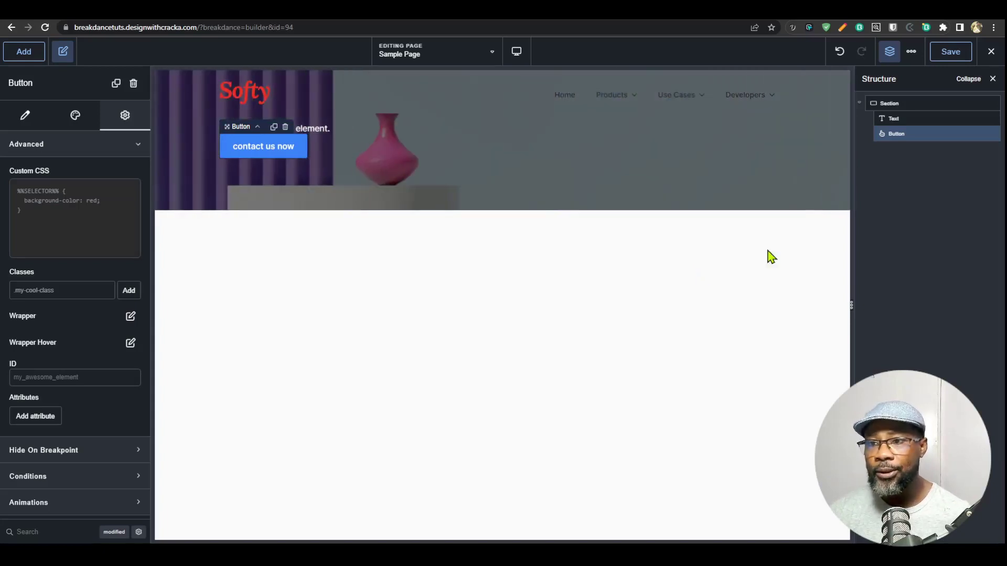
Add another CSS stylesheet to the Code section of the global settings and put the cursor in its code field.
left_click(910, 51)
left_click(929, 78)
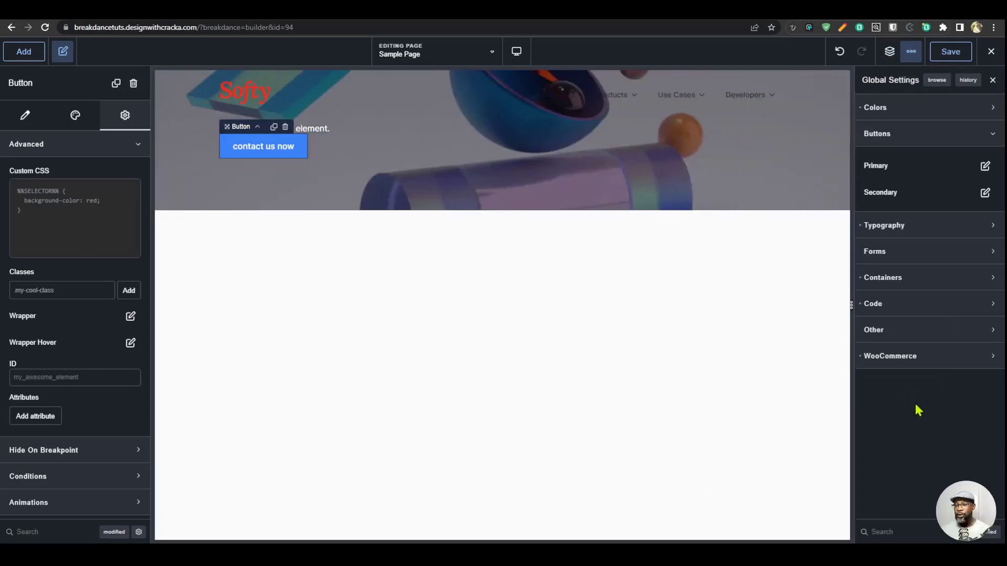
left_click(925, 304)
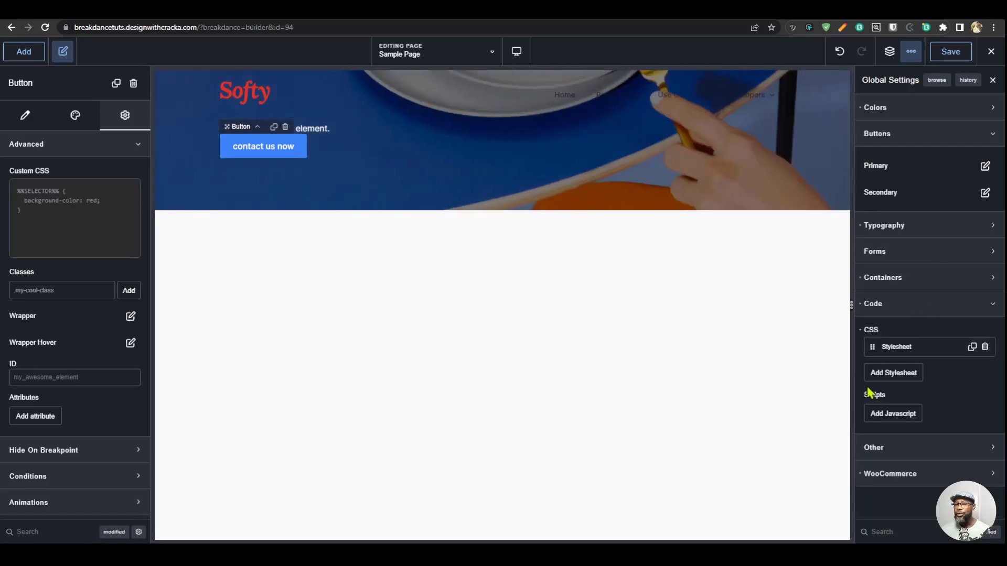
left_click(898, 376)
scroll(914, 401, "down", 2)
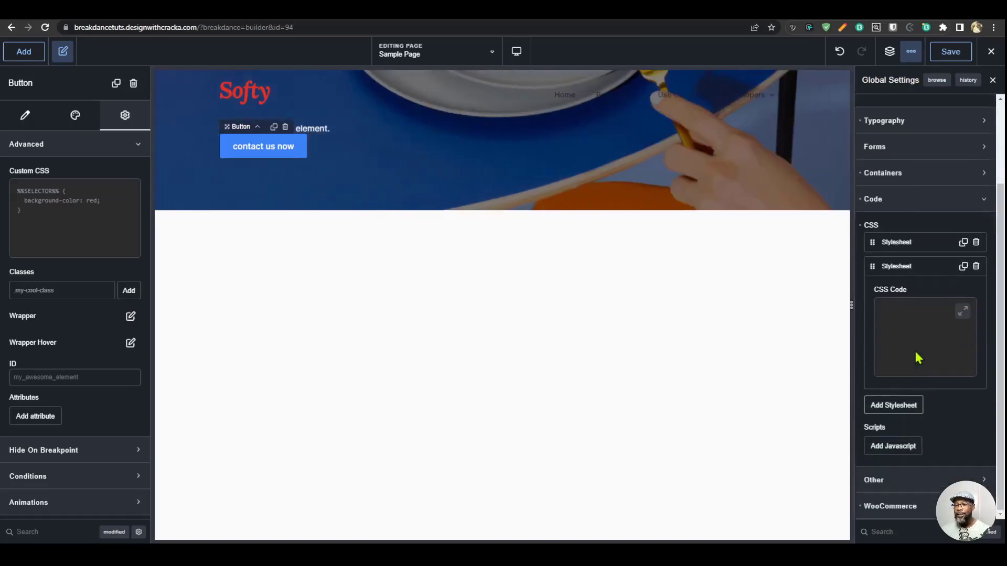
left_click(906, 343)
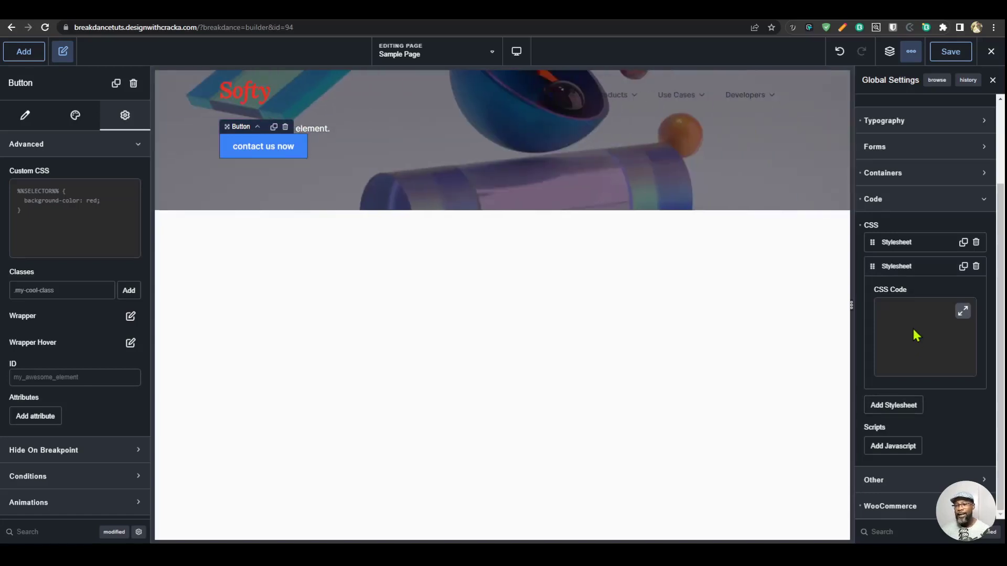
Collapse and reopen the new stylesheet to examine its empty code field, and return to the page structure.
left_click(900, 271)
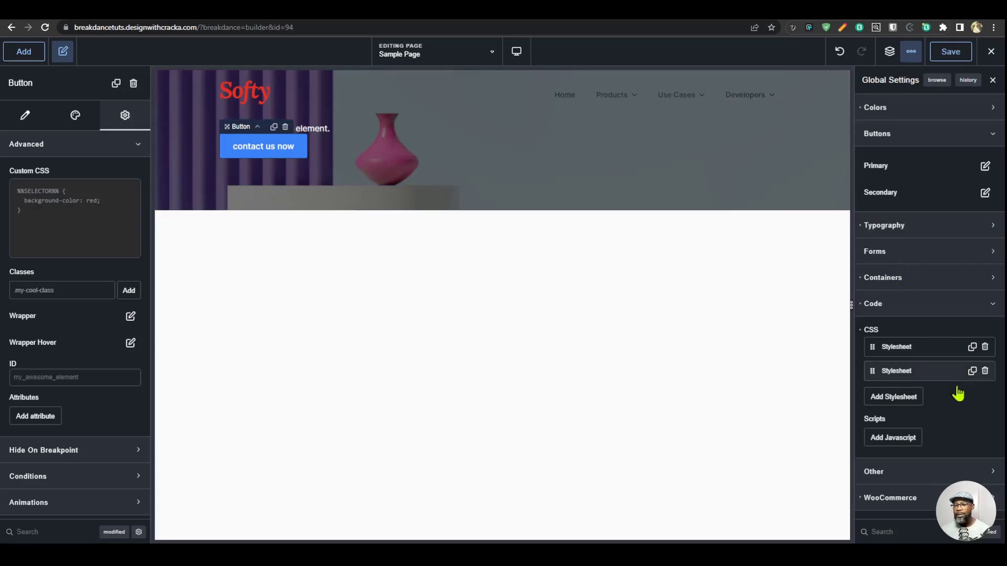
left_click(903, 373)
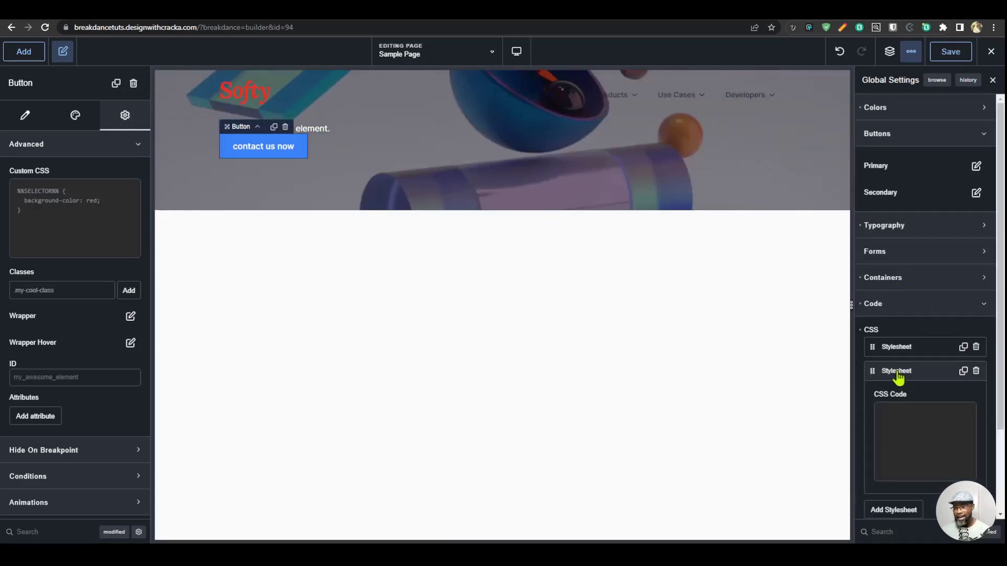
scroll(902, 373, "down", 2)
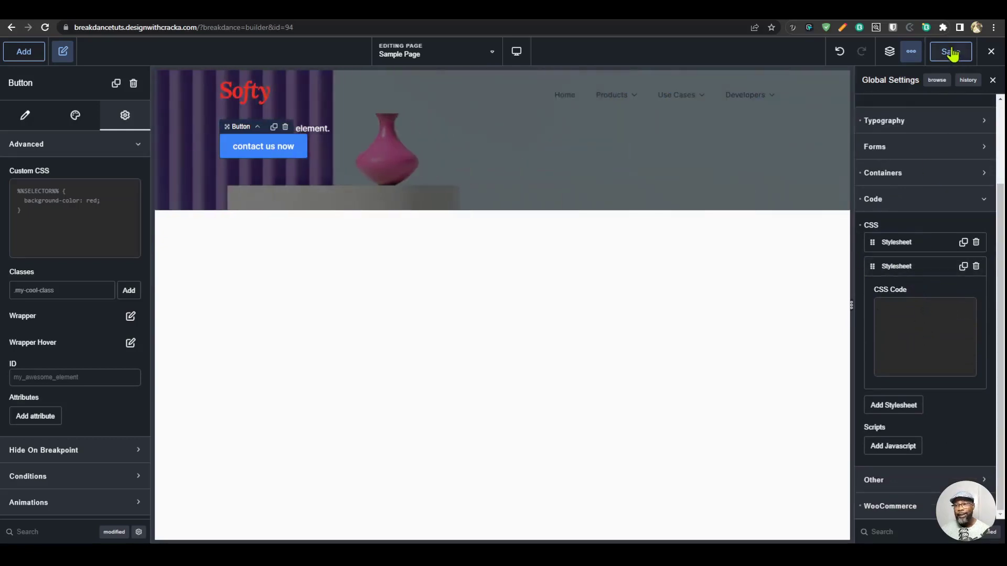
left_click(890, 52)
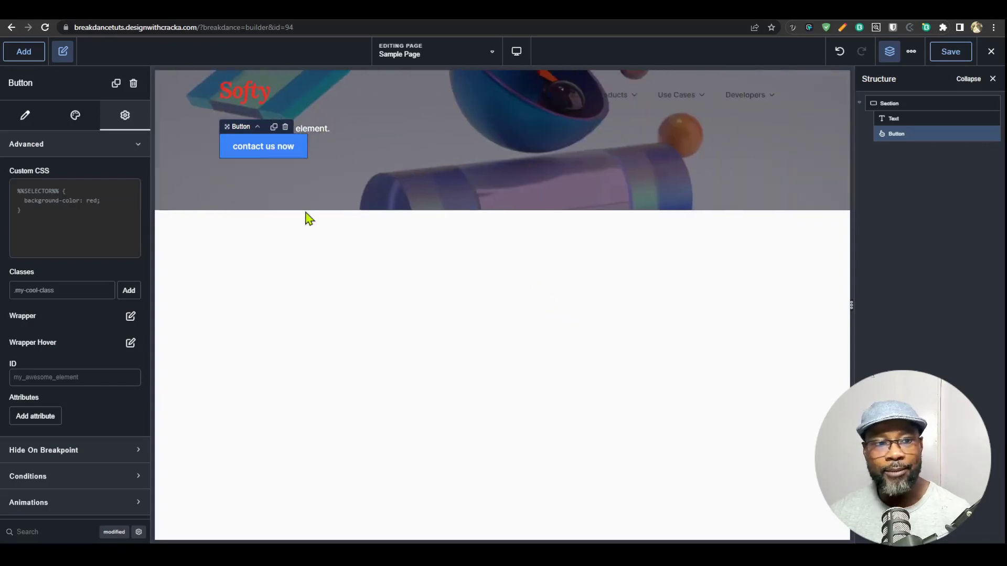
Insert a Div element directly after the text element in the section.
left_click(316, 129)
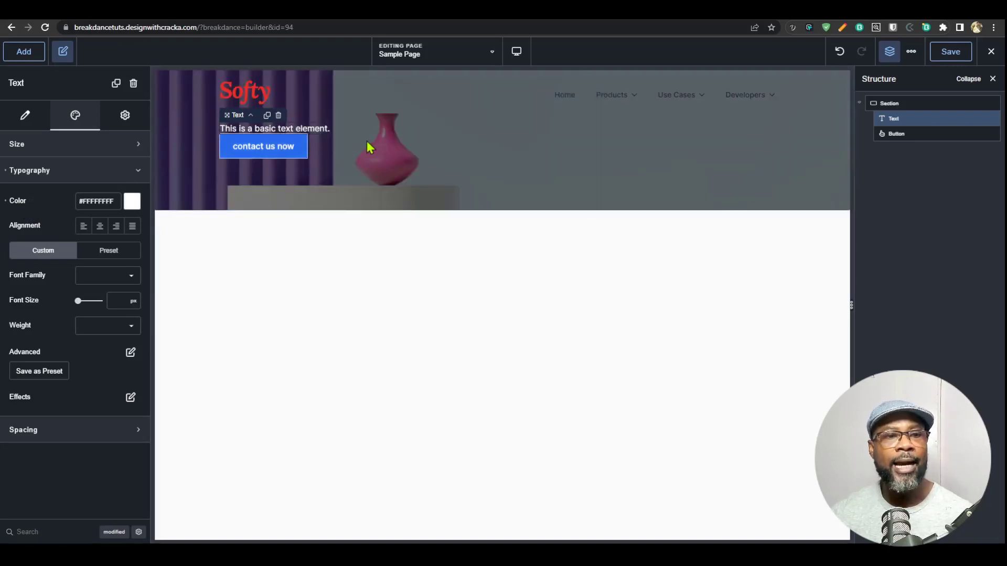
left_click(23, 52)
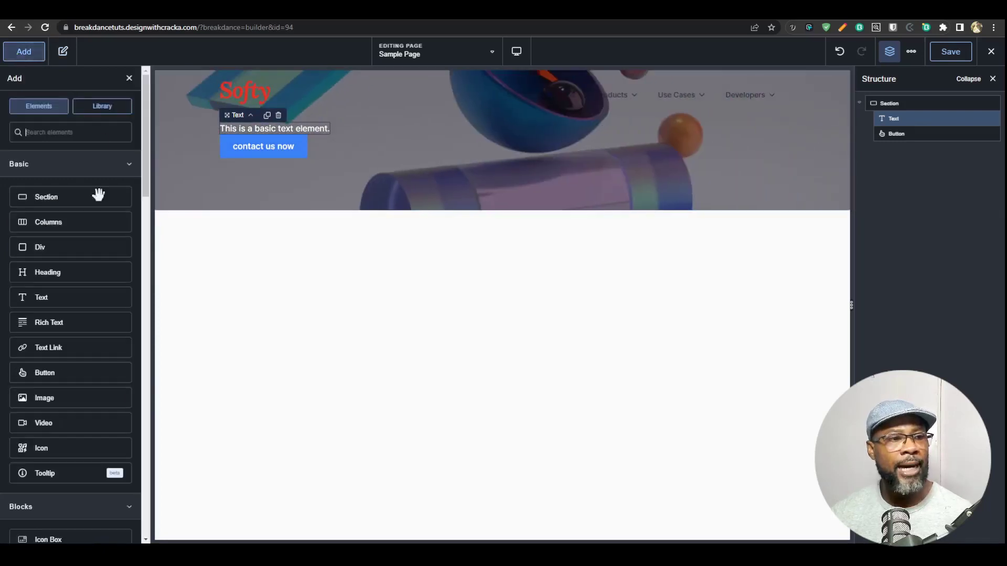
left_click(74, 246)
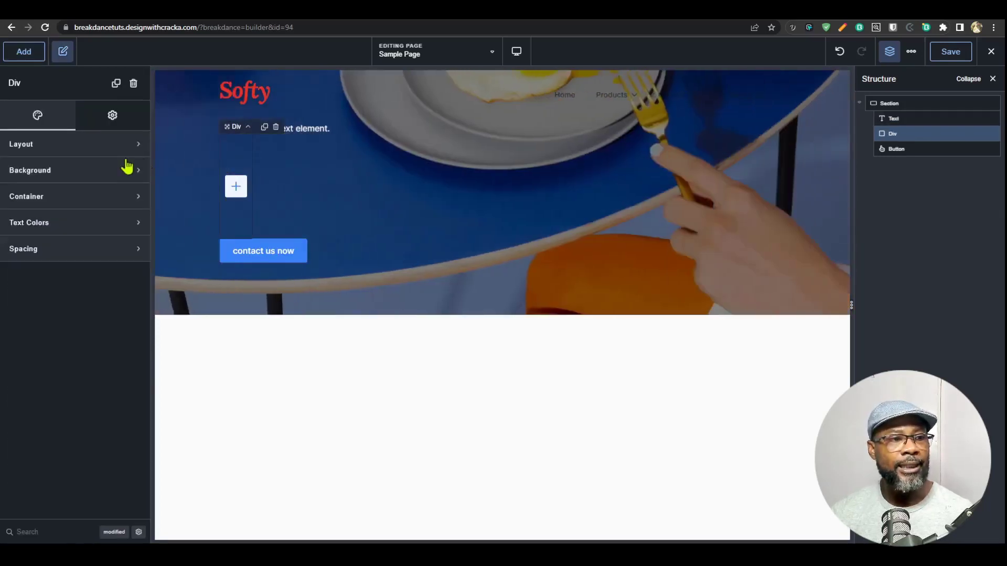
Set the new div's background color to white, #FFFFFF.
left_click(92, 173)
left_click(132, 201)
left_click_drag(131, 249, 3, 226)
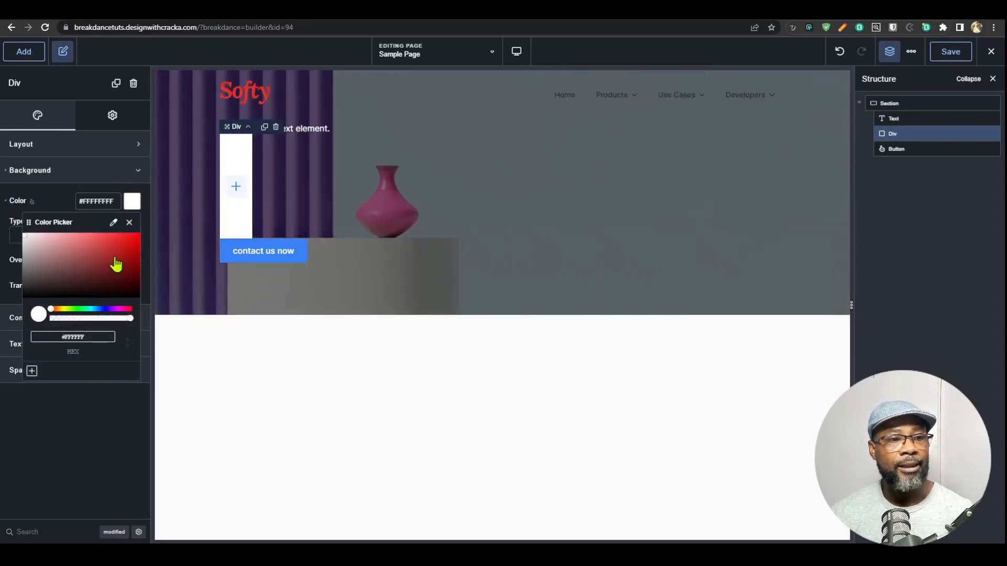
left_click(53, 206)
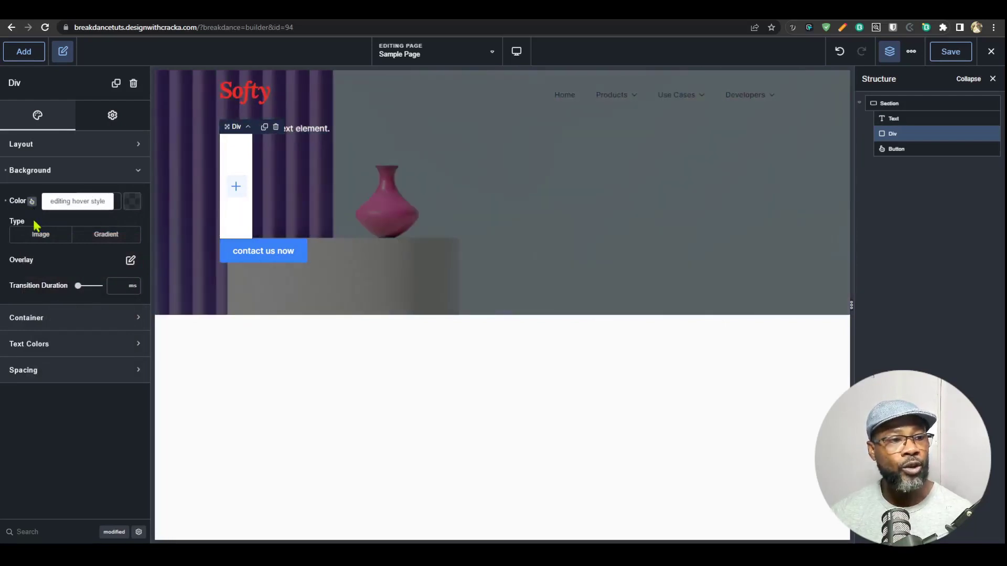
Give the div's background a purple hover color, #3C07AD.
left_click(32, 202)
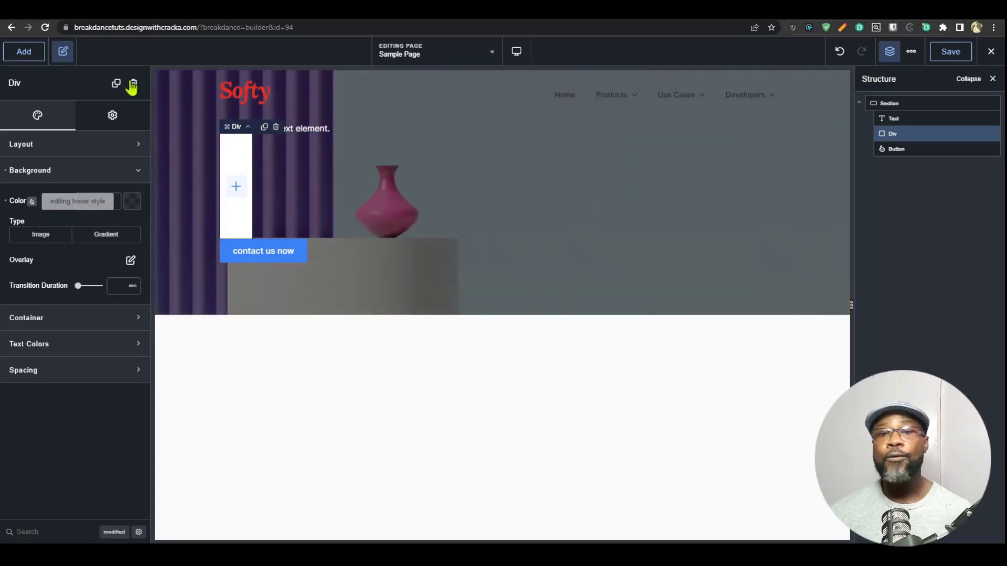
left_click(134, 204)
left_click_drag(119, 278, 137, 262)
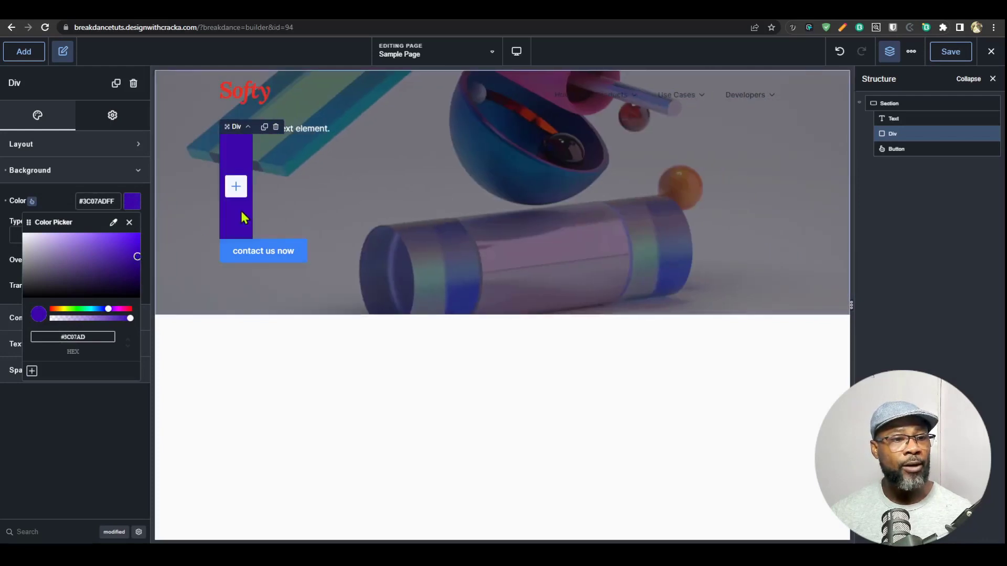
left_click(69, 205)
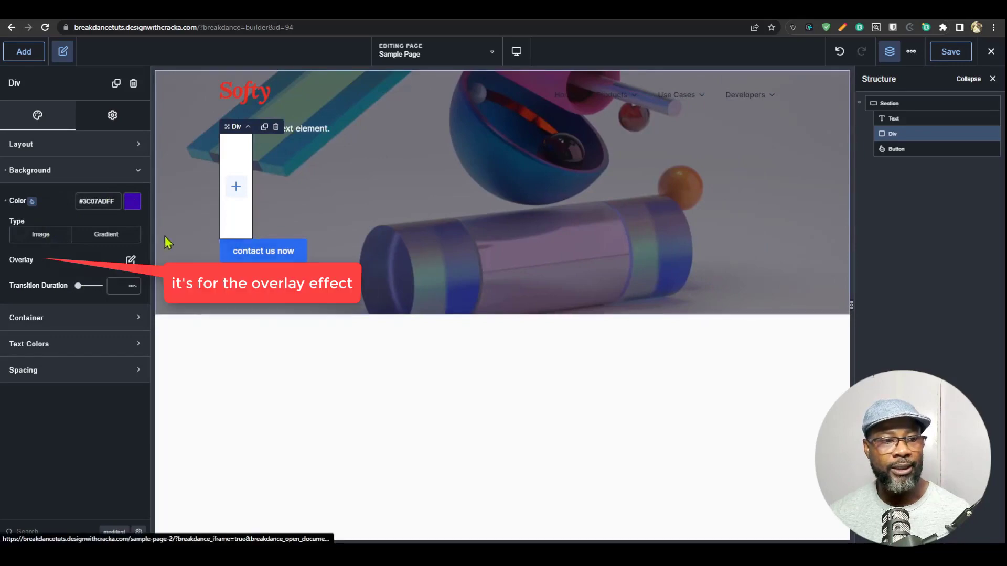
Search the div's properties for "transi", including advanced settings, and try adding a wrapper transition item with a duration.
left_click(67, 531)
type("transi")
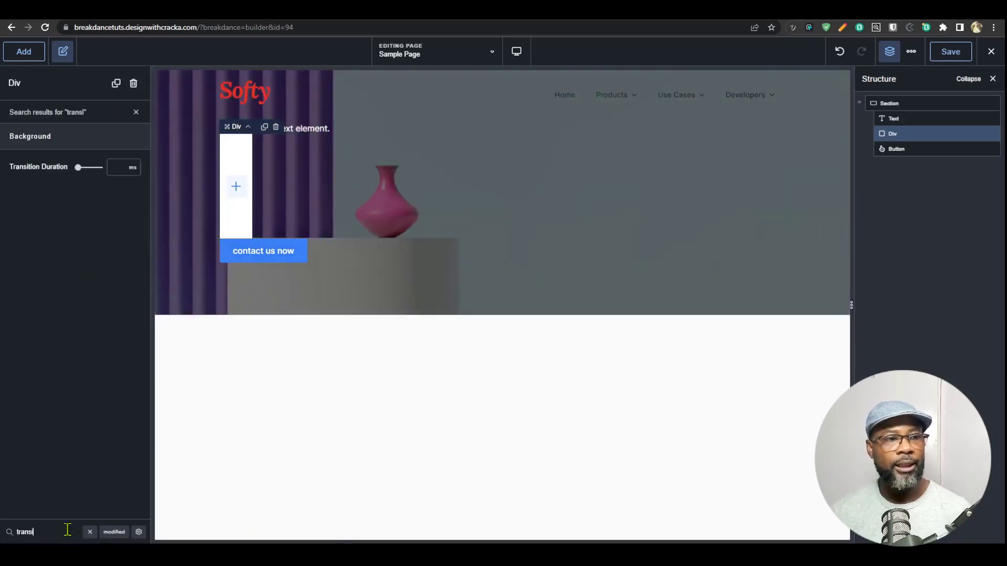
left_click(139, 533)
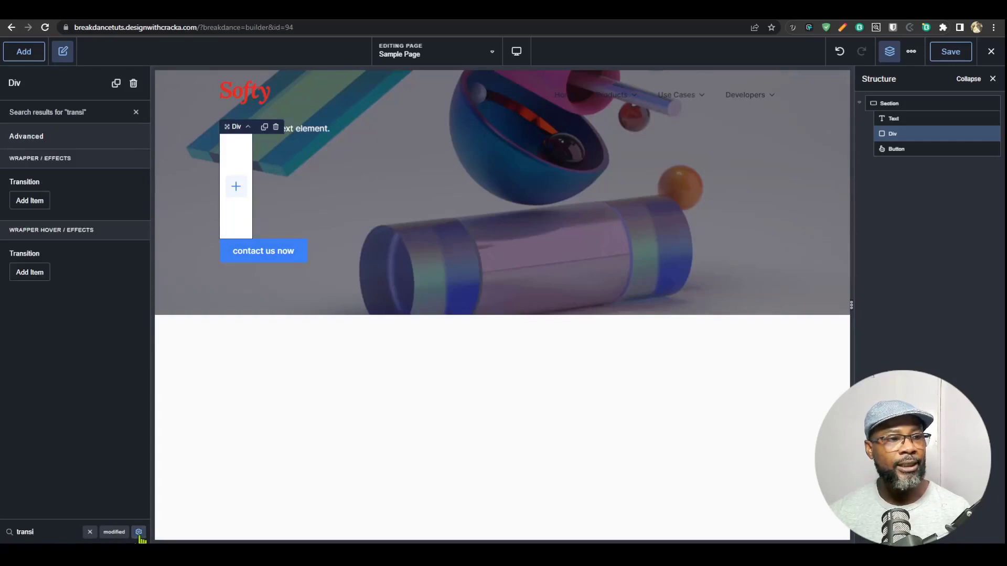
left_click(30, 201)
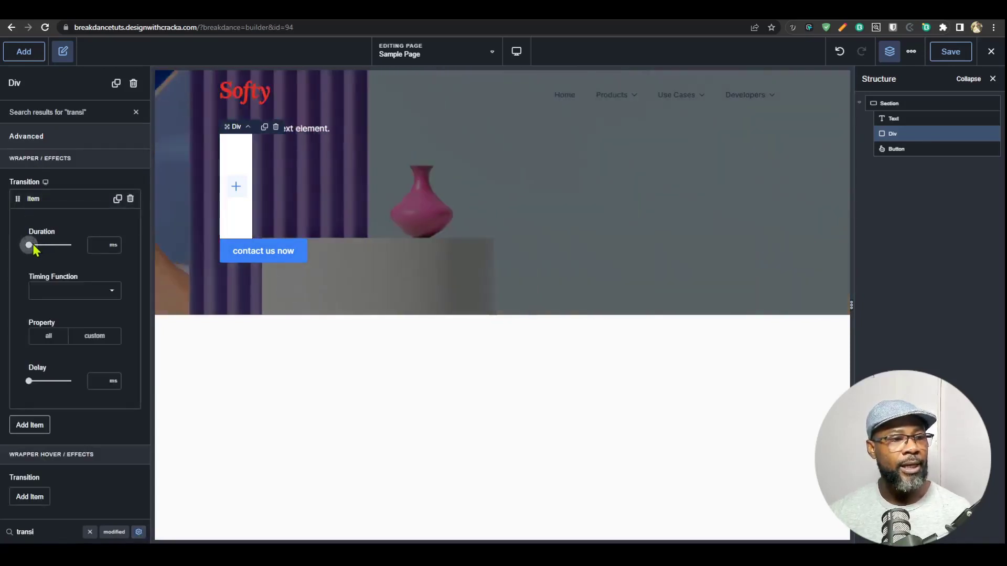
left_click_drag(29, 245, 32, 245)
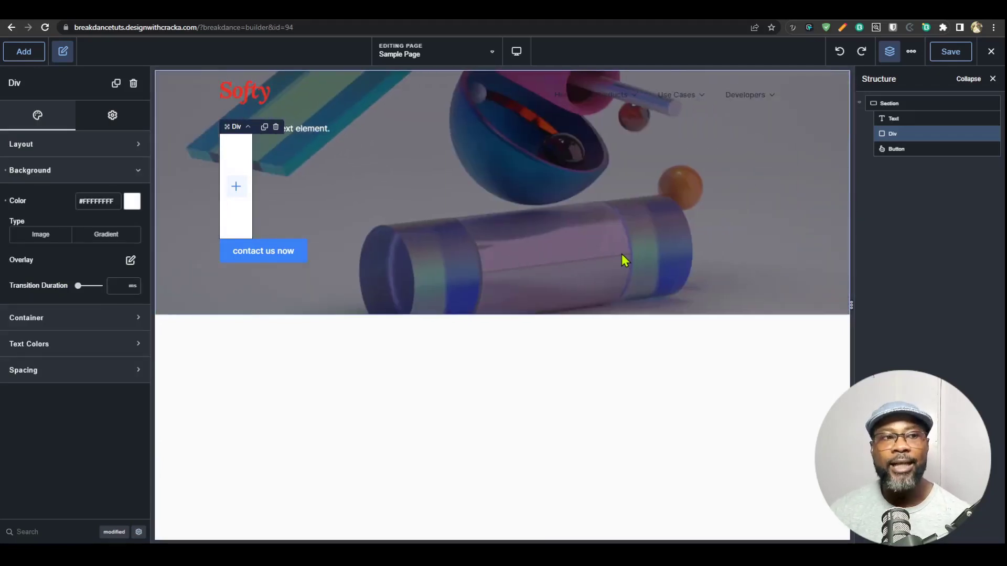
Give the text element a Slide Up entrance animation and save the page.
left_click(319, 132)
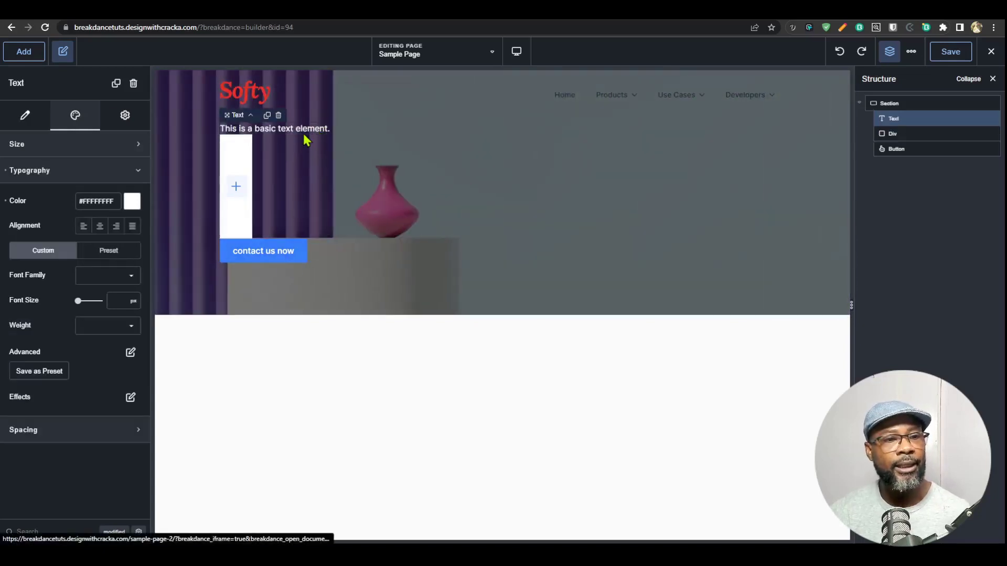
left_click(135, 124)
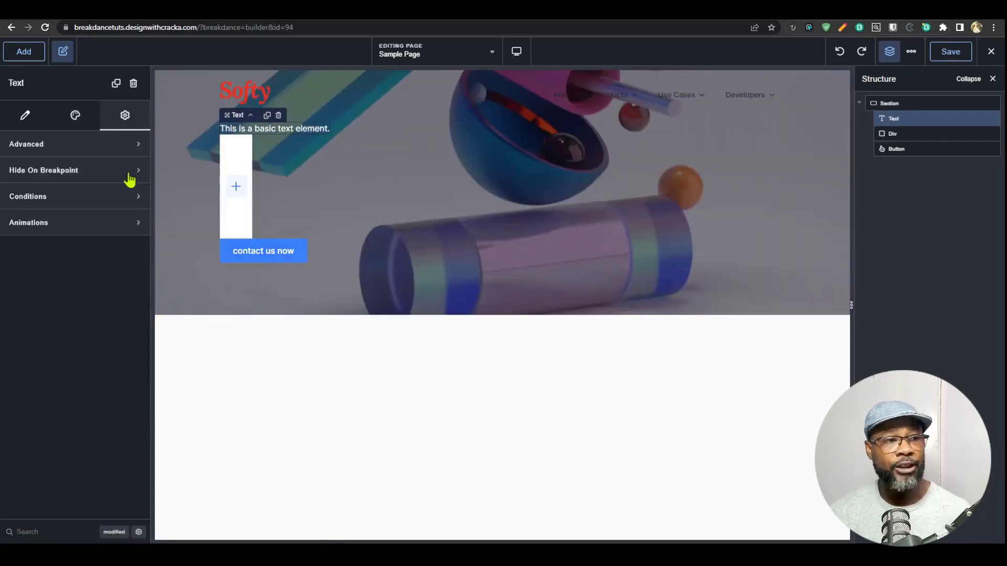
left_click(103, 226)
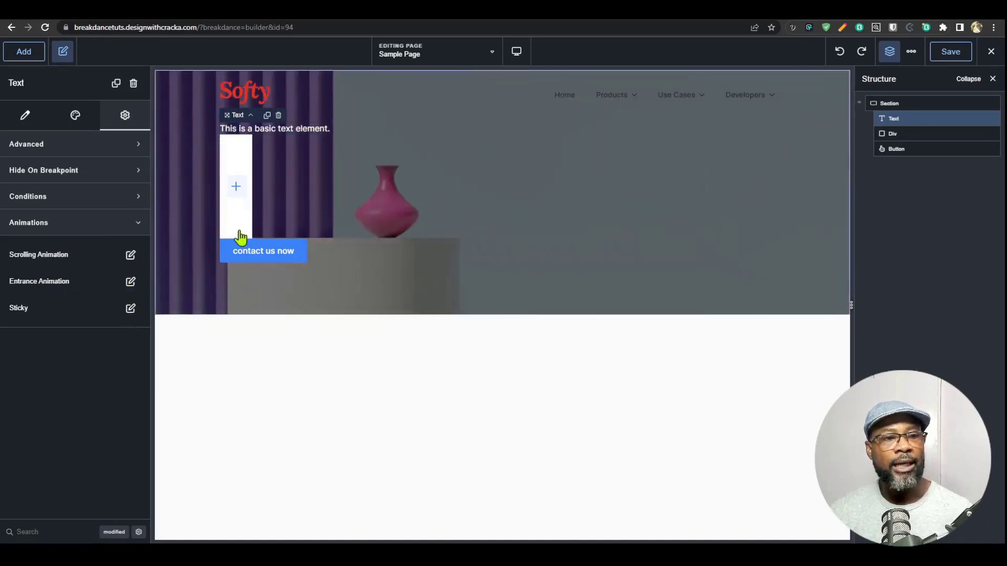
left_click(131, 283)
left_click(99, 348)
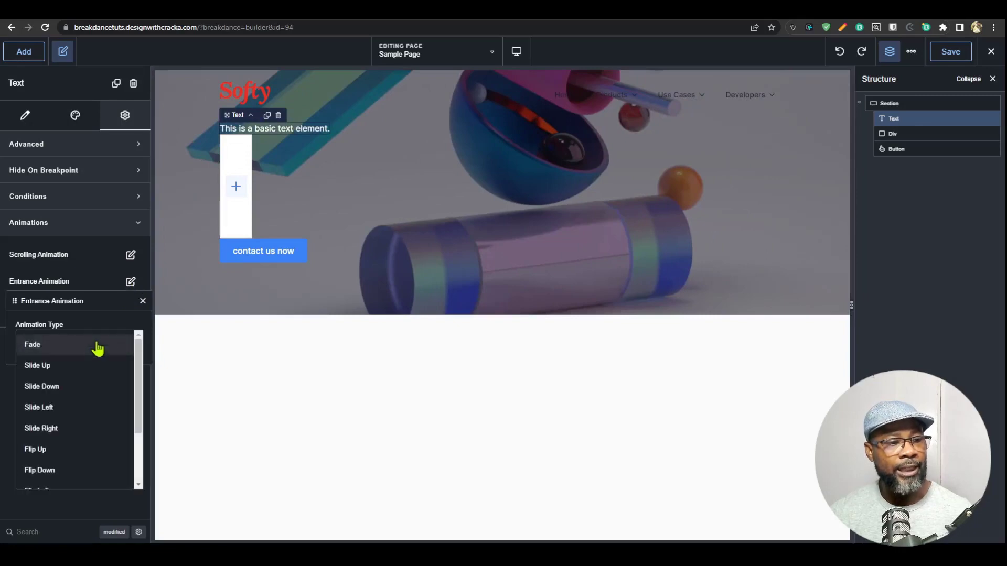
left_click(94, 365)
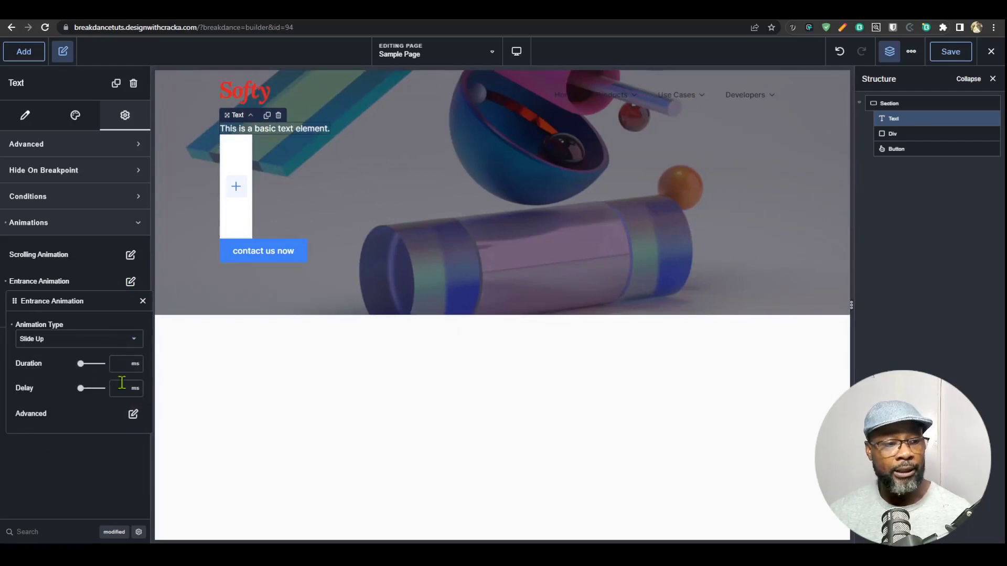
left_click(954, 51)
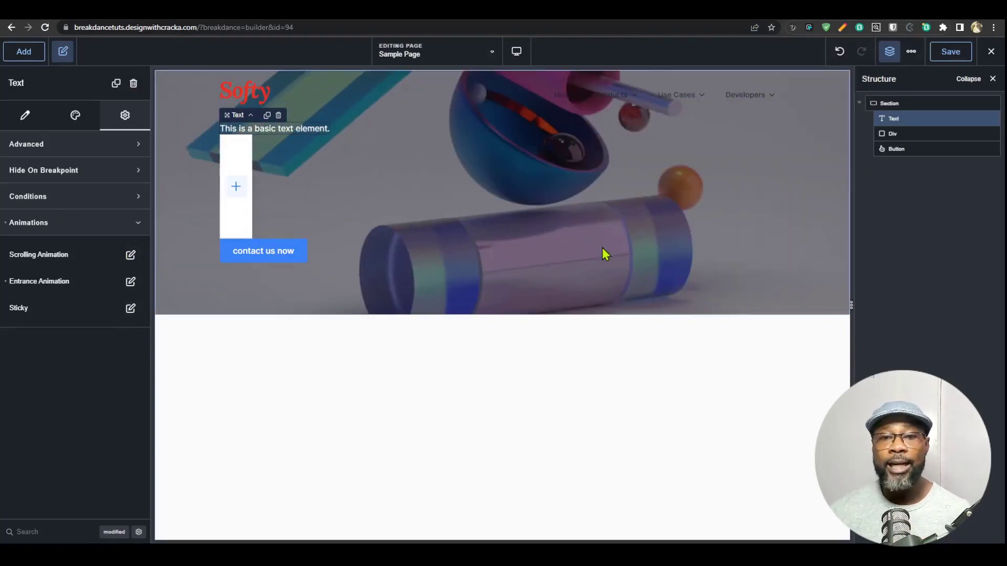
Duplicate the section four times.
left_click(897, 103)
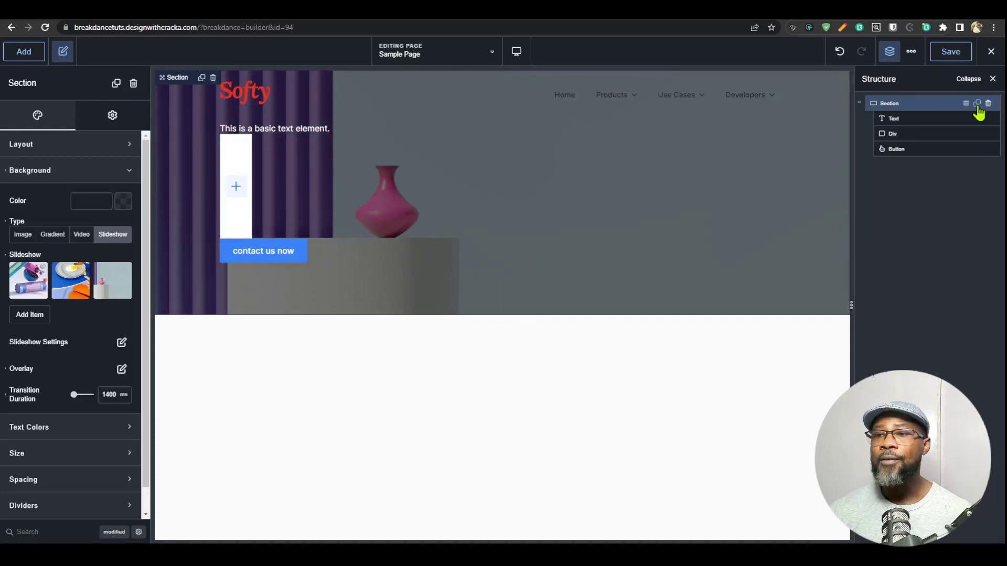
left_click(977, 104)
left_click(977, 104)
left_click(976, 103)
left_click(977, 104)
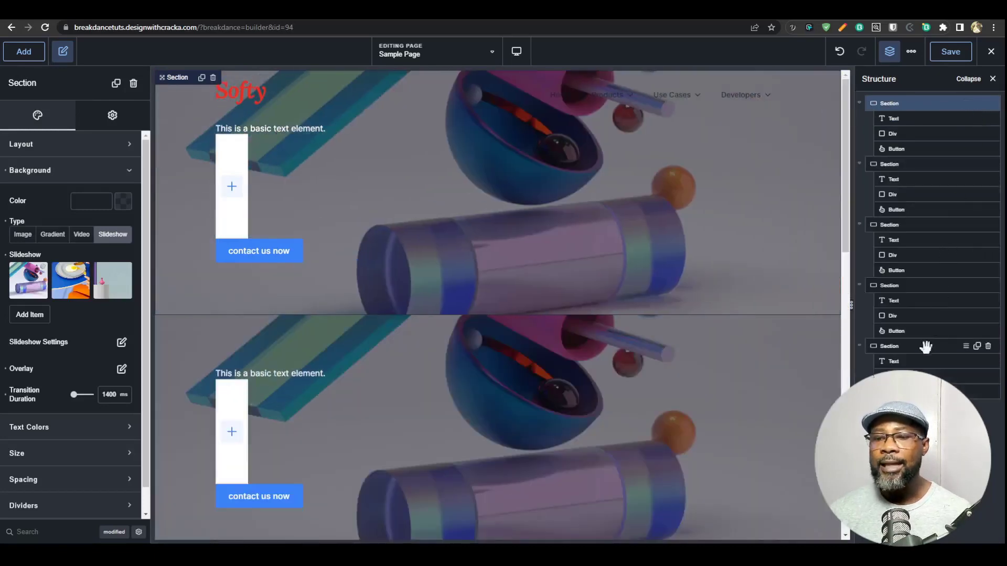
Enable the scrolling animation on the button in the last section.
left_click(923, 376)
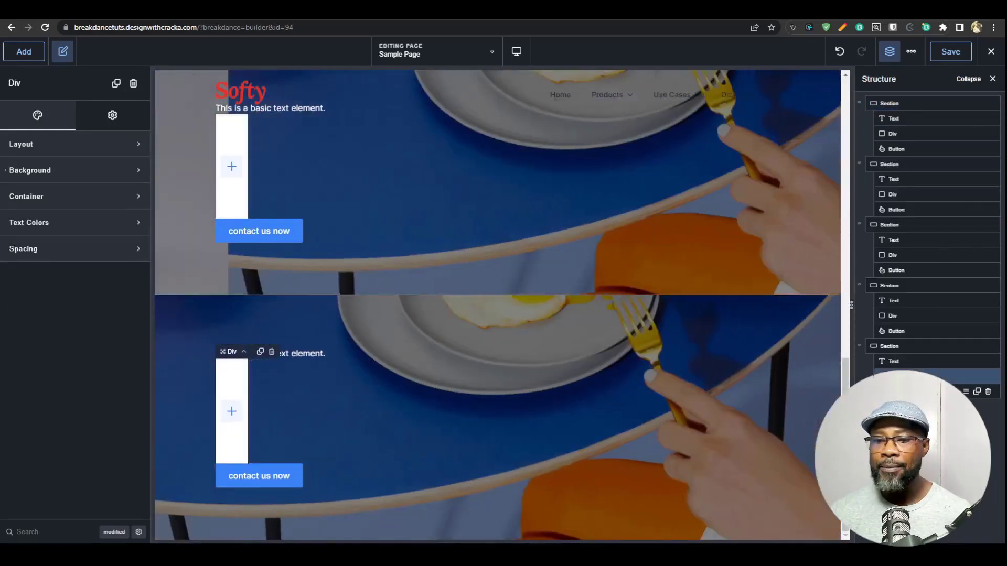
left_click(907, 392)
left_click(126, 118)
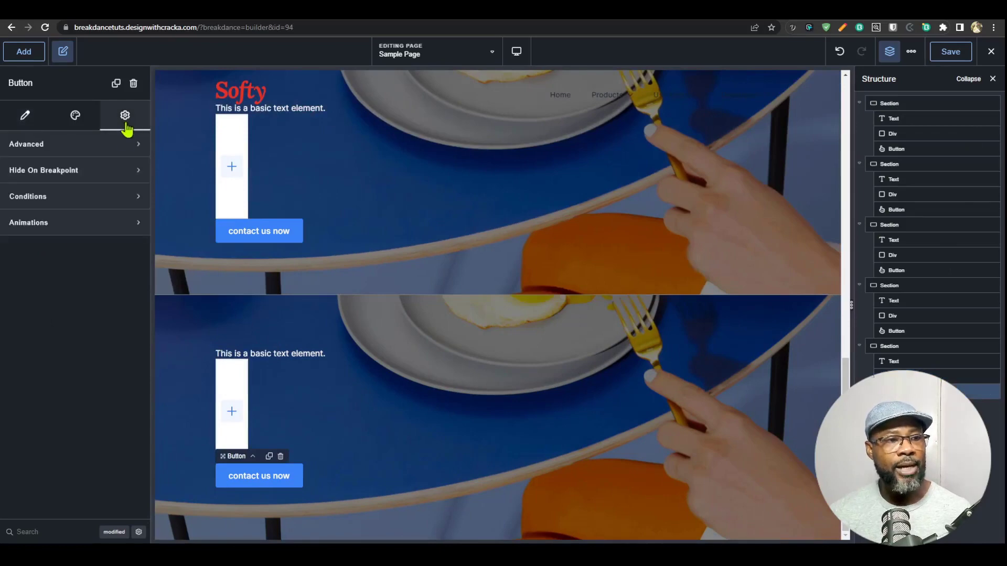
left_click(93, 227)
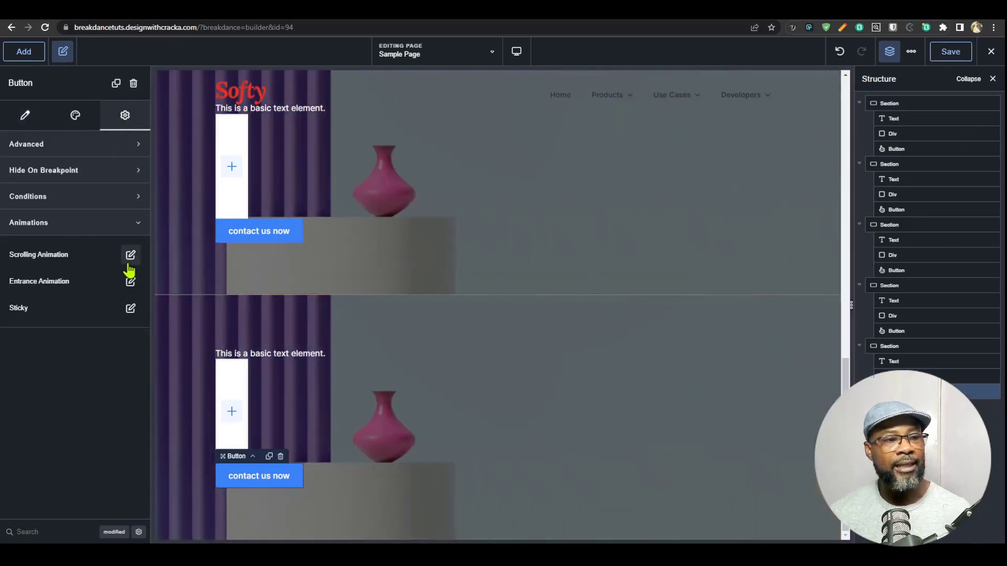
left_click(130, 255)
left_click(128, 303)
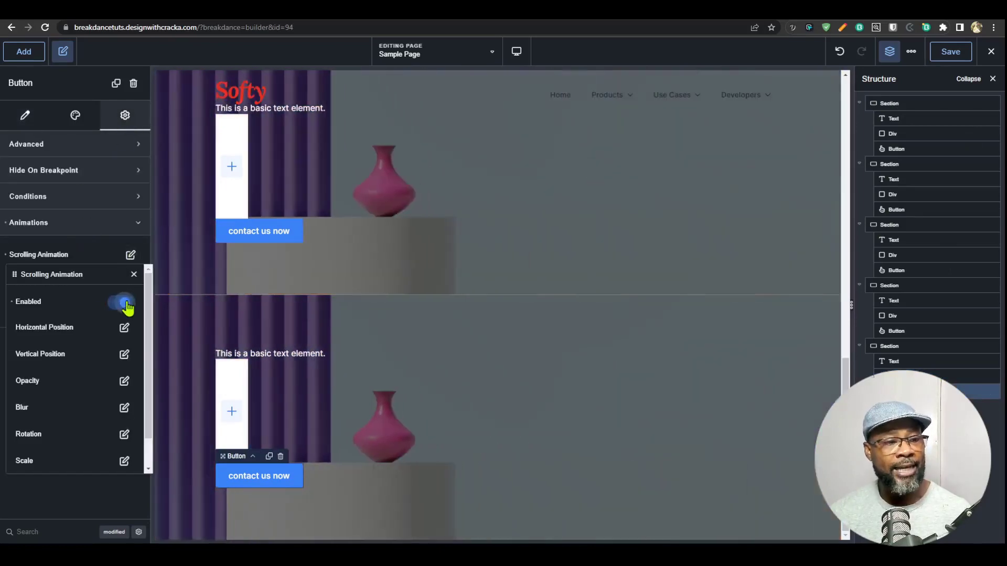
Set the scrolling animation's horizontal position to start at 110 px and end at 0 px.
left_click(125, 294)
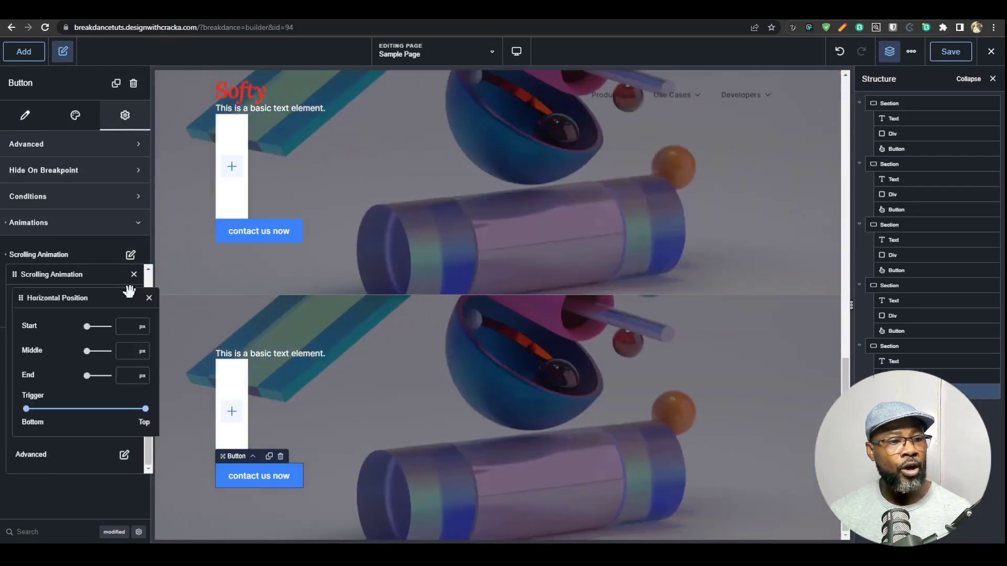
left_click_drag(87, 329, 18, 331)
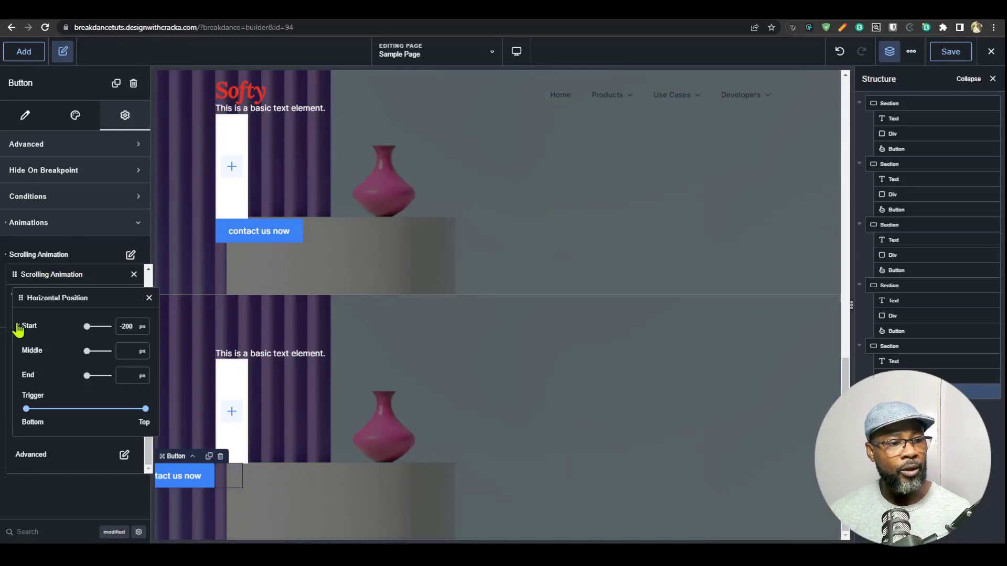
left_click_drag(86, 326, 106, 327)
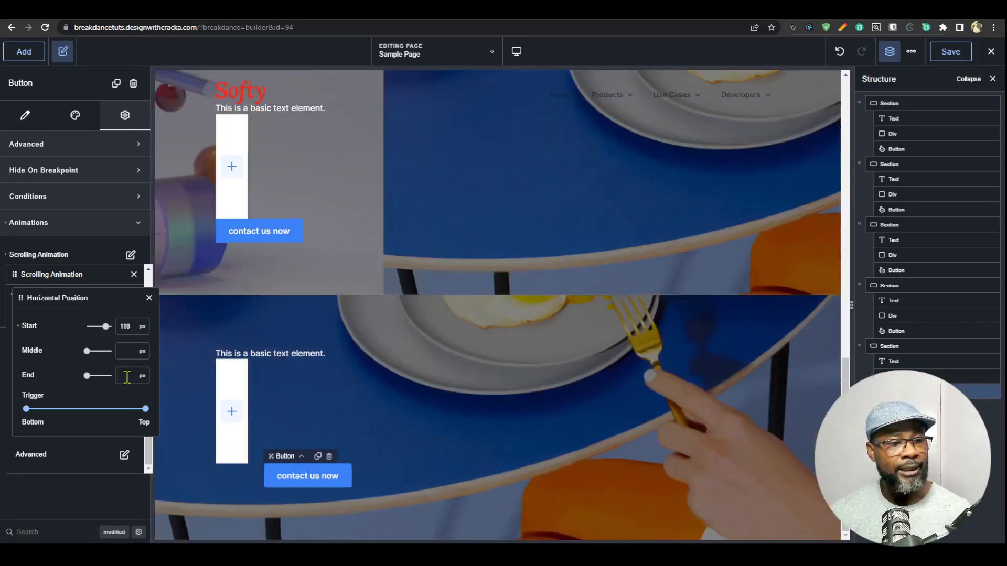
left_click(127, 376)
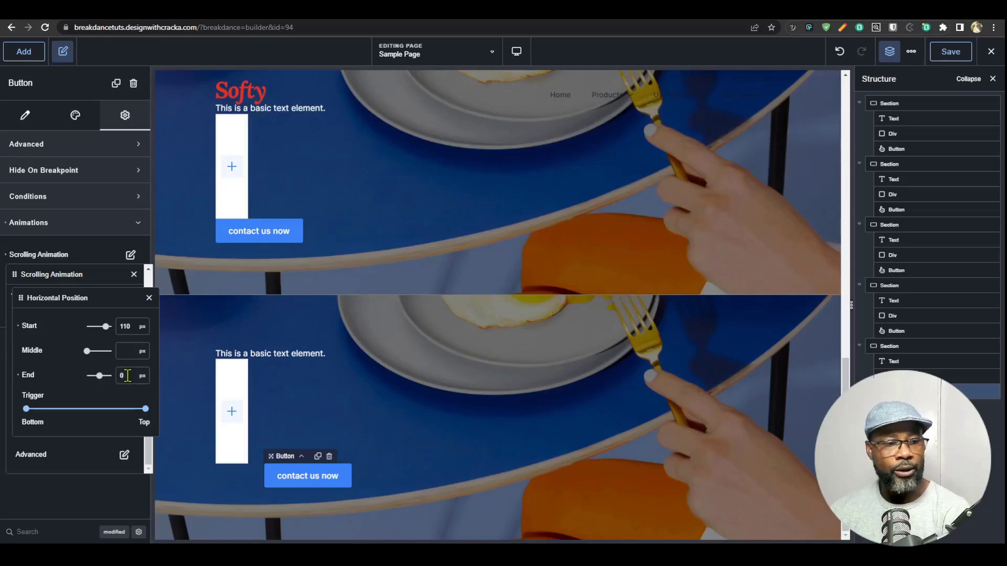
Move the last section up to third place in the page structure and save the page.
scroll(677, 297, "up", 5)
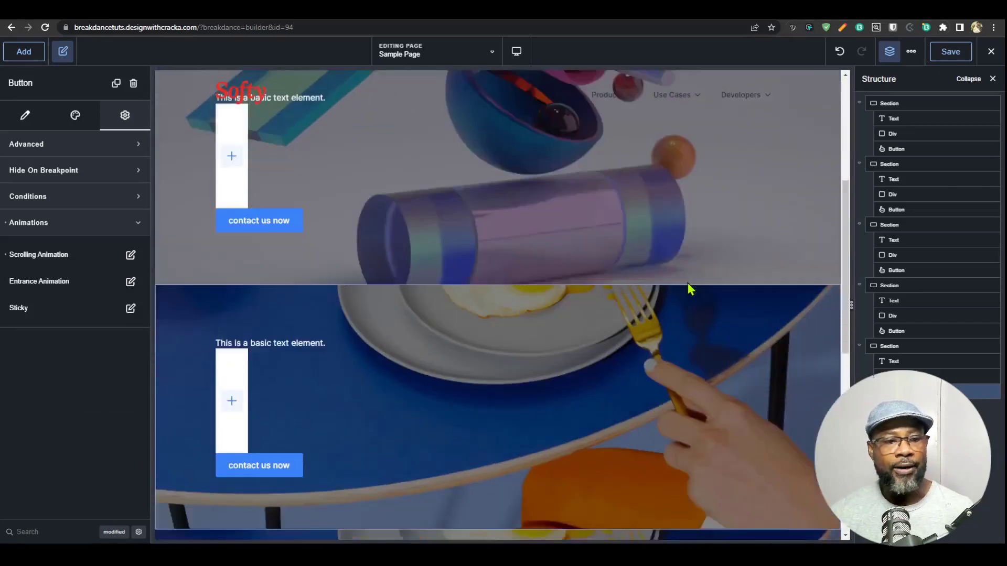
scroll(686, 292, "down", 4)
scroll(629, 307, "up", 1)
scroll(575, 319, "down", 2)
left_click_drag(880, 348, 923, 227)
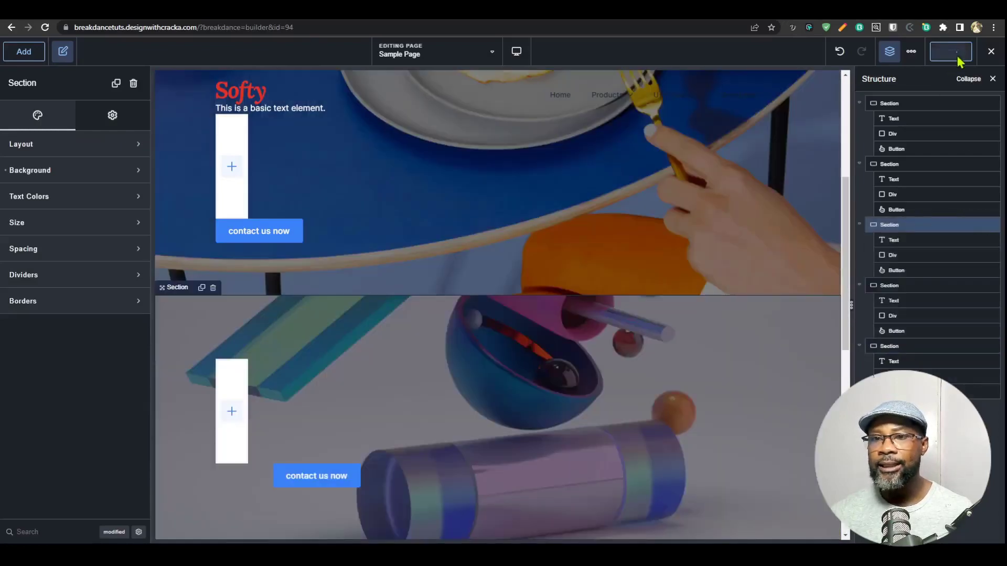
left_click(950, 51)
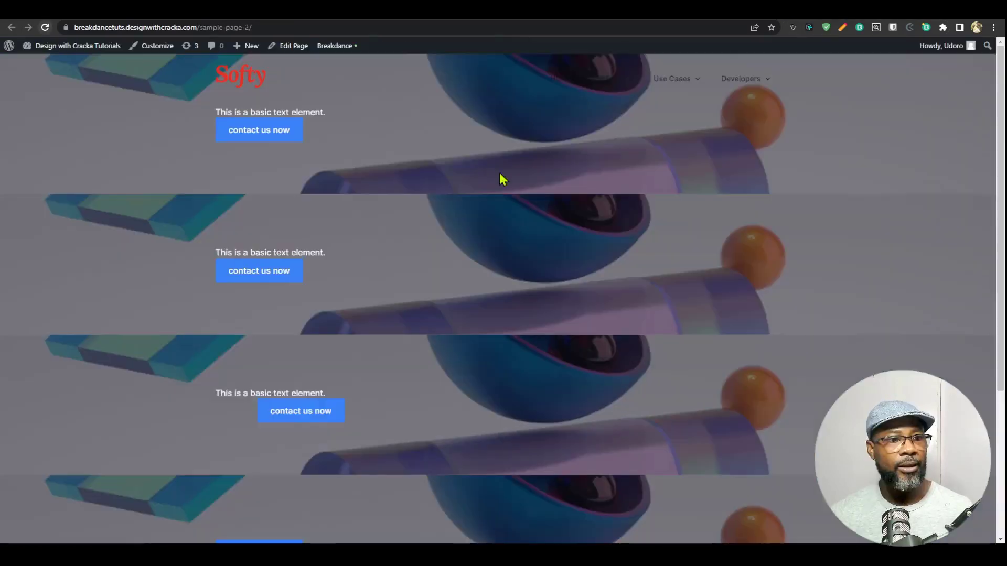
Examine how the third section's button moves horizontally while scrolling through the live page.
scroll(686, 204, "down", 2)
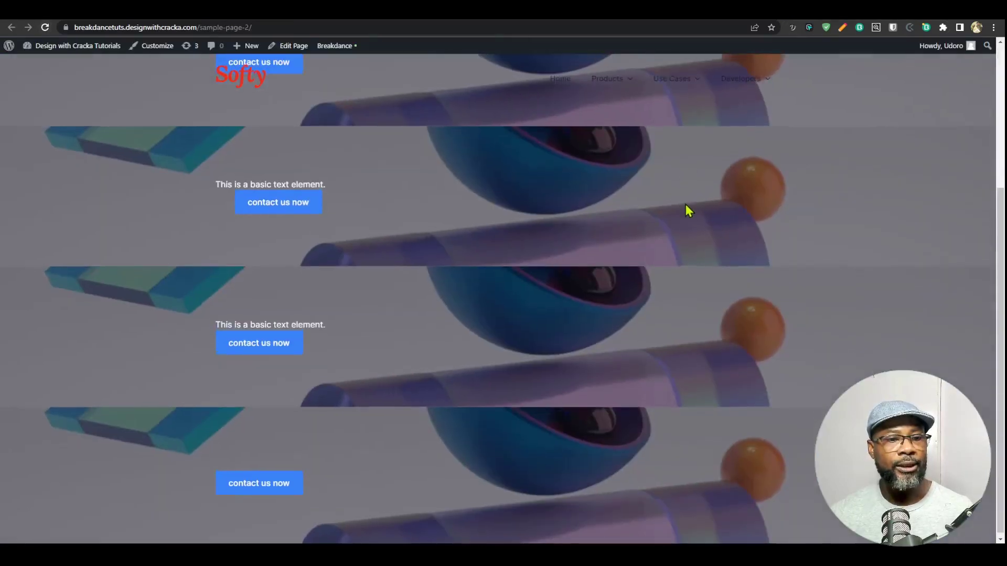
scroll(685, 206, "down", 1)
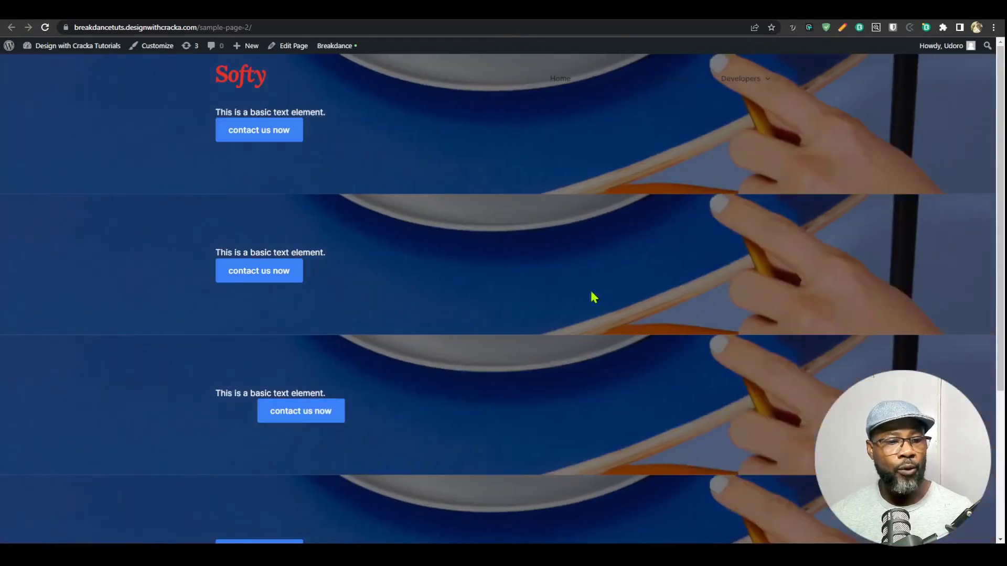
scroll(536, 367, "down", 3)
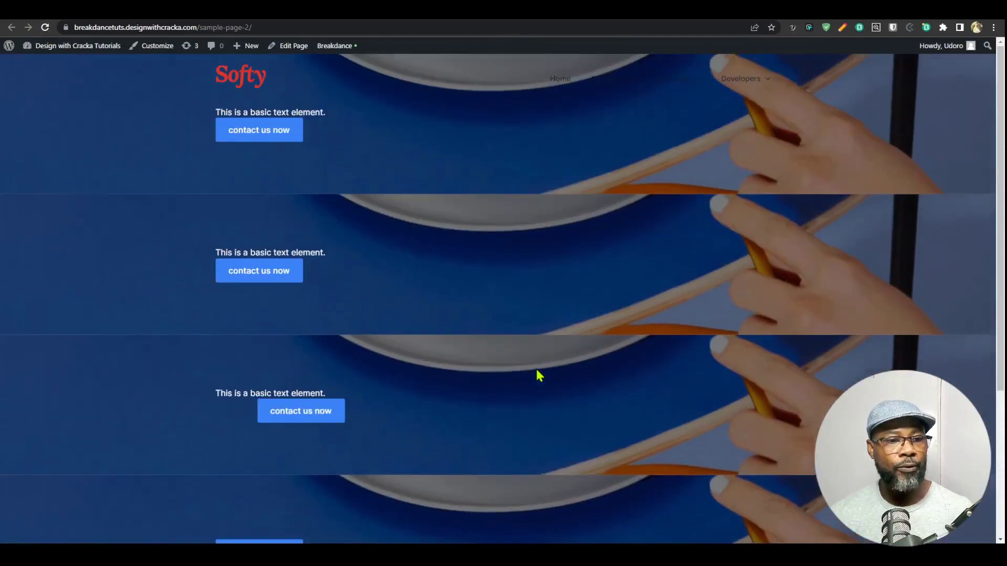
scroll(536, 369, "up", 3)
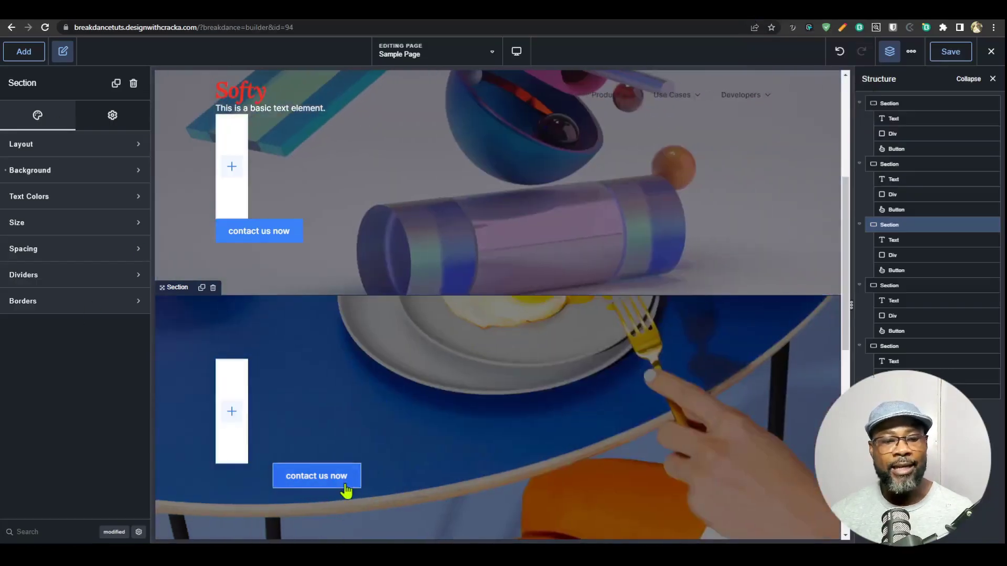
Open the scrolling animation settings of the third section's button and review the available effects.
left_click(346, 480)
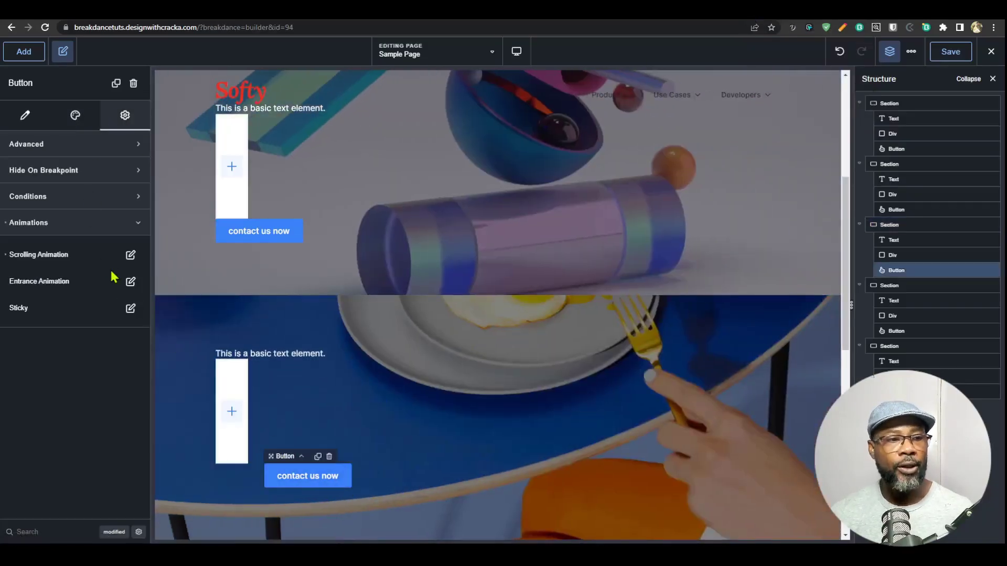
left_click(130, 256)
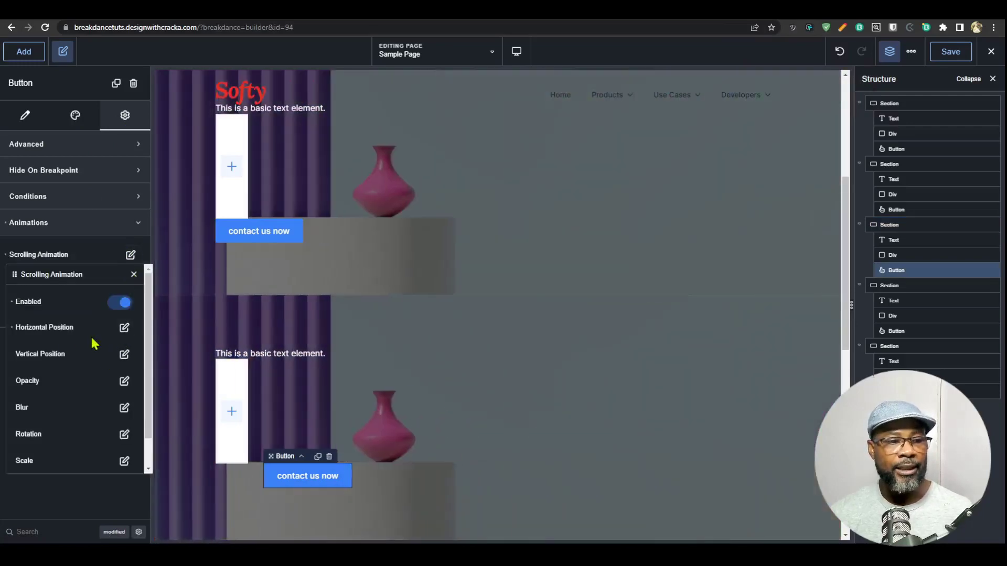
scroll(84, 427, "down", 1)
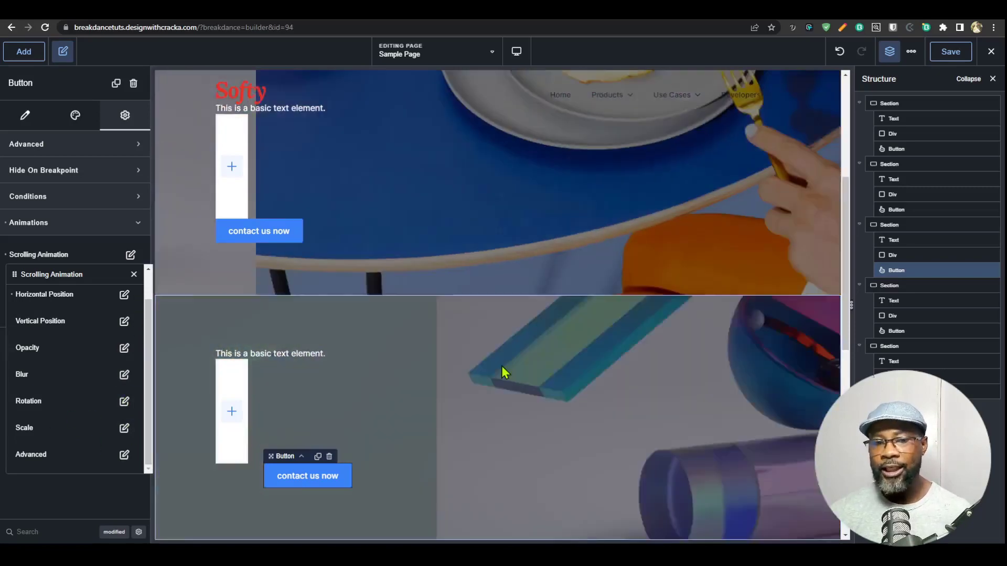
scroll(356, 346, "up", 2)
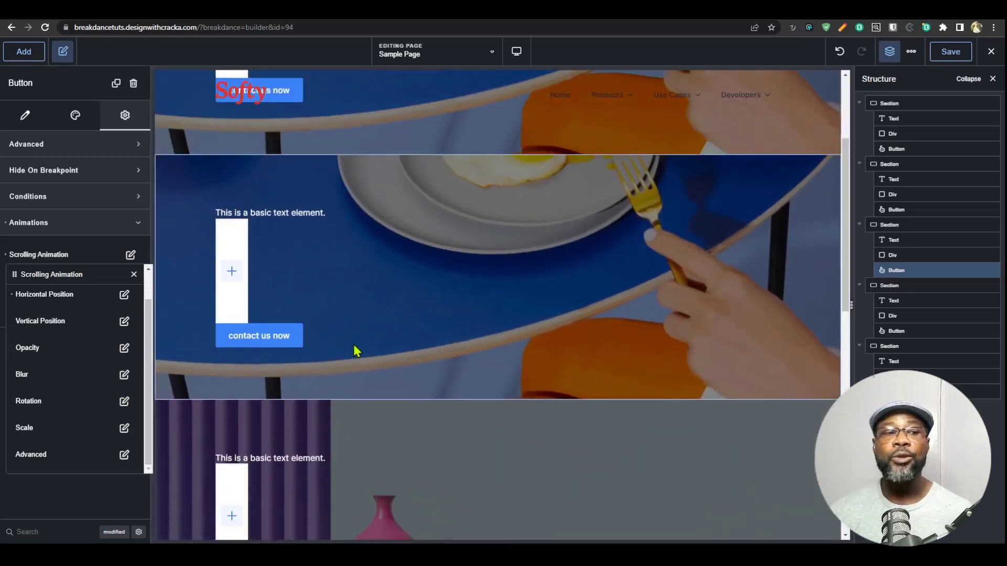
scroll(521, 257, "down", 6)
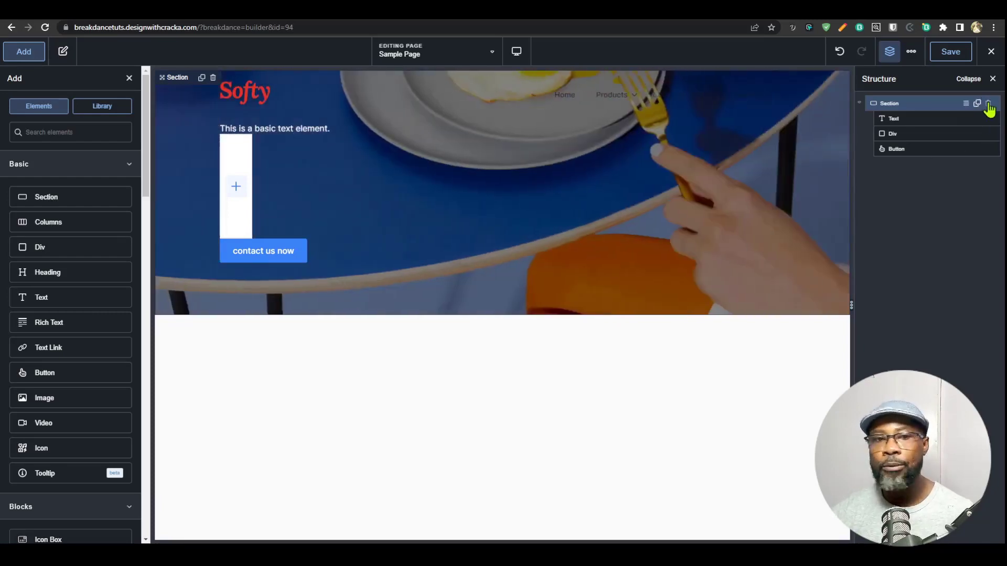
Delete the page's remaining section and open the design library to browse its list of design sets.
left_click(989, 105)
left_click(24, 51)
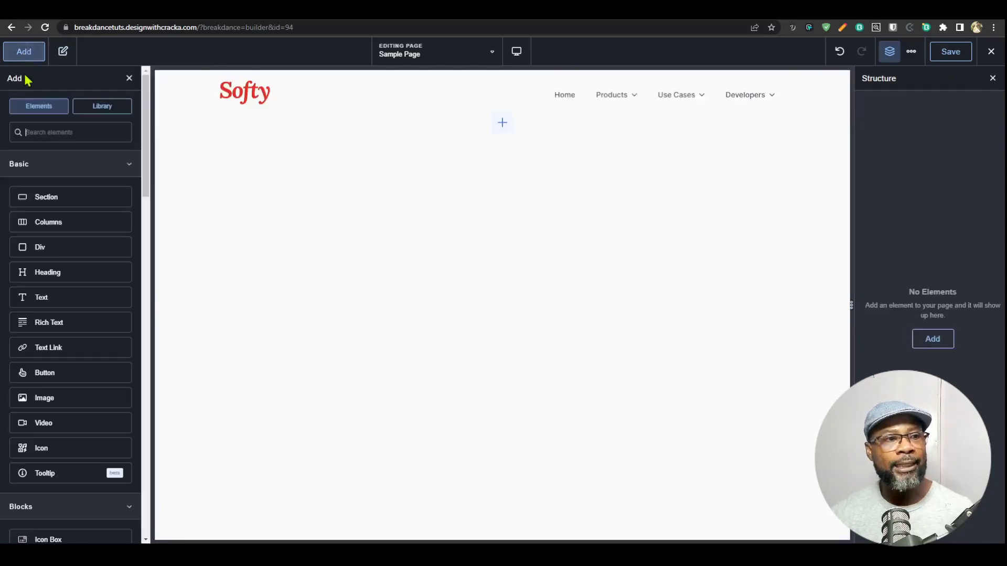
left_click(103, 107)
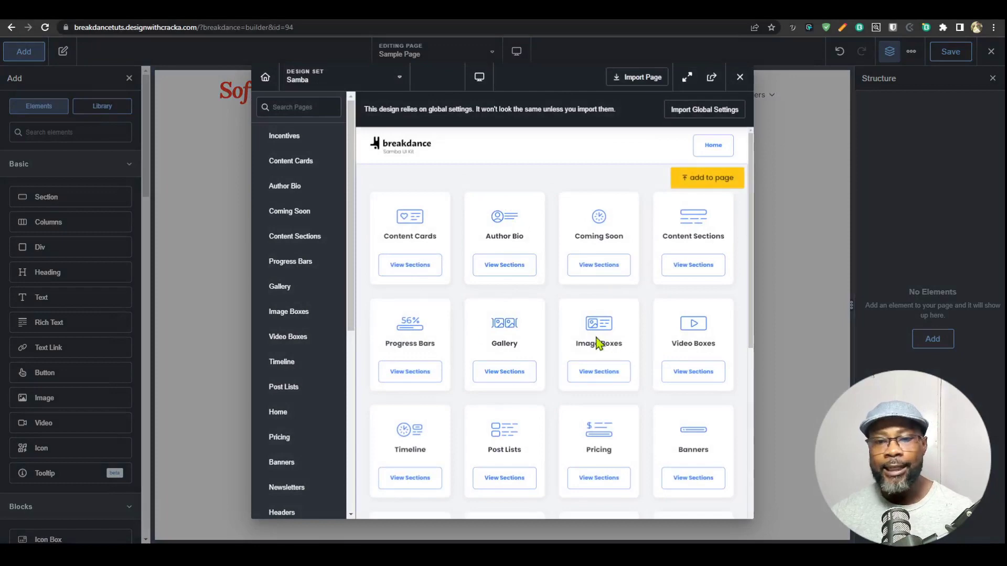
left_click(366, 82)
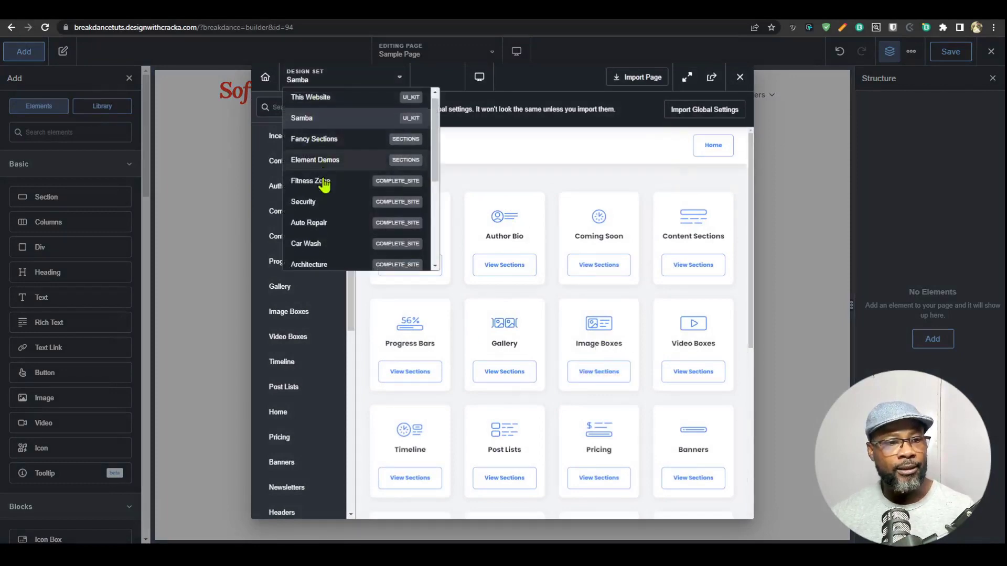
scroll(325, 220, "down", 3)
scroll(330, 244, "down", 1)
scroll(324, 199, "up", 5)
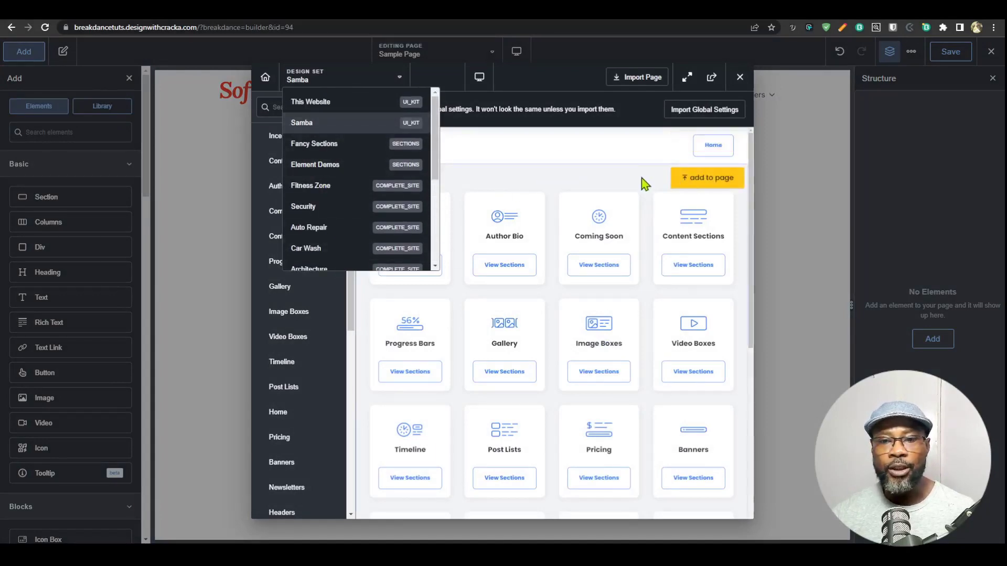
Add the Samba set's grid of category cards to the page, and delete that section again.
left_click(702, 179)
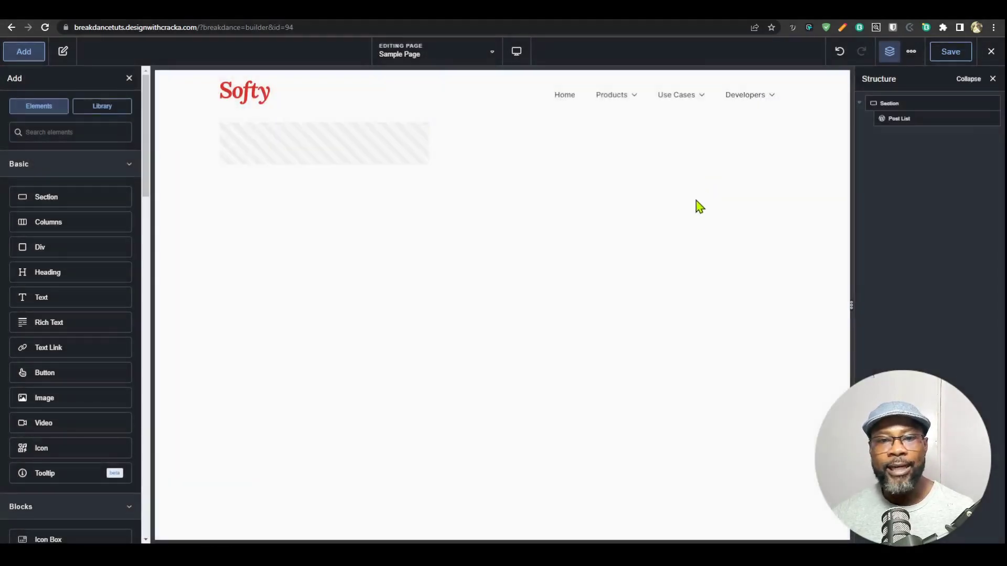
scroll(568, 398, "down", 6)
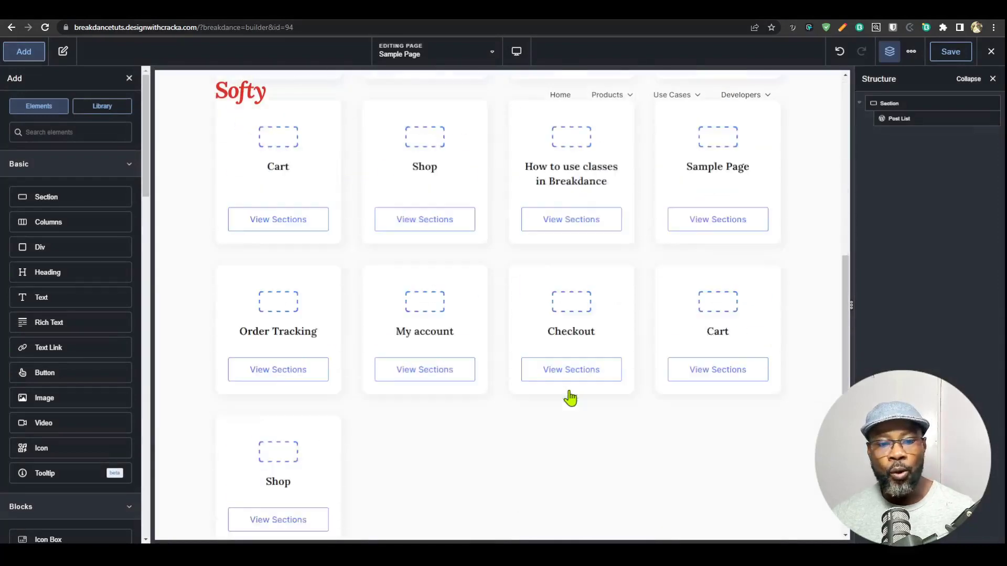
scroll(603, 353, "up", 6)
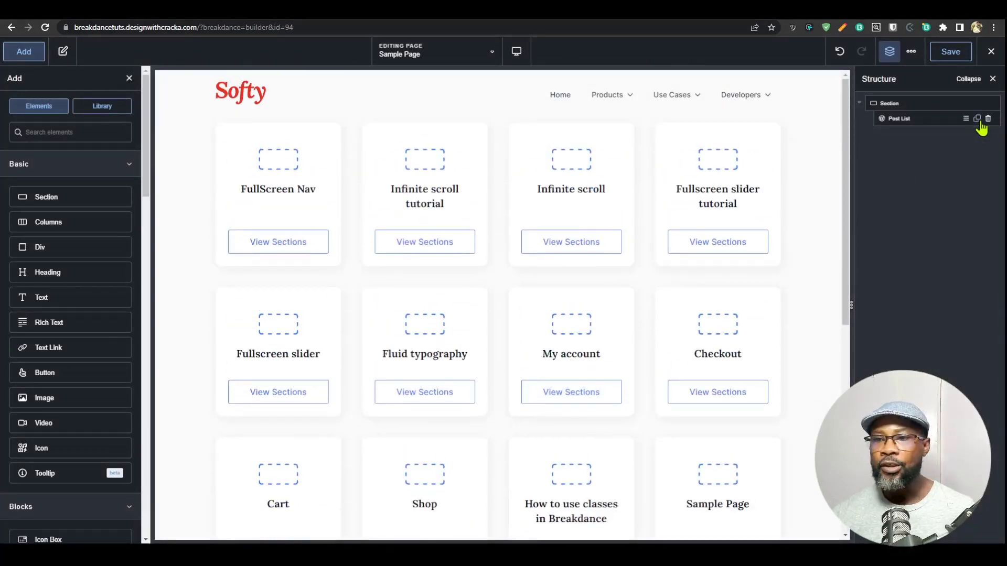
left_click(991, 103)
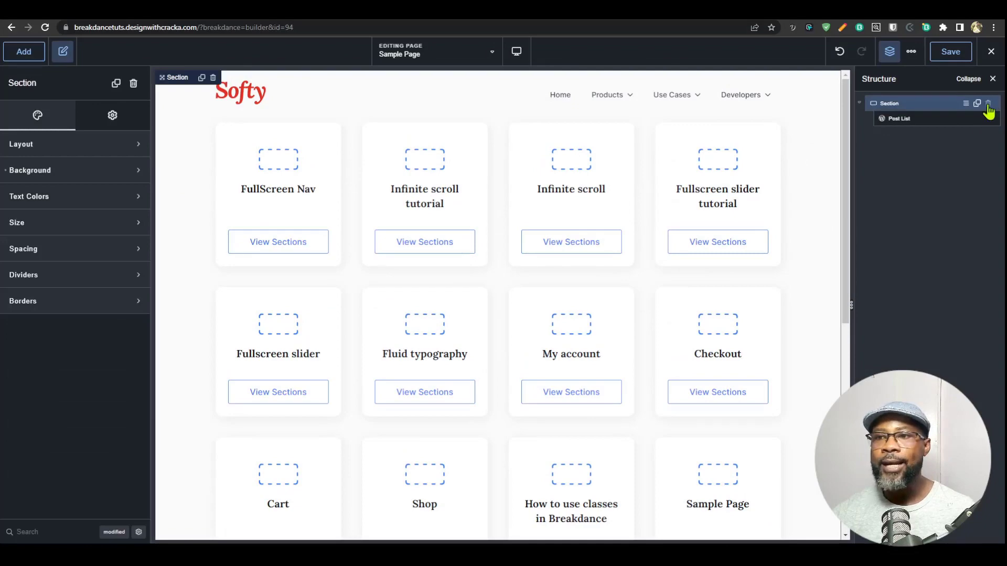
left_click(988, 103)
Open the Content Cards page of the Samba design set in the library and look through its sections.
left_click(24, 51)
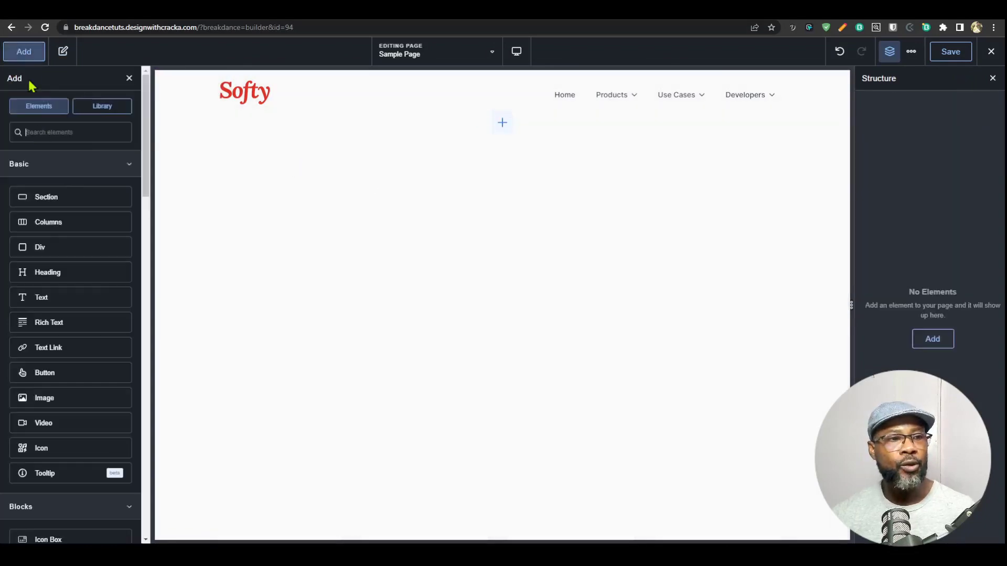
left_click(104, 108)
left_click(296, 164)
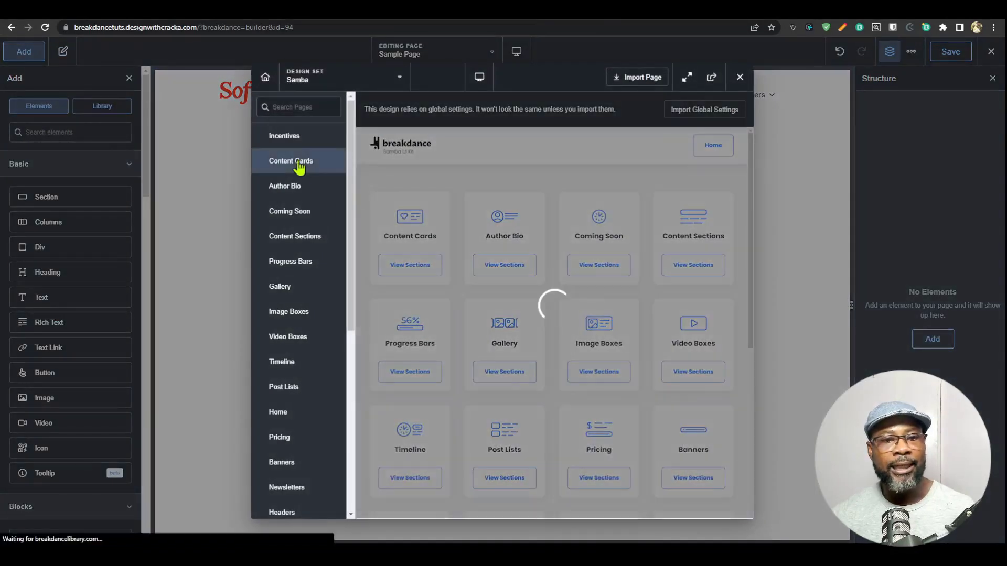
scroll(577, 310, "down", 2)
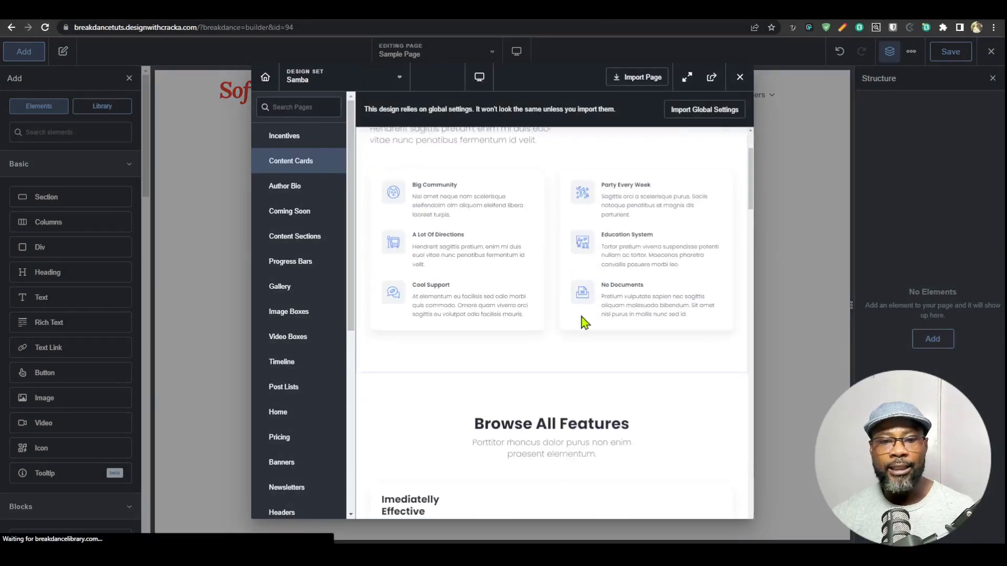
scroll(587, 322, "down", 8)
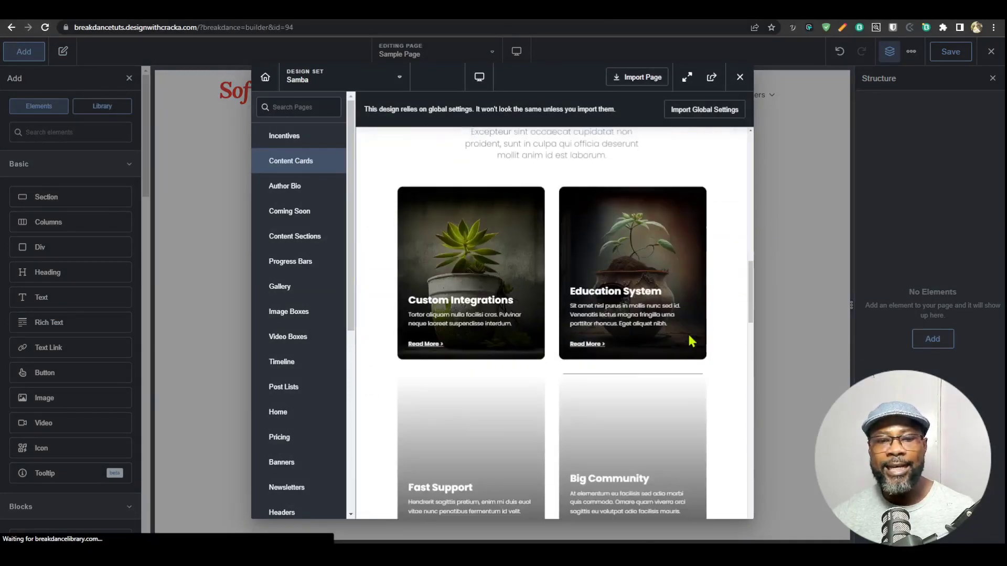
scroll(668, 326, "up", 15)
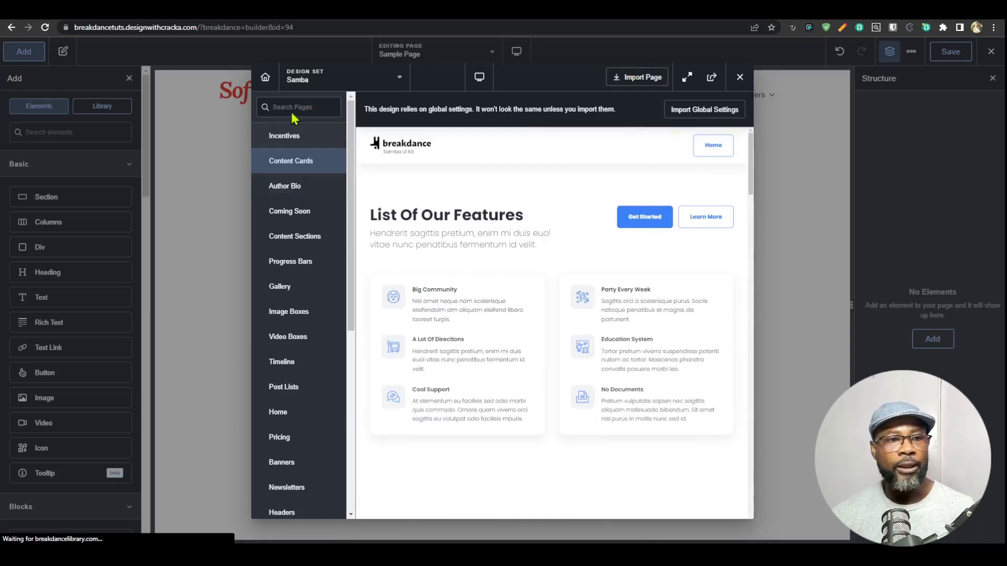
Look through the available design sets and switch the library to the Fitness Zone complete site.
left_click(338, 80)
scroll(350, 210, "down", 3)
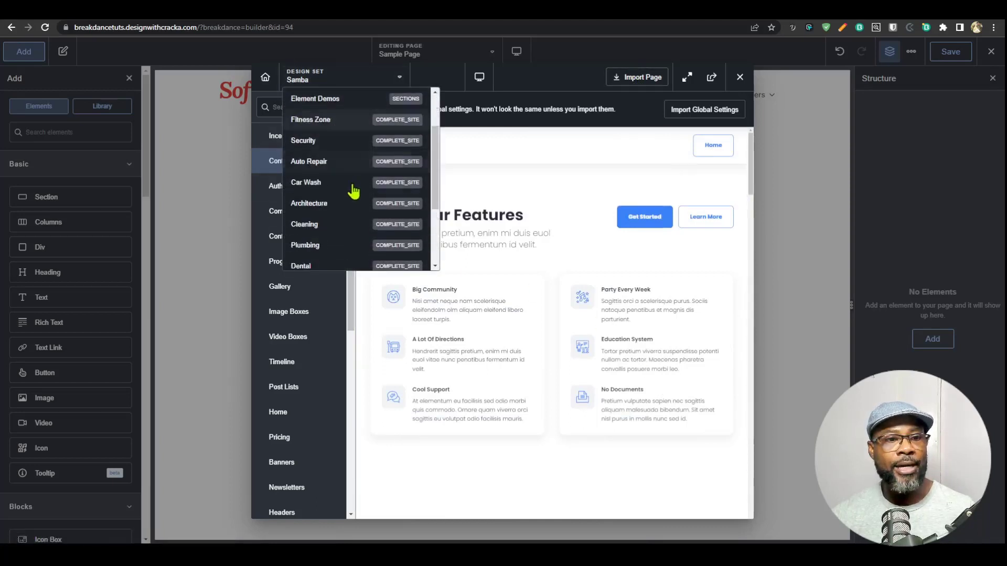
scroll(349, 216, "up", 3)
scroll(344, 210, "down", 4)
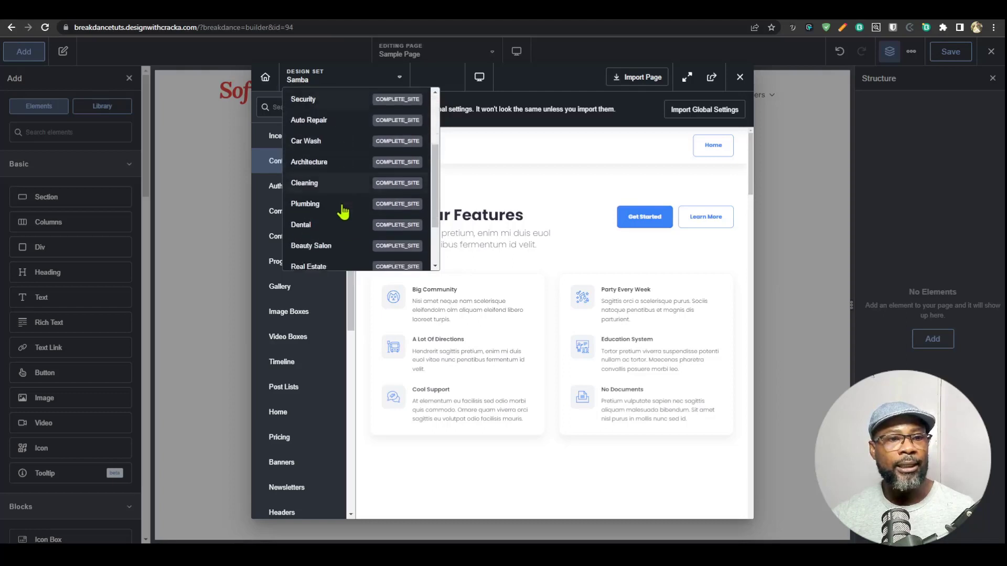
scroll(343, 213, "up", 5)
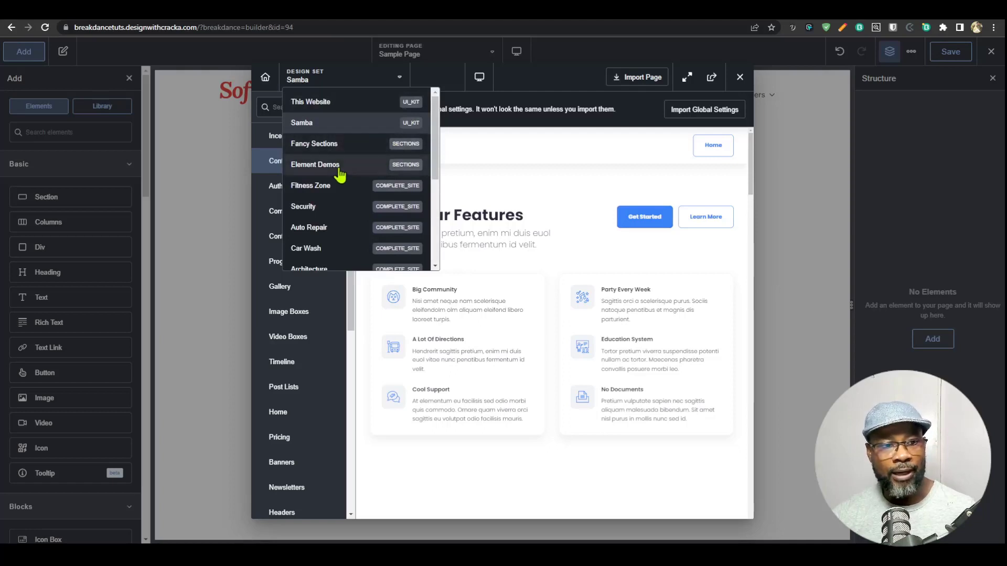
scroll(338, 173, "down", 1)
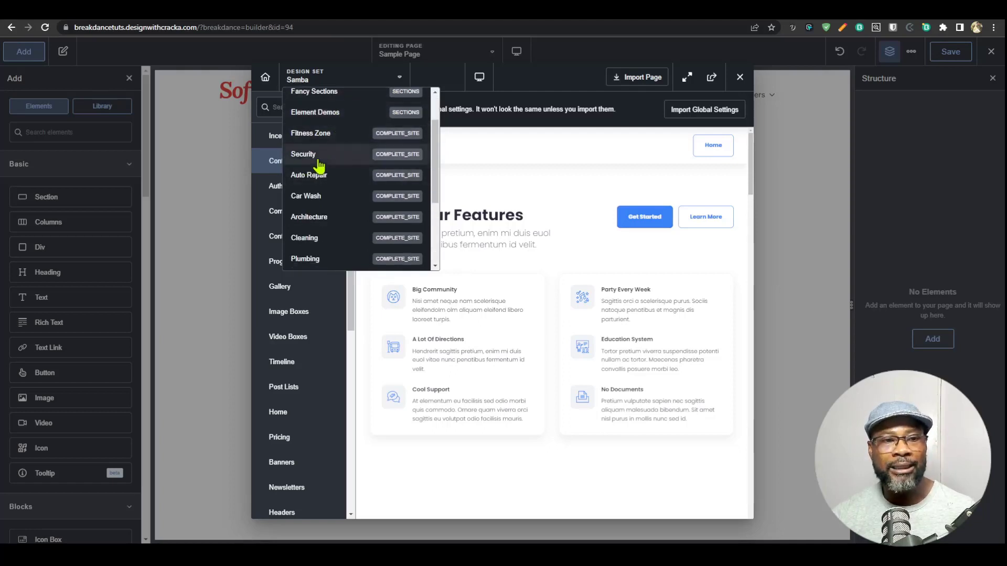
left_click(339, 138)
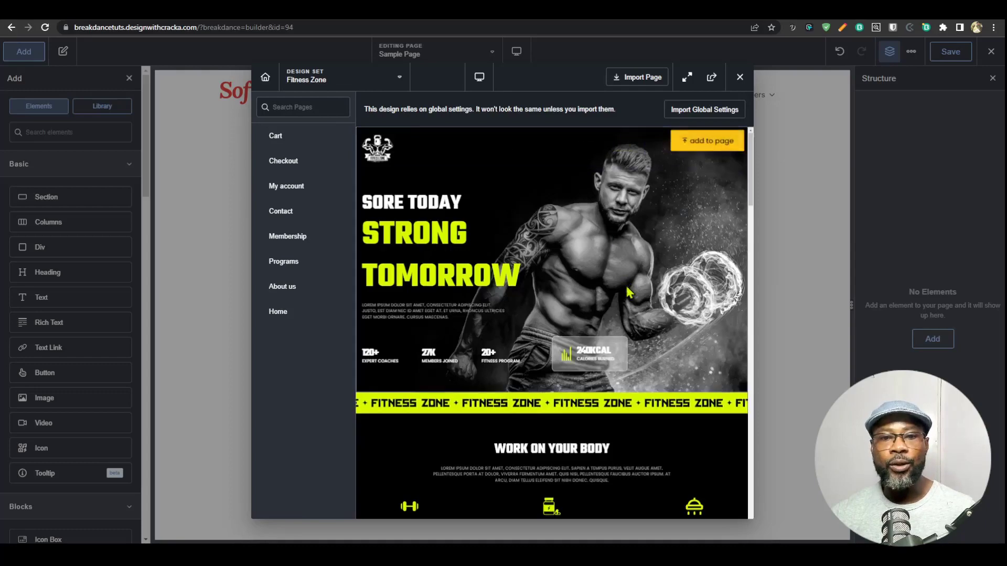
Preview the Fitness Zone home page in the library and import the whole page.
scroll(629, 294, "down", 10)
scroll(637, 303, "up", 3)
scroll(643, 294, "up", 10)
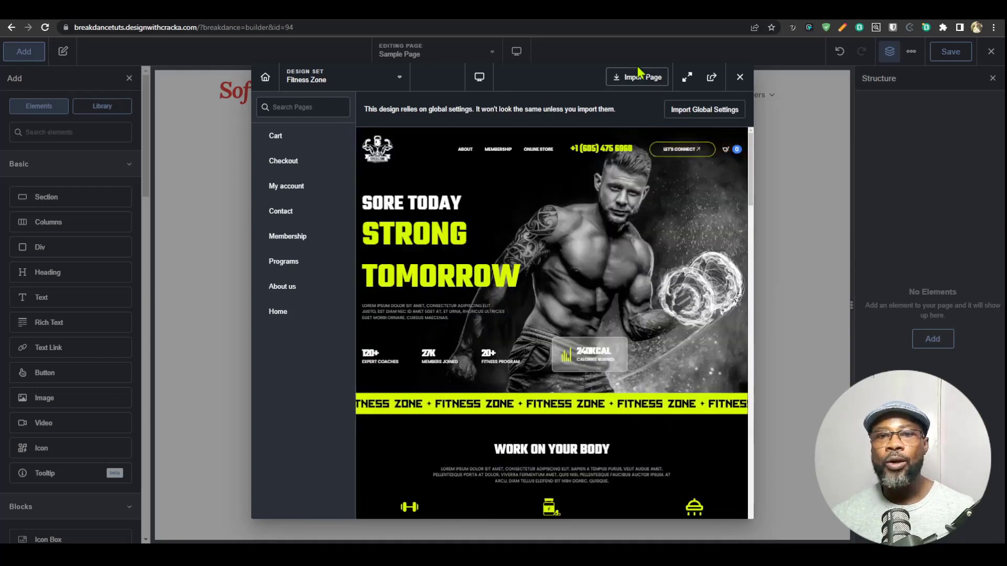
scroll(675, 222, "down", 5)
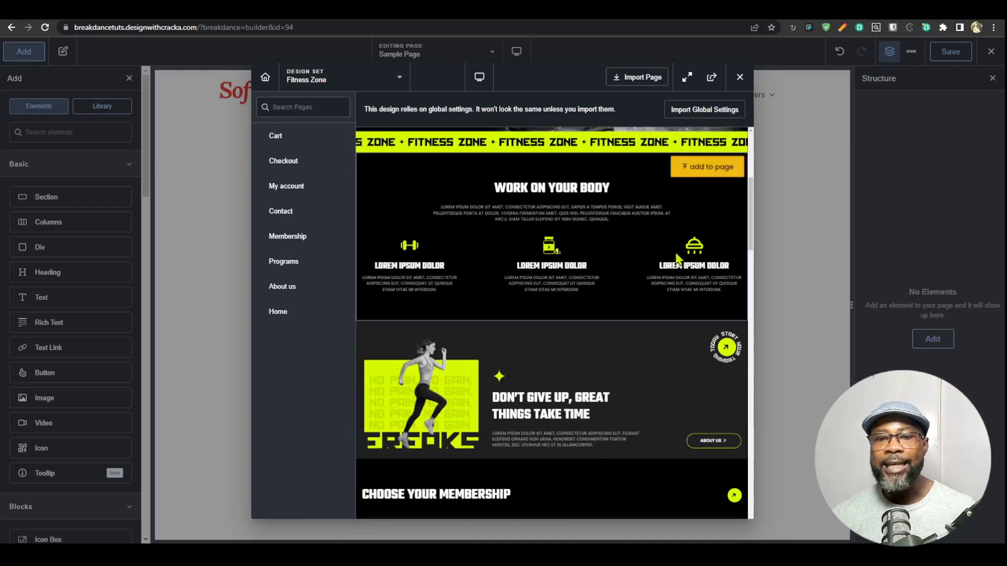
scroll(690, 251, "down", 3)
scroll(703, 199, "up", 10)
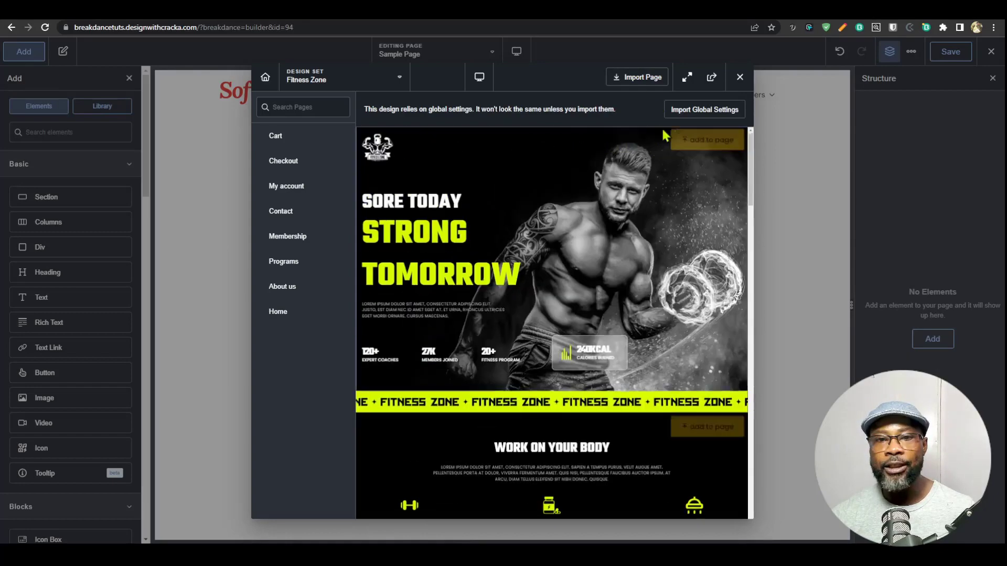
left_click(655, 93)
Review the imported Fitness Zone layout in the builder and delete all of its elements from the page.
scroll(659, 292, "down", 10)
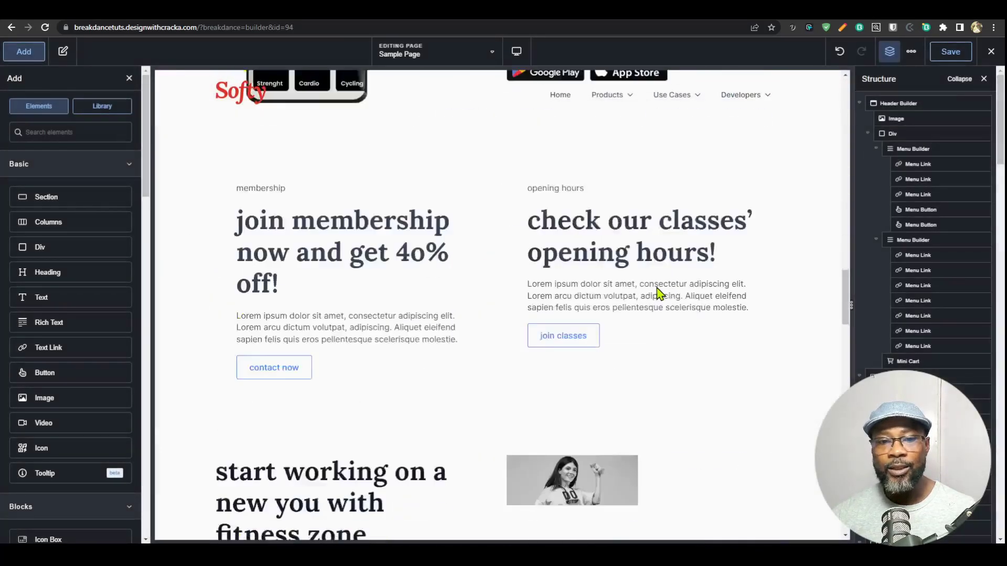
scroll(692, 373, "up", 4)
scroll(731, 341, "up", 15)
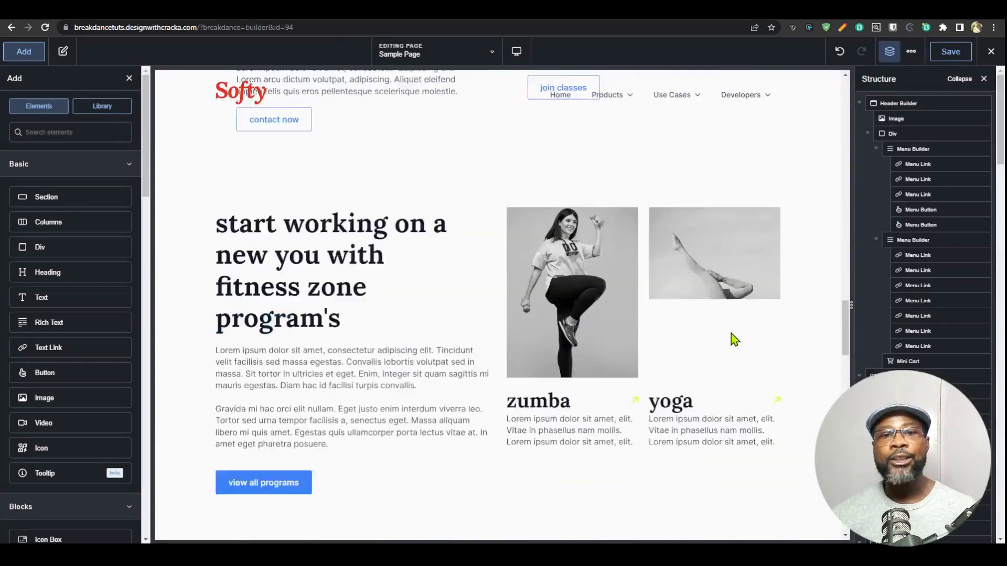
scroll(731, 336, "up", 10)
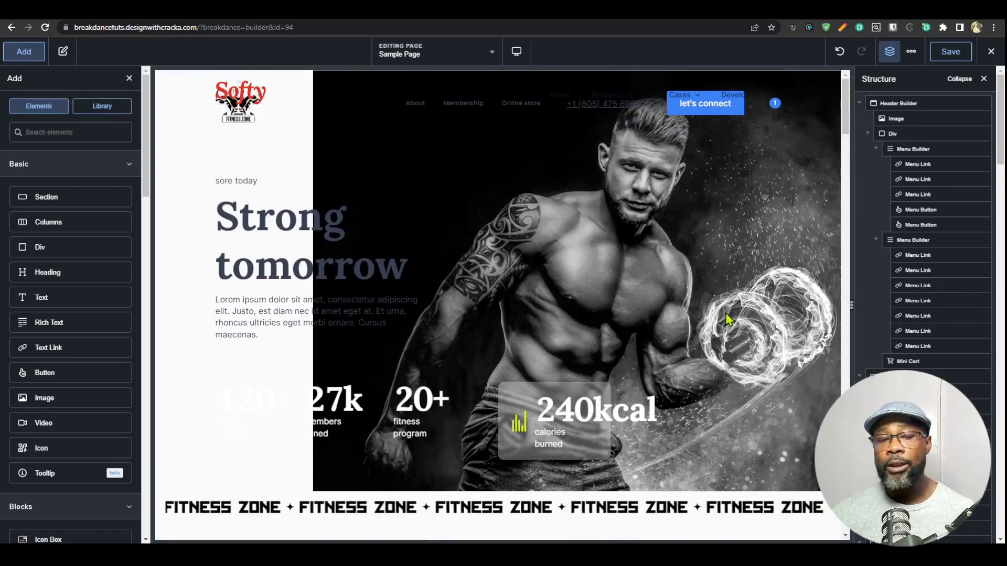
scroll(649, 288, "down", 10)
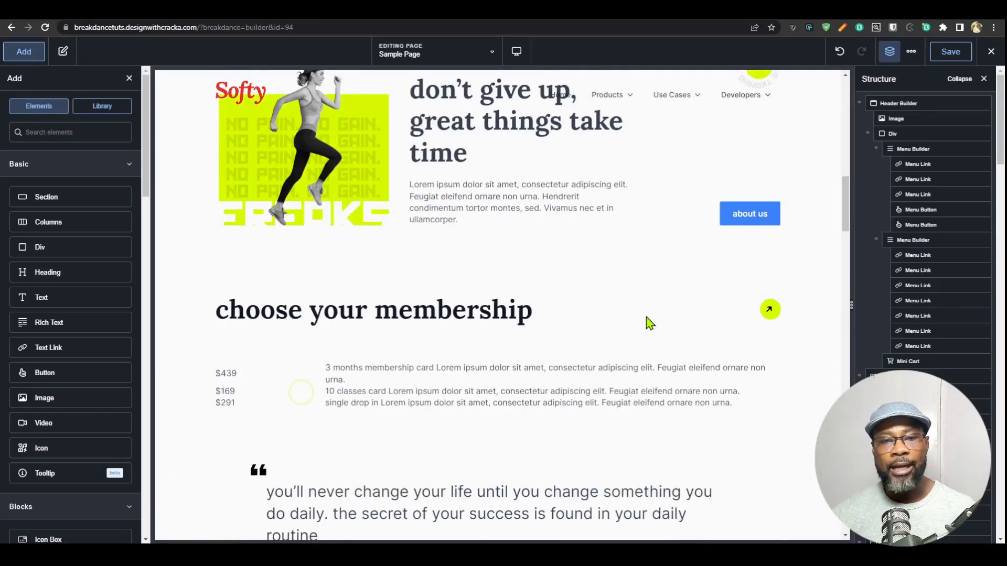
scroll(647, 322, "up", 5)
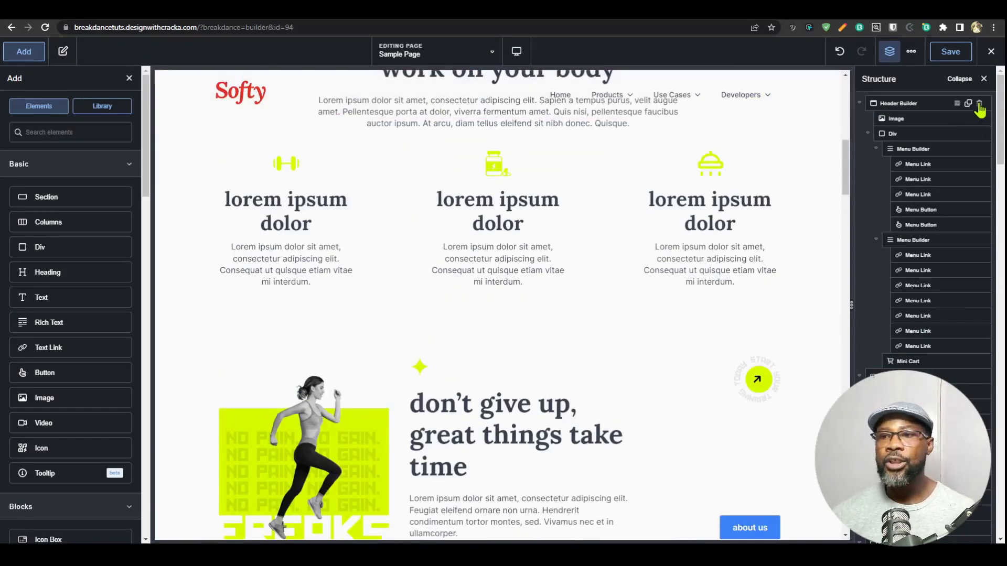
left_click(979, 105)
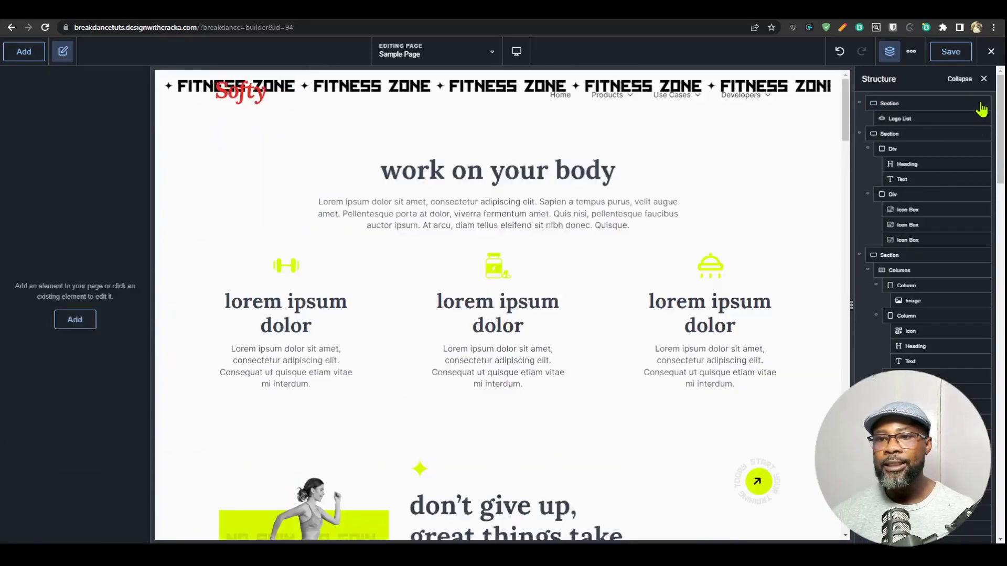
left_click(979, 105)
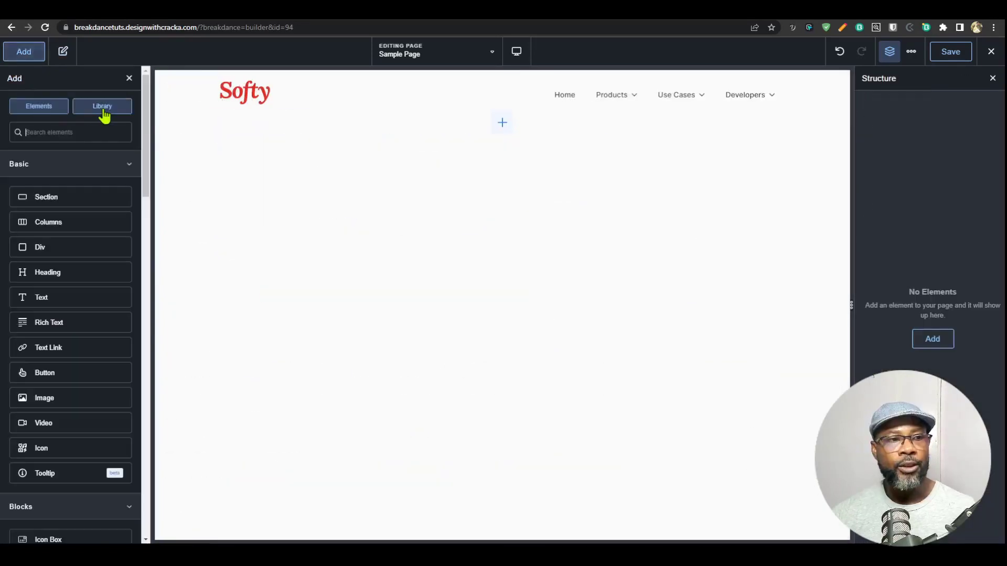
Switch the design library to the This Website set and add the displayed section to the page.
left_click(102, 106)
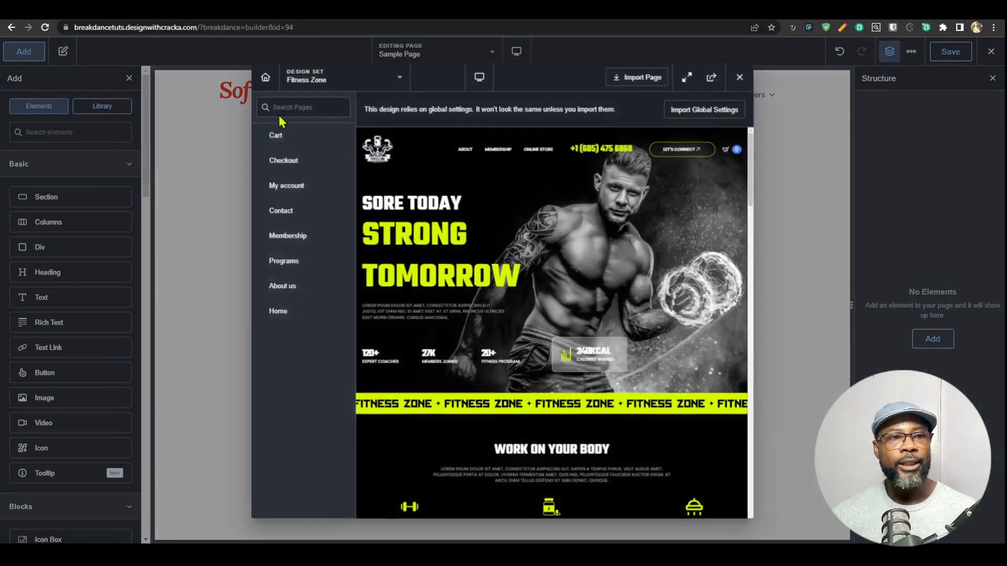
left_click(310, 78)
scroll(349, 157, "up", 2)
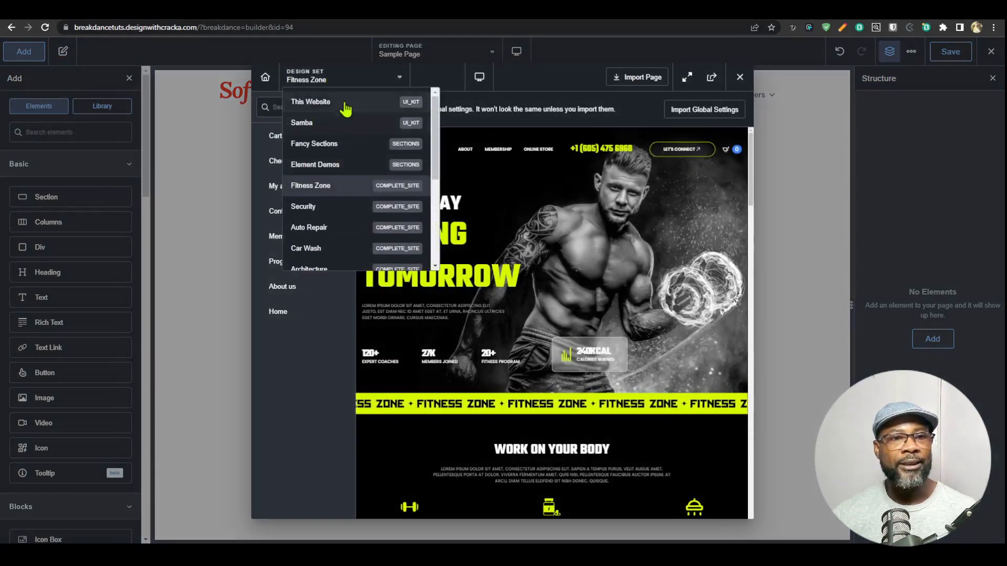
left_click(345, 109)
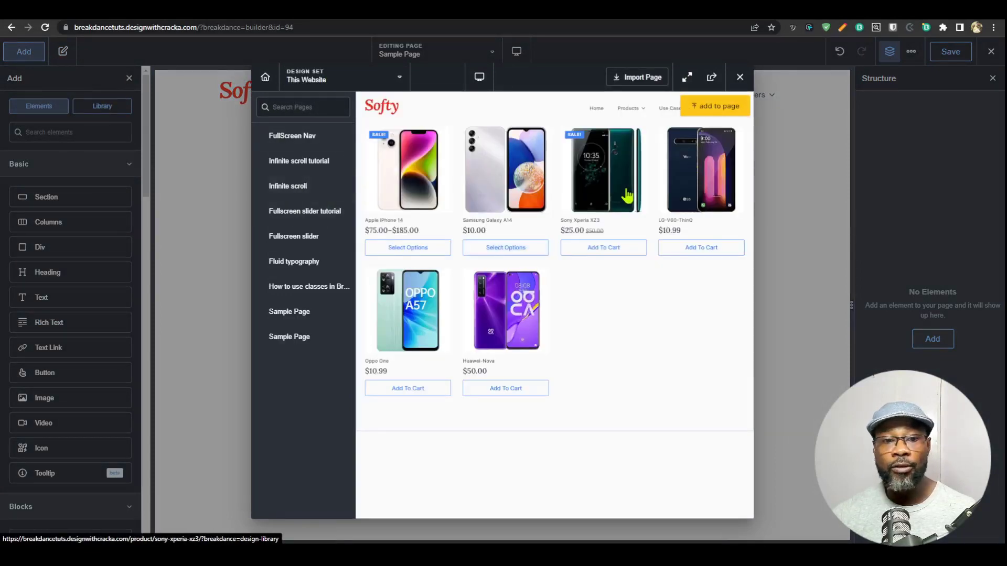
left_click(730, 107)
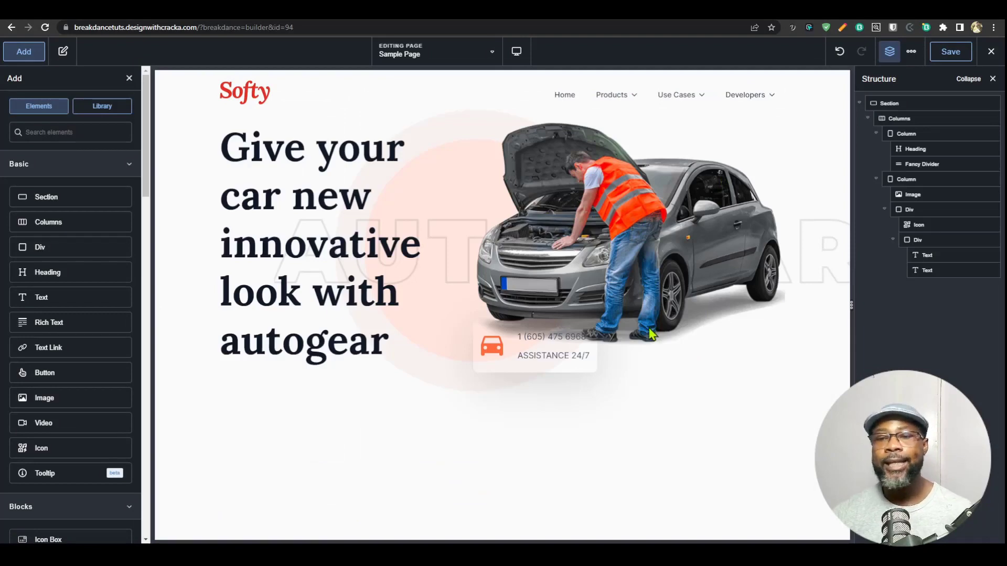
Inspect the autogear section's car image and the assistance box overlapping it, and dismiss the error notification.
left_click(535, 358)
left_click(608, 338)
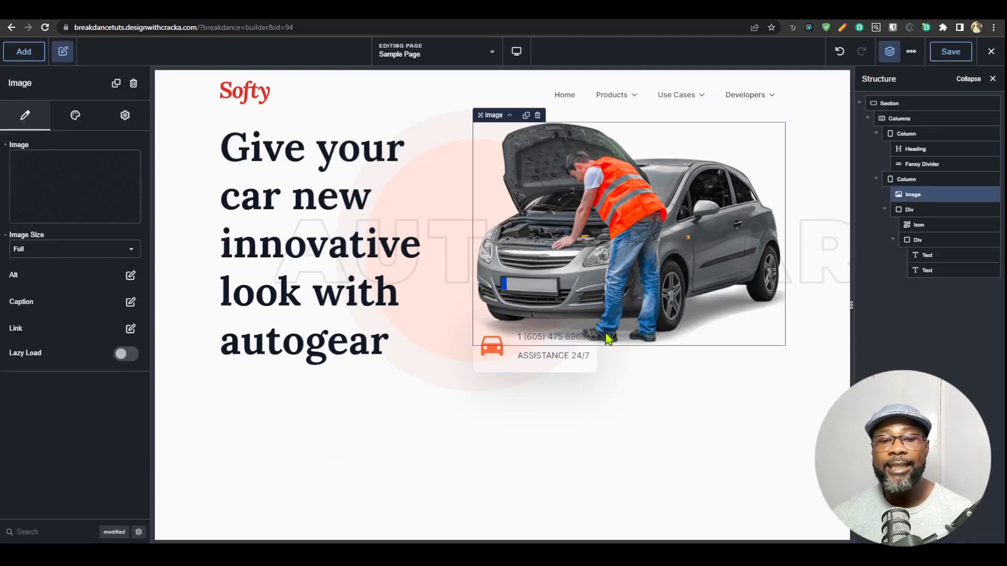
left_click(503, 348)
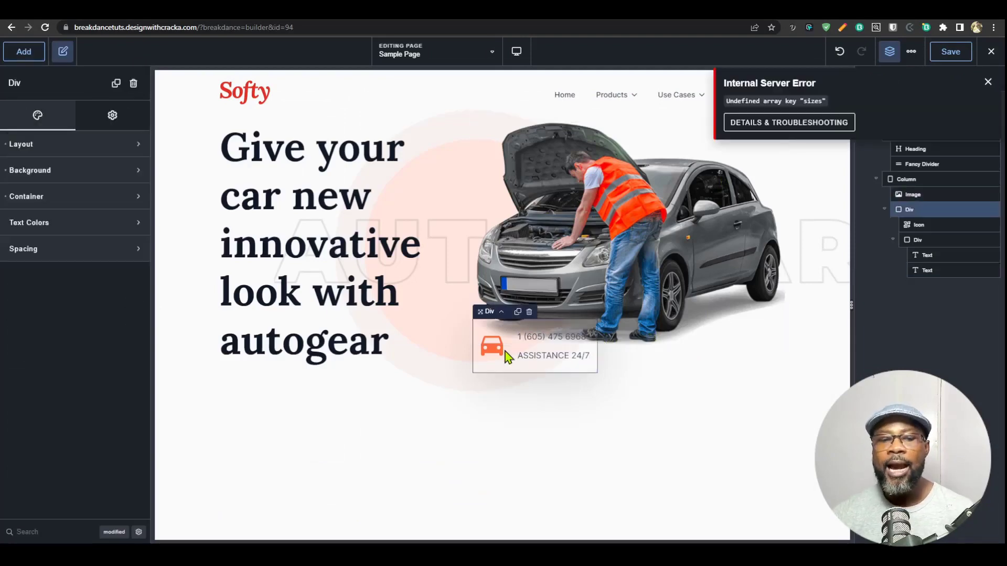
left_click(987, 80)
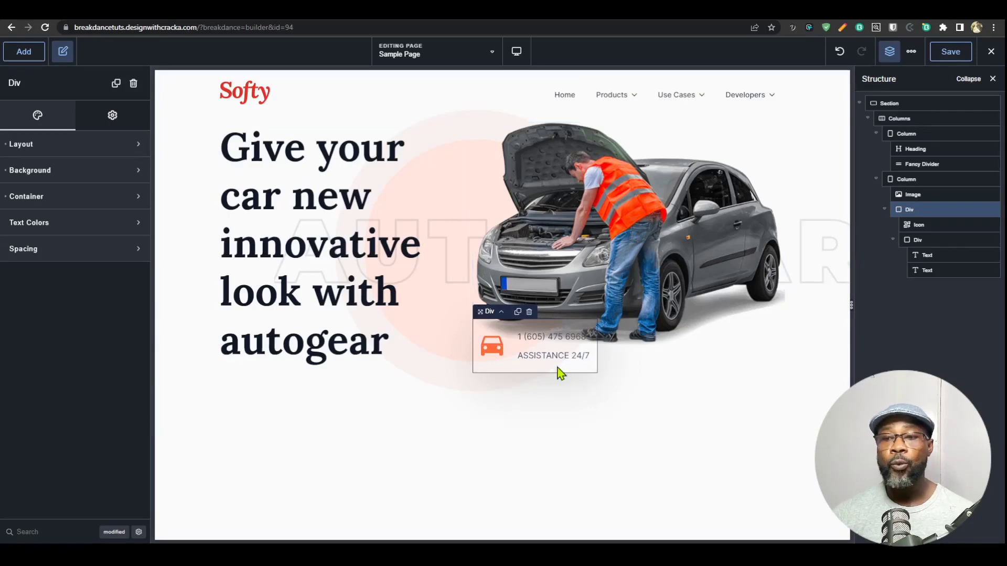
Set the assistance div's conditions in-builder preview to Always Hide and collapse the div in the structure tree.
left_click(129, 115)
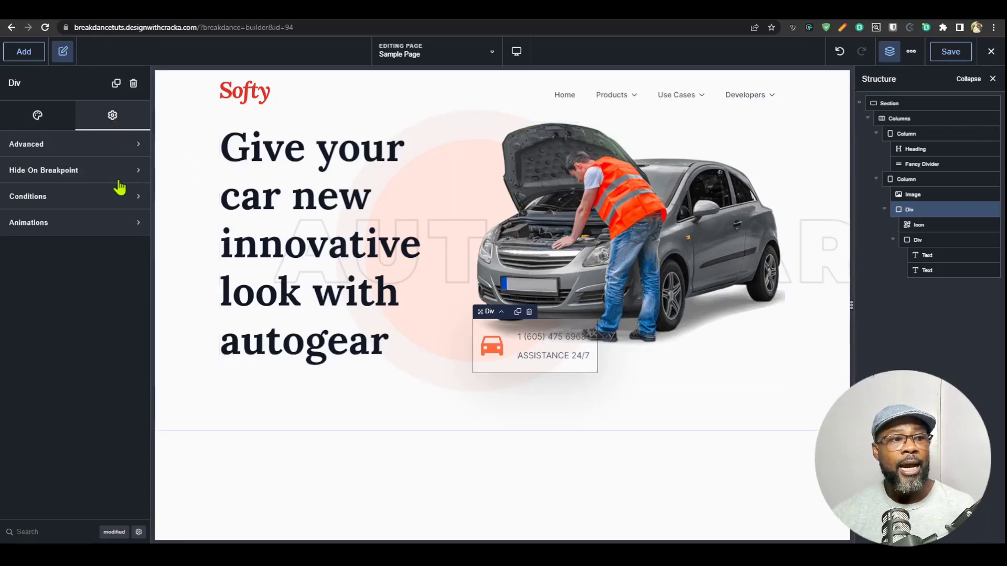
left_click(104, 198)
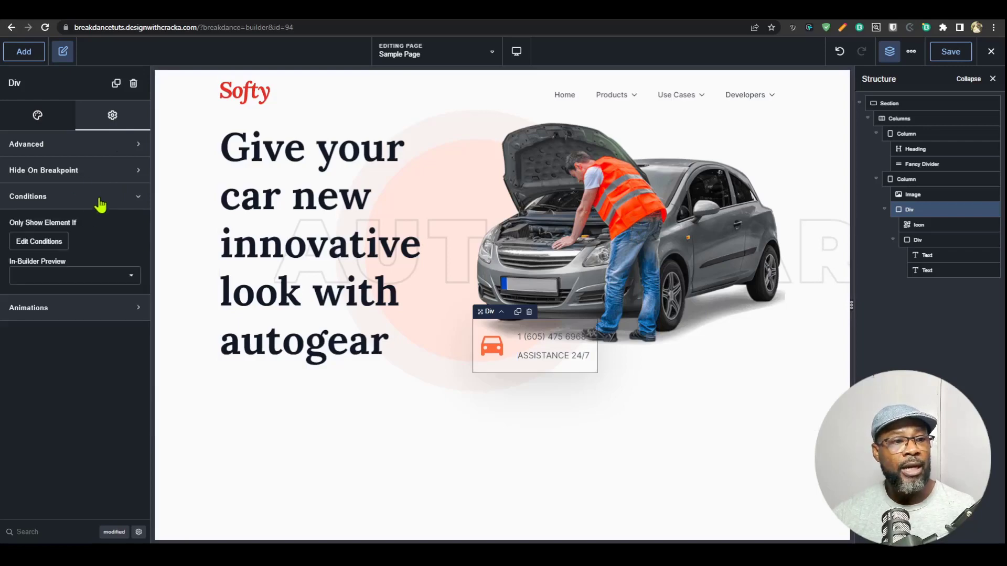
left_click(98, 276)
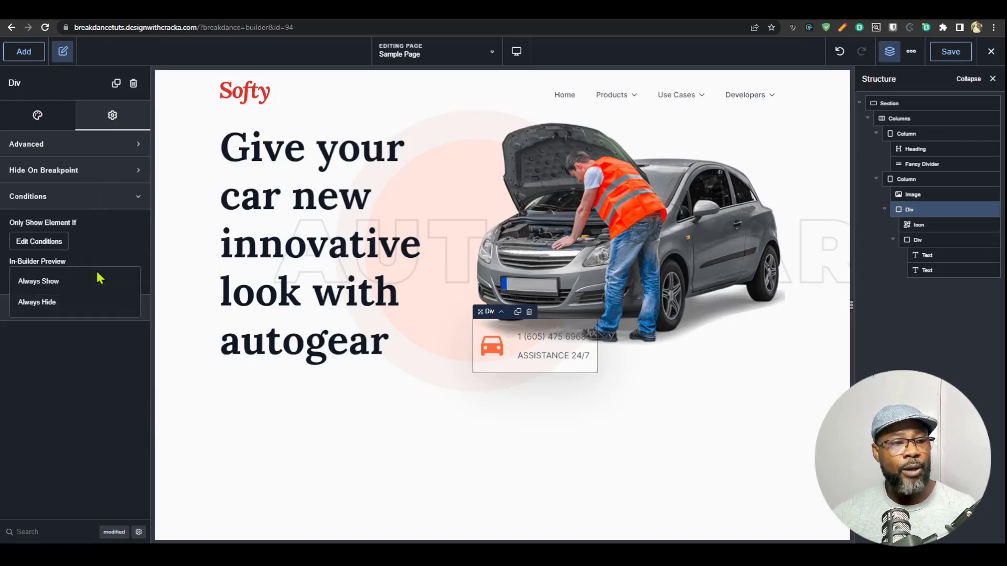
left_click(55, 308)
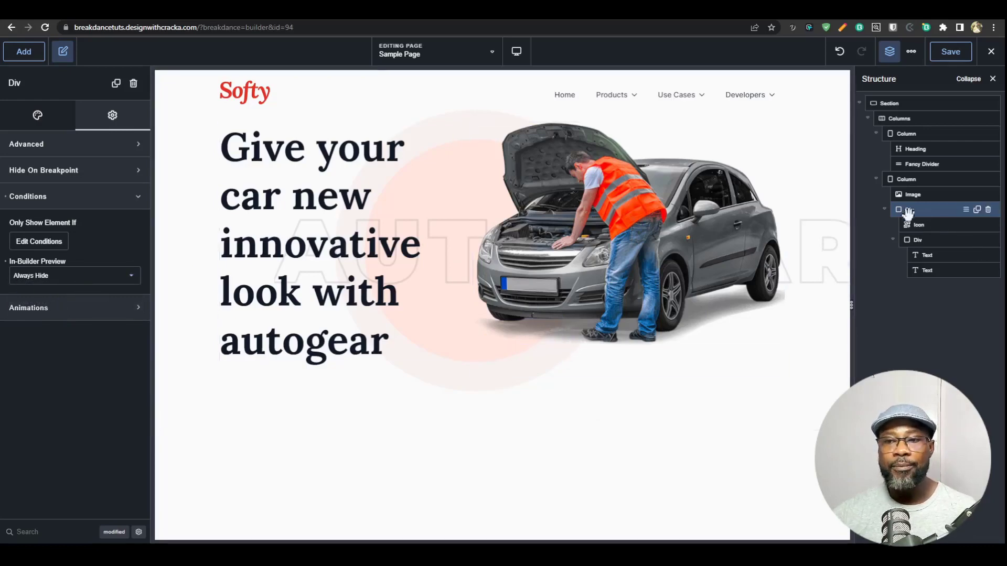
left_click(883, 210)
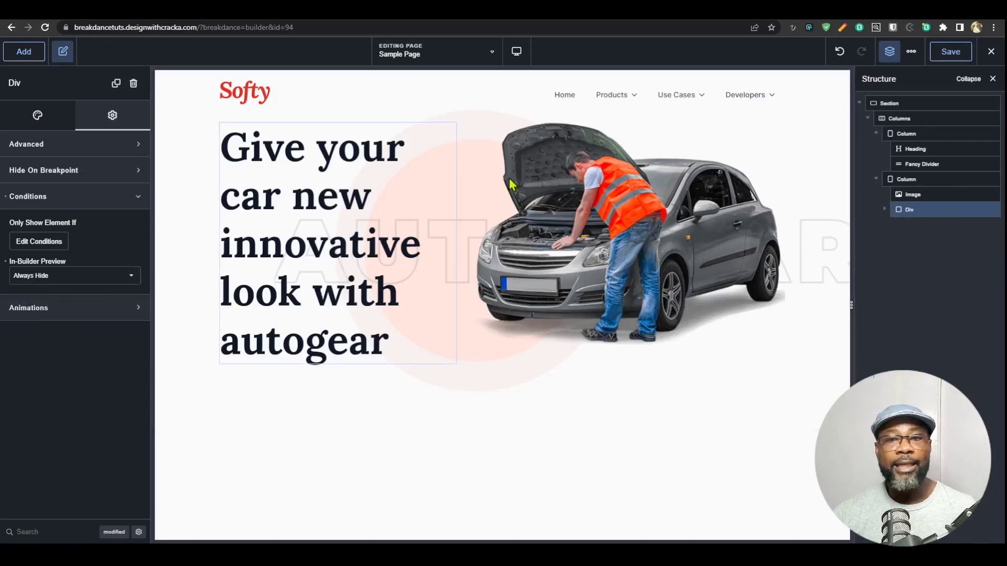
left_click(959, 53)
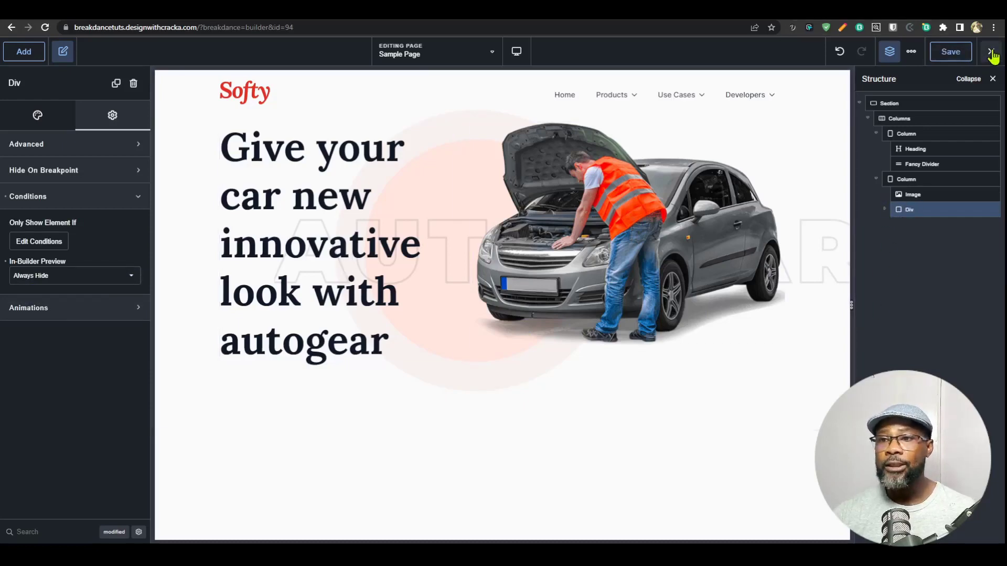
left_click(992, 54)
left_click(938, 76)
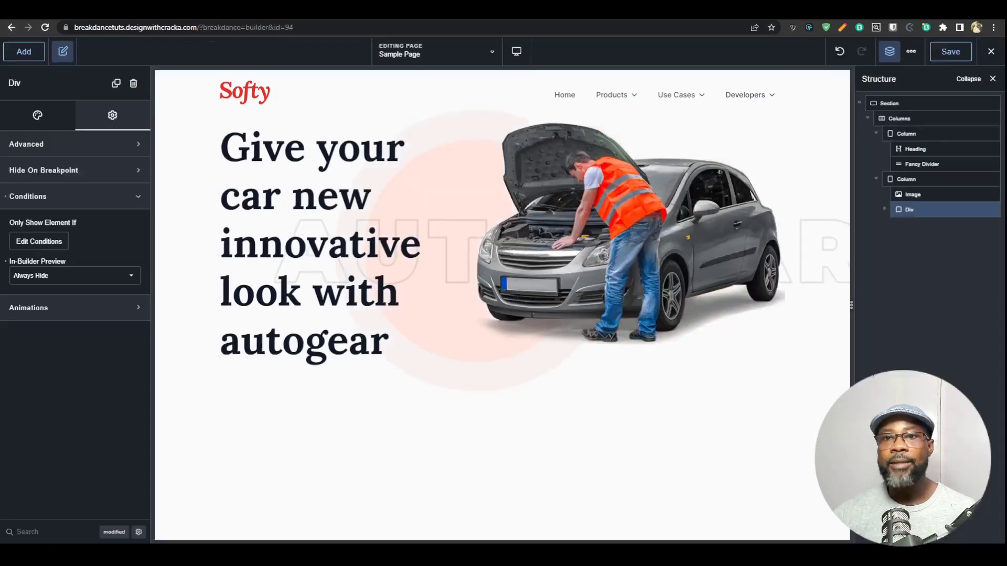
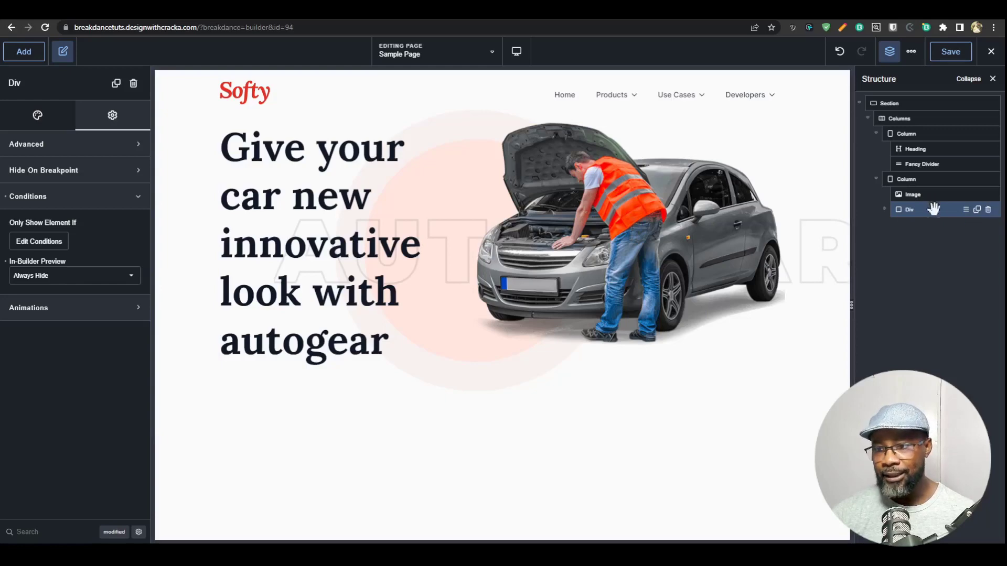
Clear the assistance div's conditions preview setting and hide the div on the Desktop breakpoint.
left_click(915, 210)
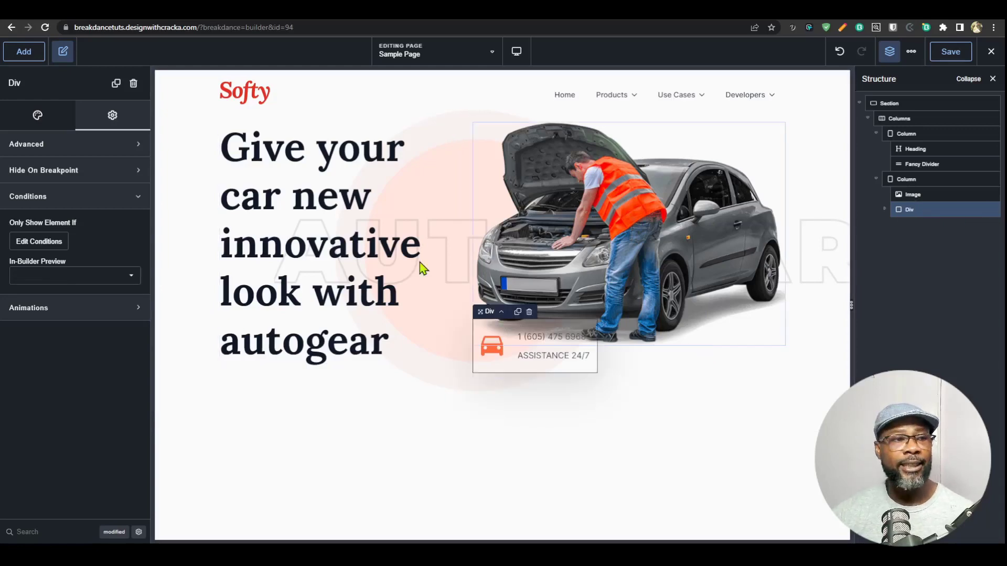
left_click(71, 196)
left_click(84, 172)
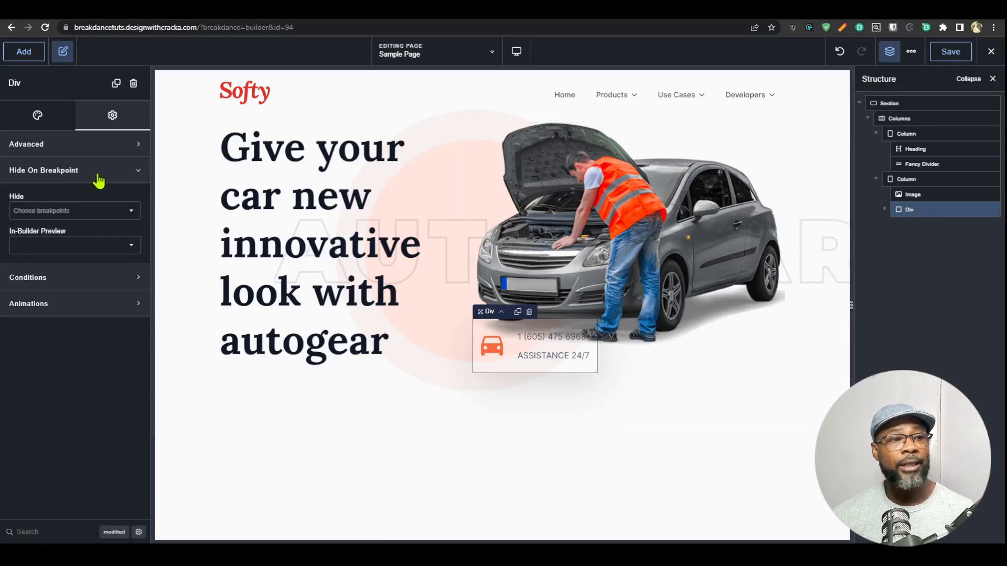
left_click(103, 212)
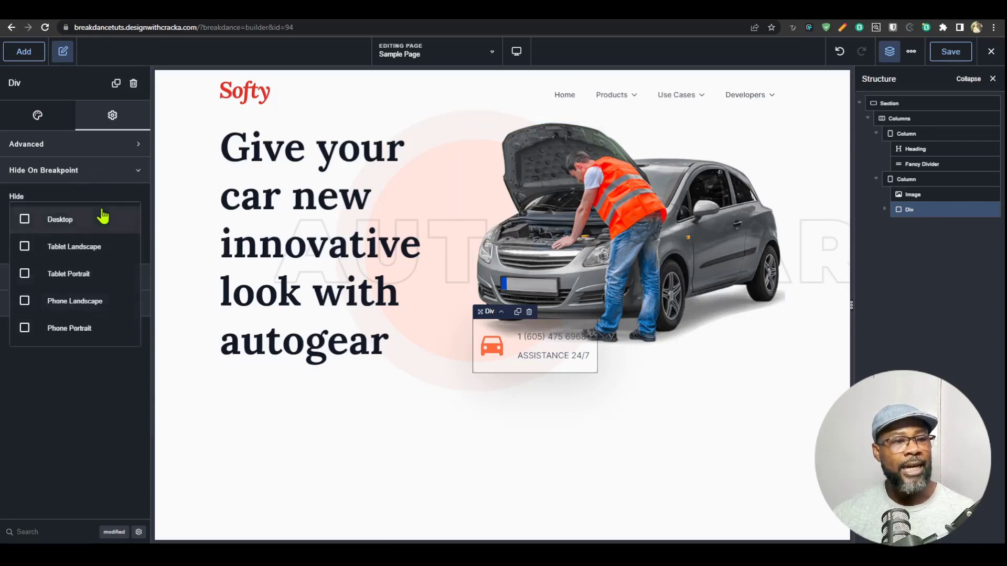
left_click(25, 220)
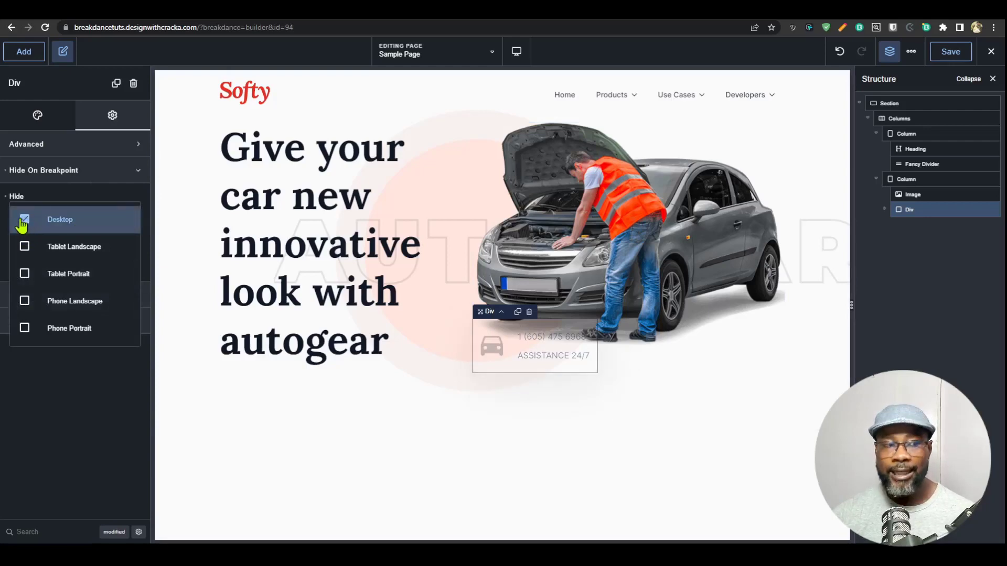
left_click(95, 198)
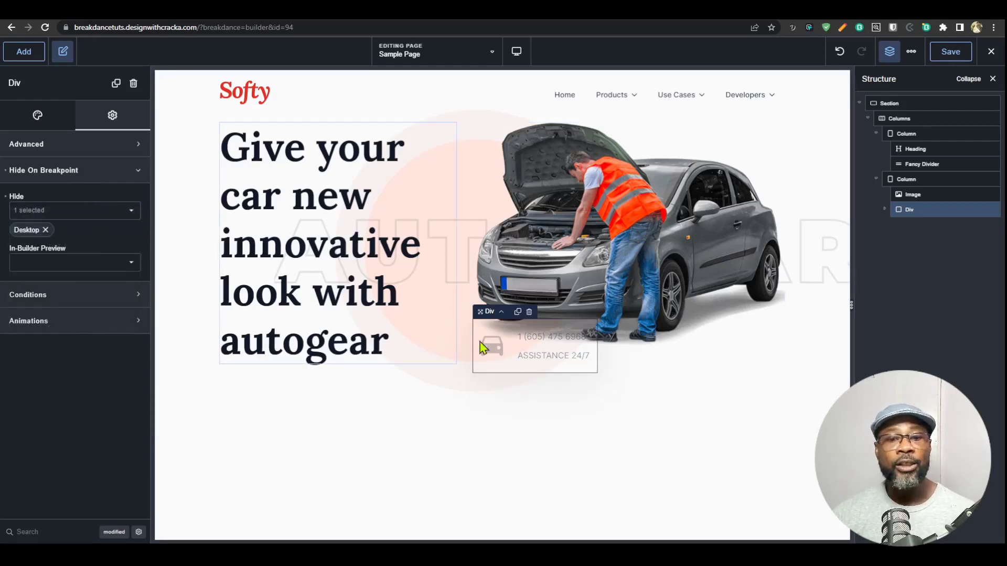
Try the Hidden and Greyed Out in-builder previews for the breakpoint-hidden div, and clear the preview setting.
left_click(94, 265)
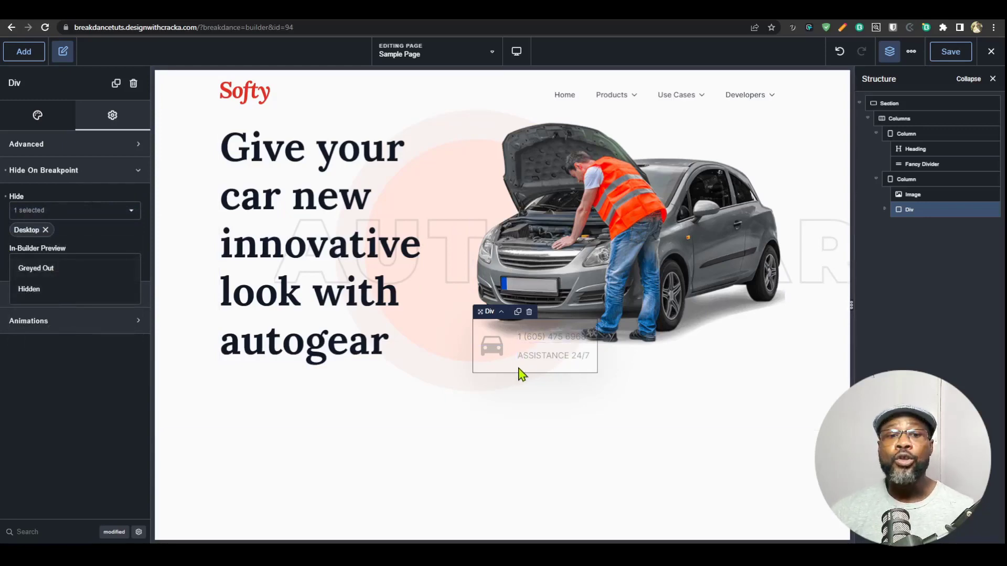
left_click(41, 296)
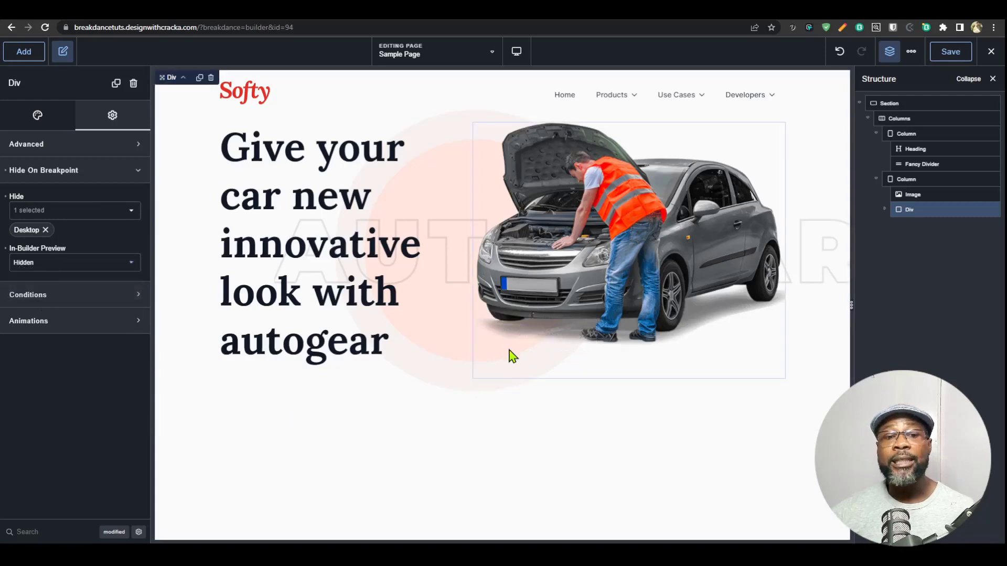
left_click(80, 274)
left_click(45, 265)
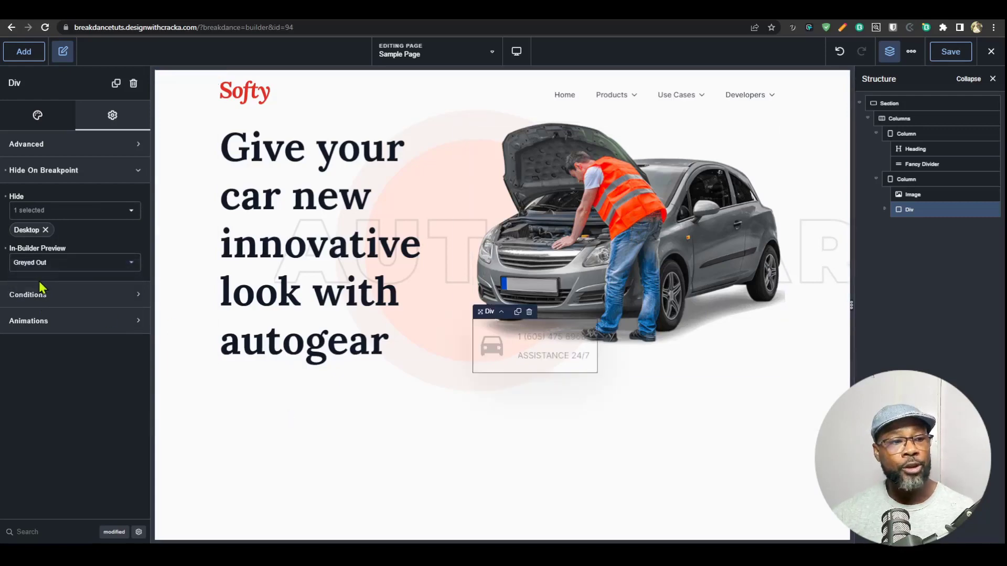
left_click(6, 251)
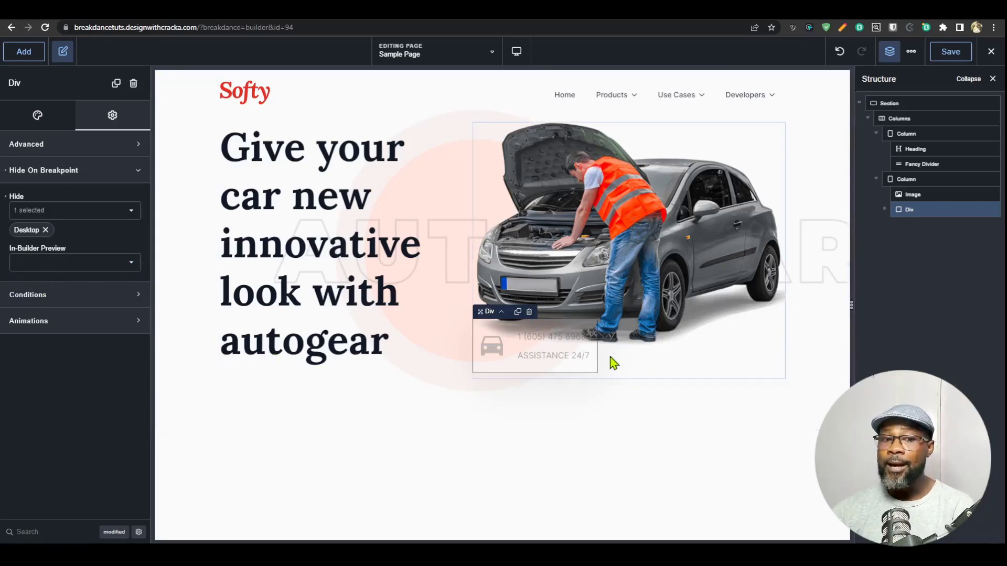
Check the assistance box at a smaller breakpoint, return to desktop, and remove Desktop from its hidden breakpoints.
left_click(517, 51)
left_click(535, 113)
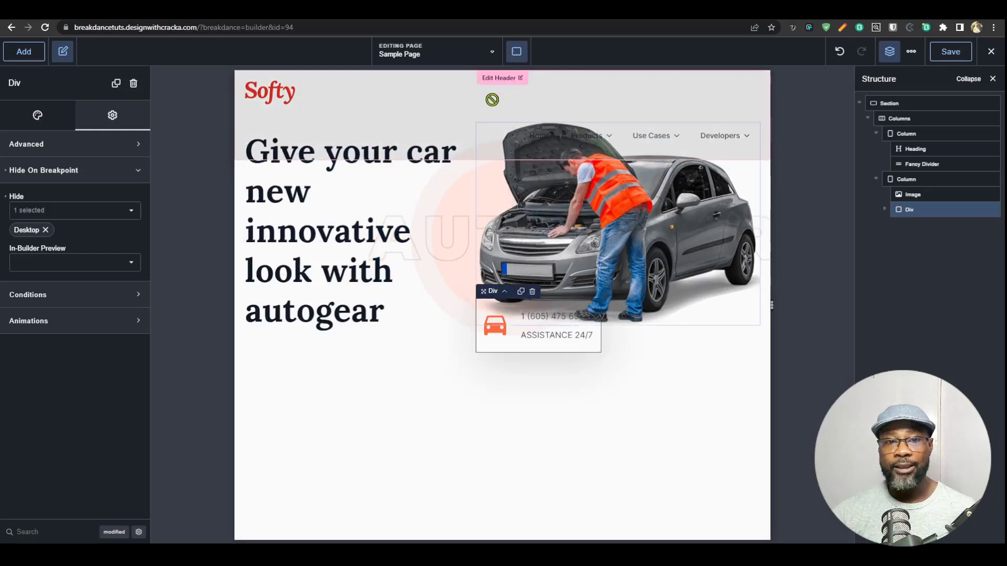
left_click(516, 53)
left_click(525, 83)
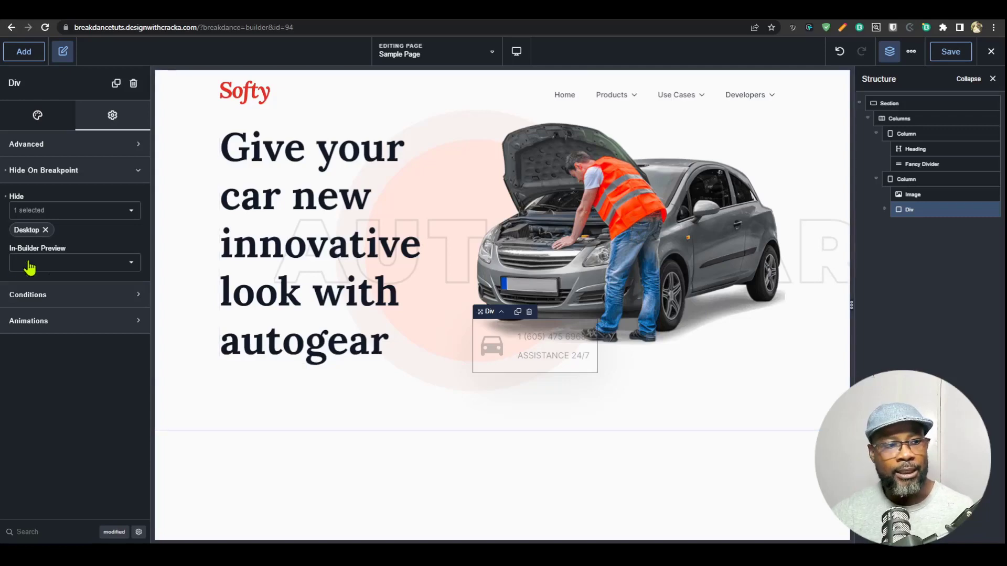
left_click(46, 231)
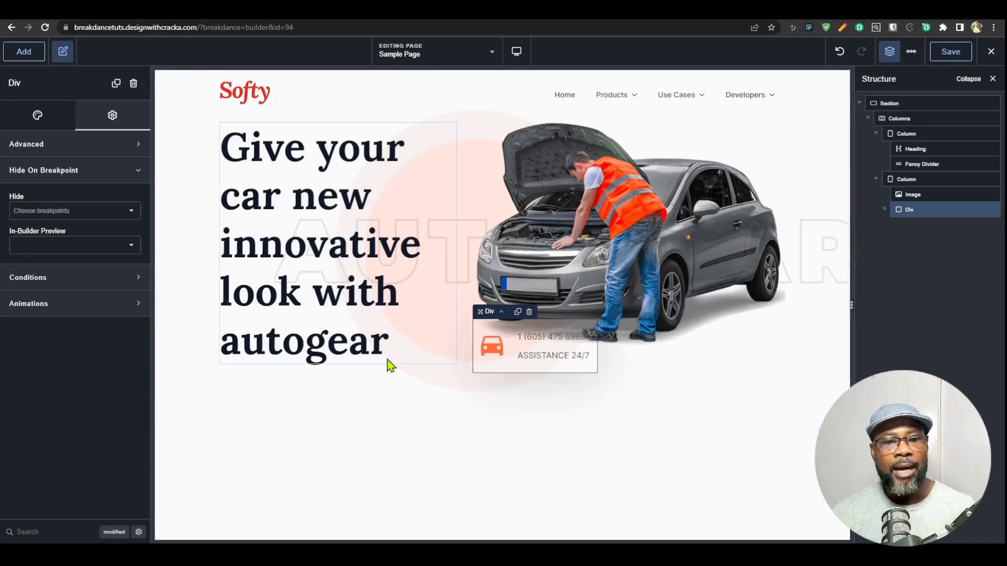
Add a div below the ASSISTANCE 24/7 text and nest that text inside it.
left_click(543, 361)
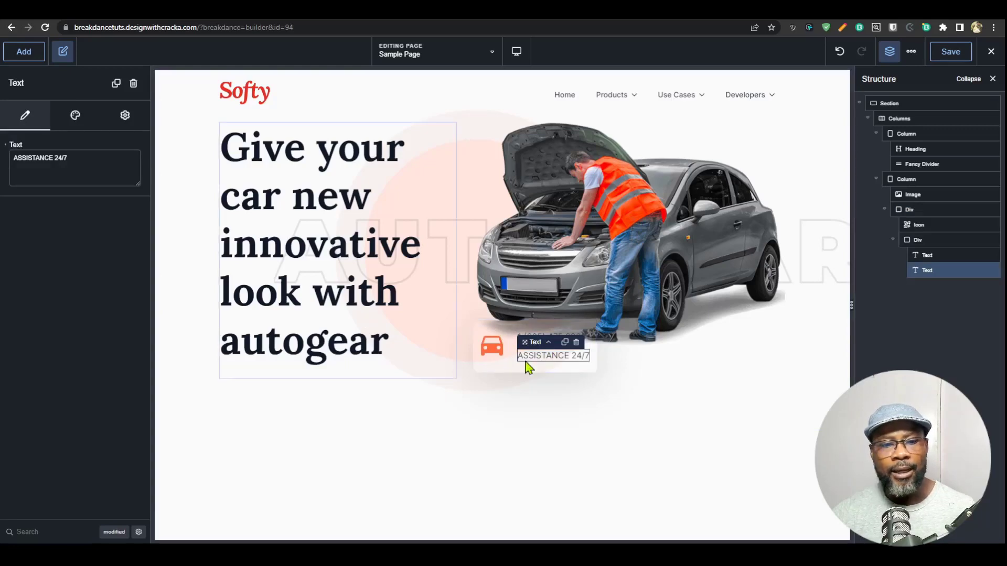
left_click(26, 53)
left_click(63, 272)
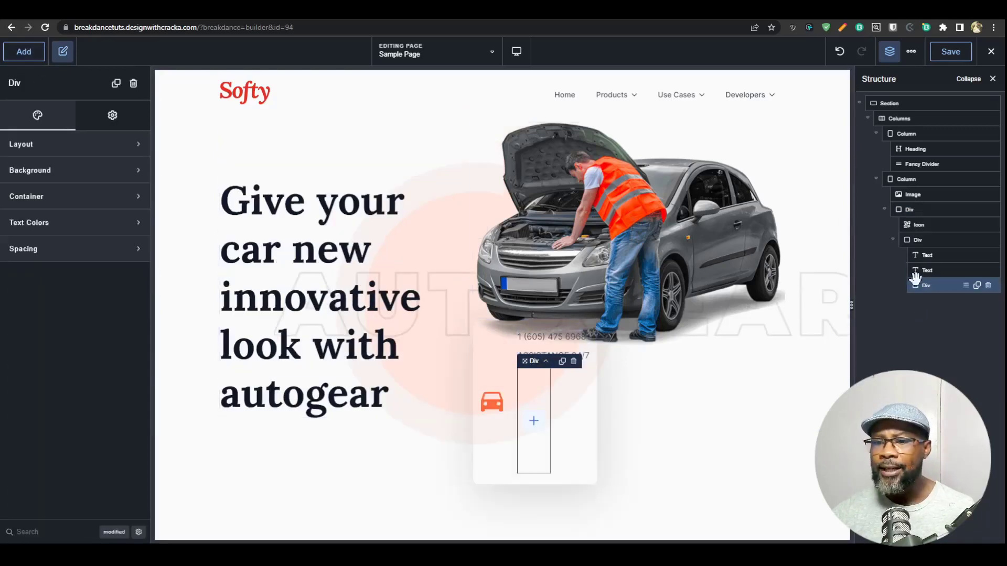
left_click_drag(923, 270, 942, 286)
left_click(942, 270)
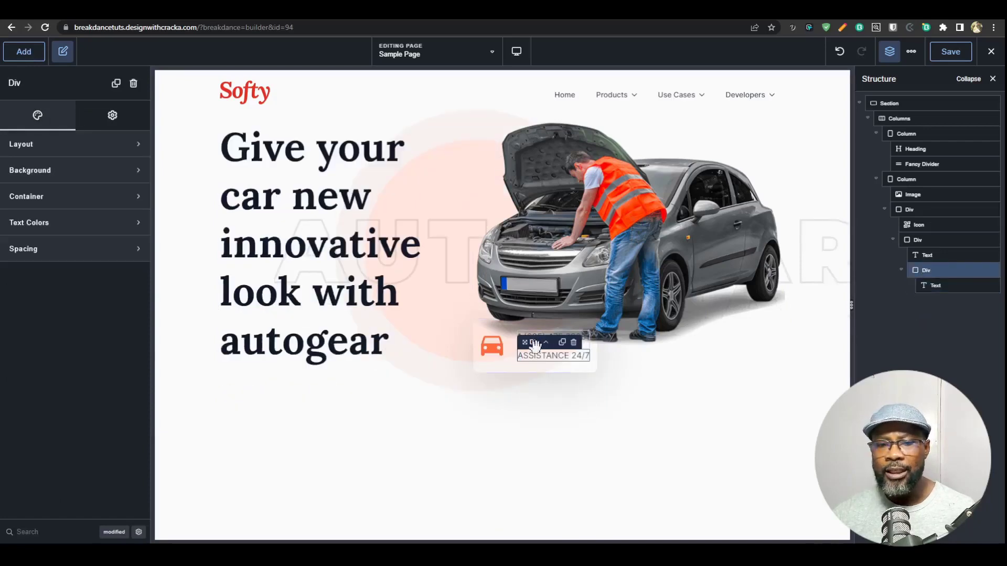
Compare selecting the new div with selecting its nested ASSISTANCE 24/7 text, in the structure tree and on the canvas.
left_click(934, 285)
left_click(936, 270)
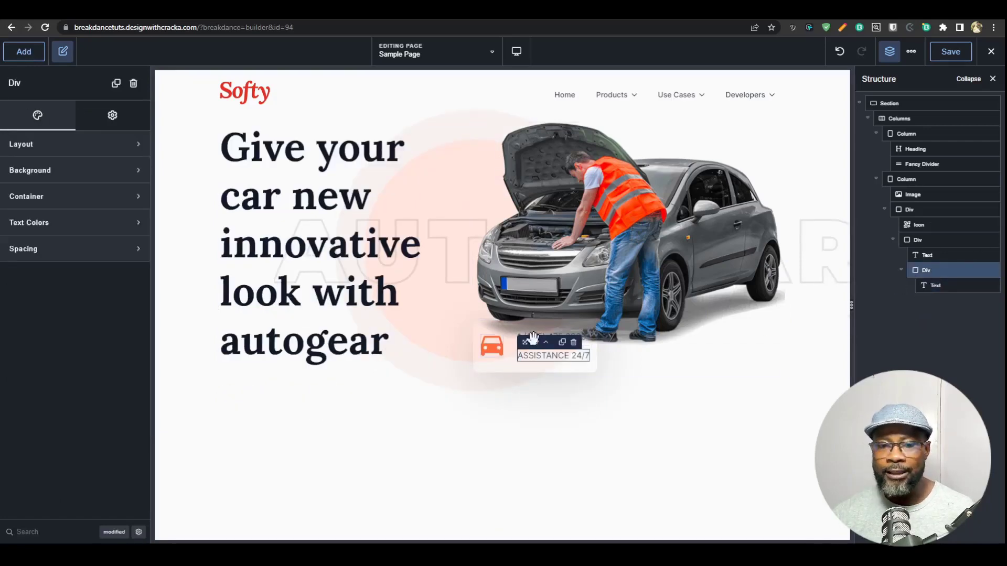
left_click(931, 285)
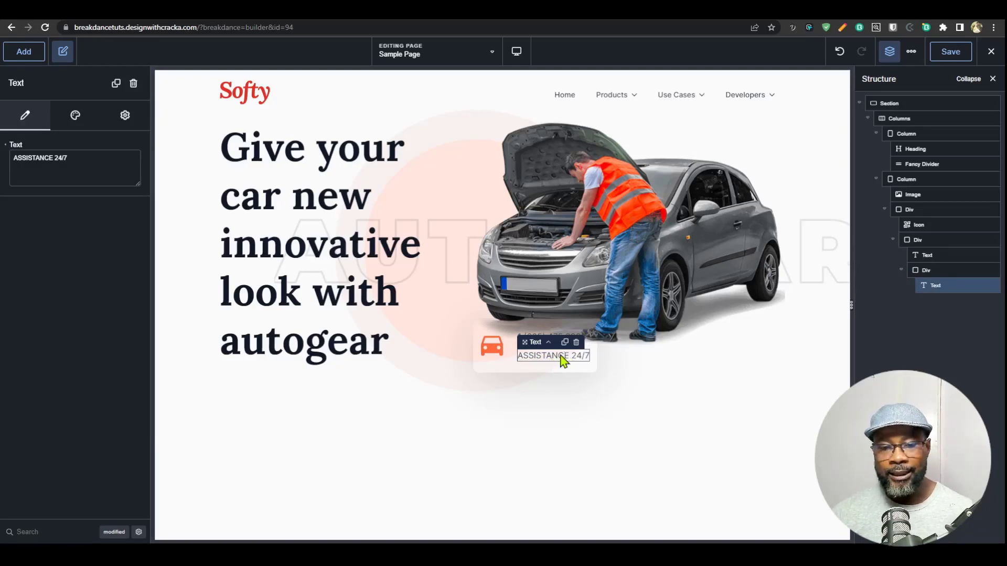
left_click(933, 268)
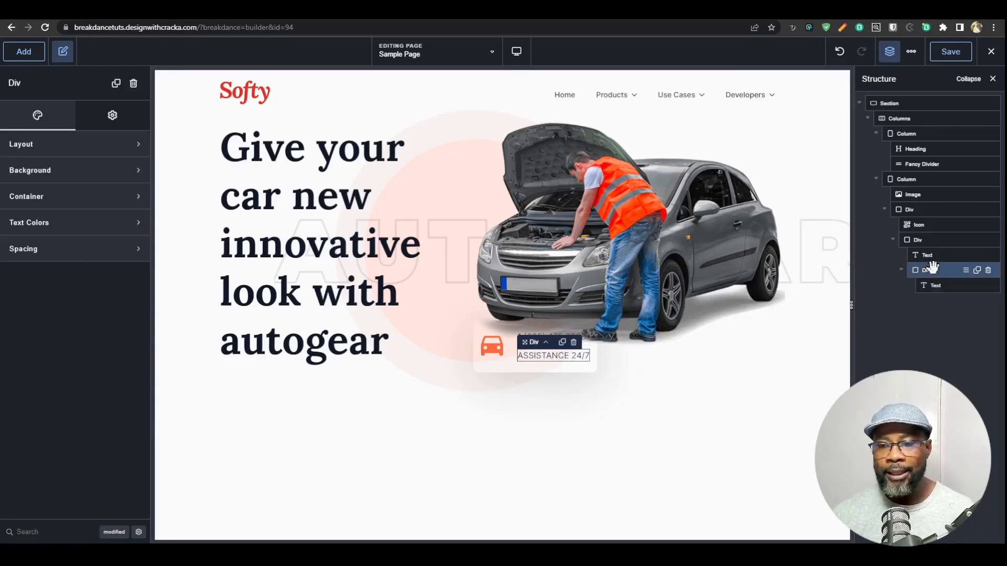
left_click(548, 357)
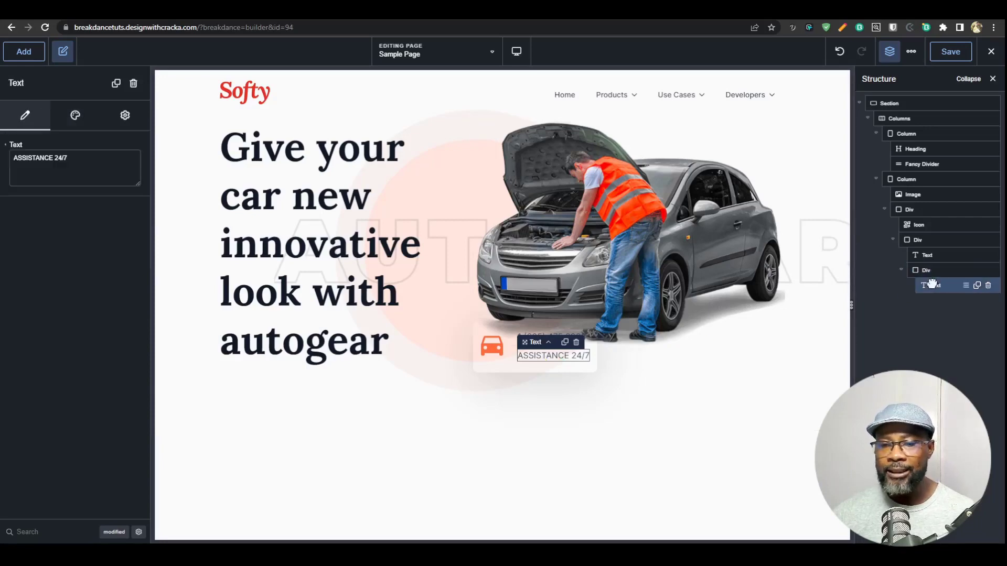
Step up through the parent containers of the ASSISTANCE 24/7 text, from its div to the enclosing column and beyond.
left_click(548, 343)
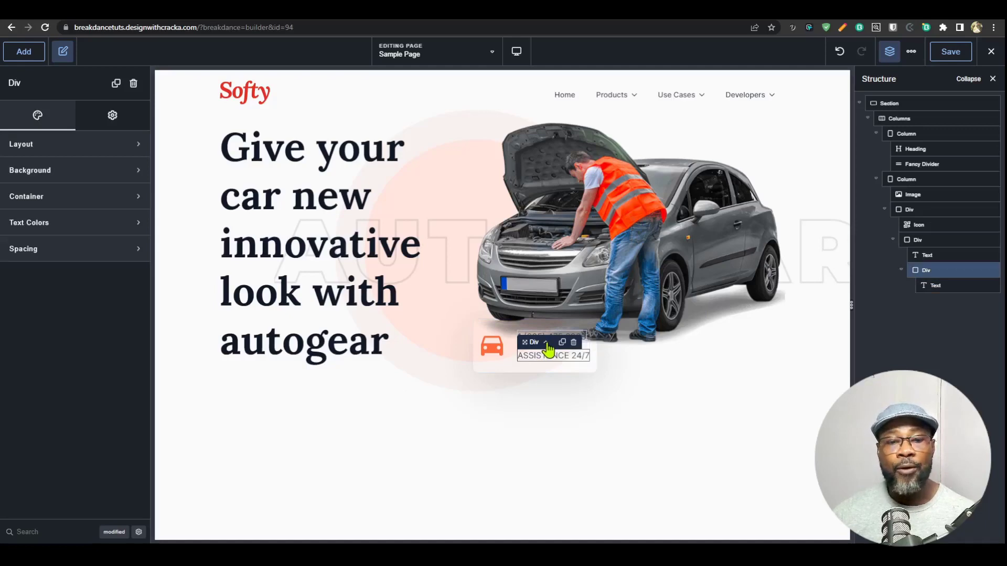
left_click(547, 348)
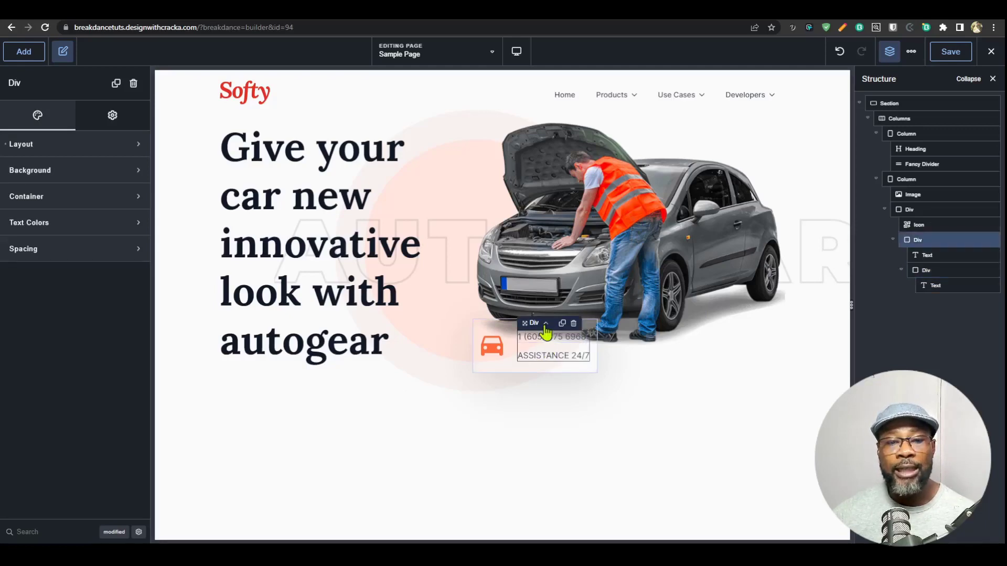
left_click(545, 325)
left_click(503, 315)
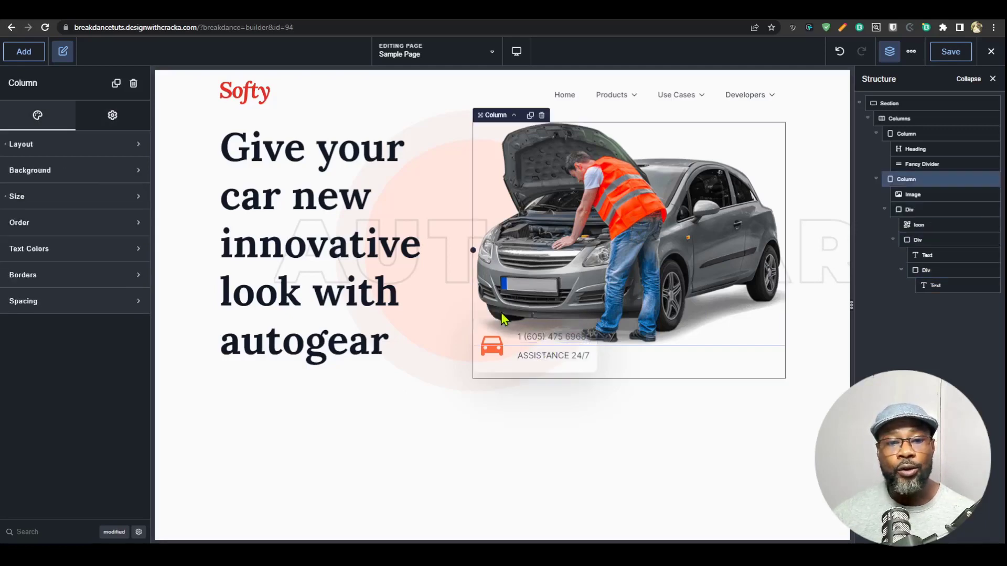
left_click(514, 118)
left_click(263, 116)
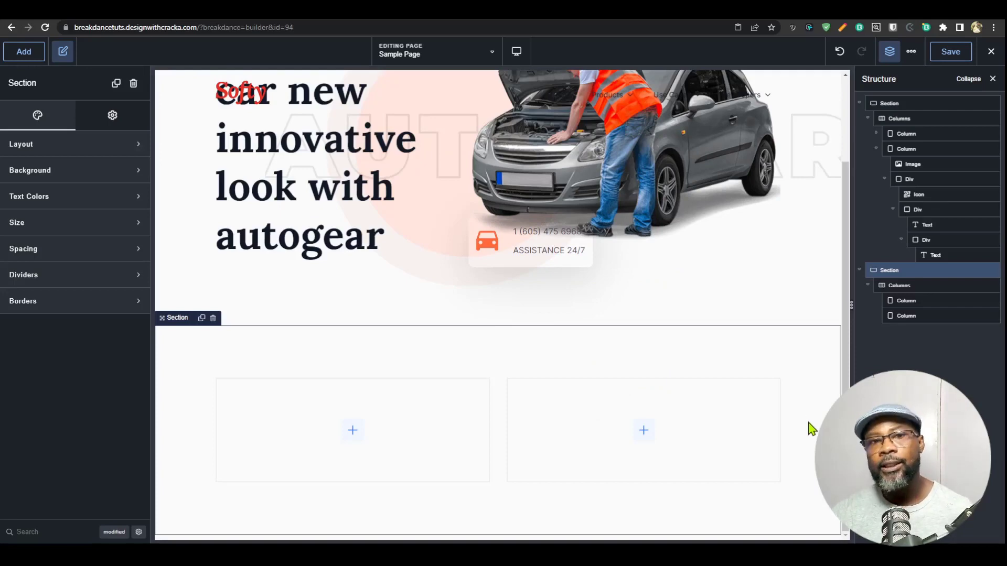
Set the background color of the new section's first column to purple #7130FB.
left_click(459, 450)
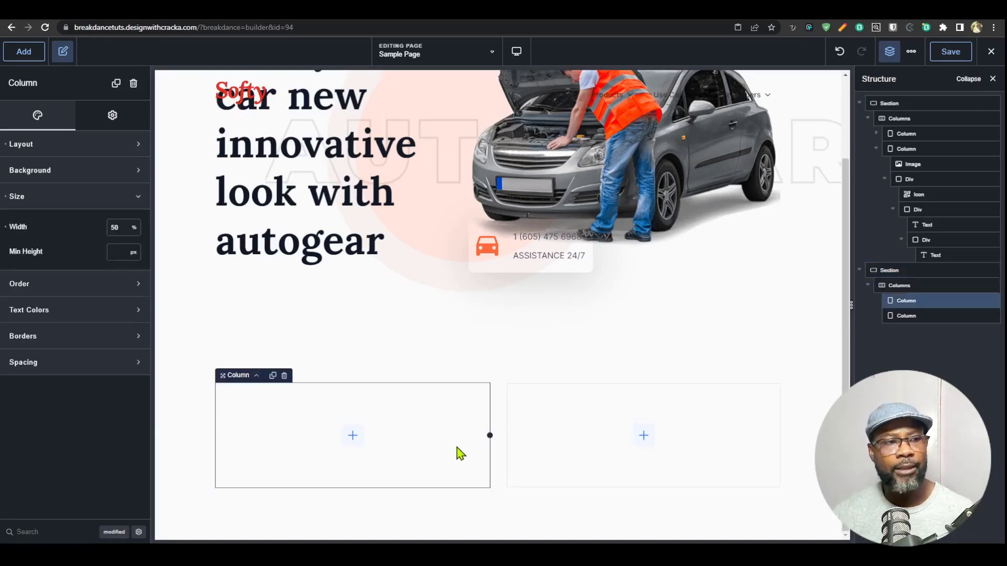
left_click(89, 170)
left_click(114, 201)
left_click(119, 237)
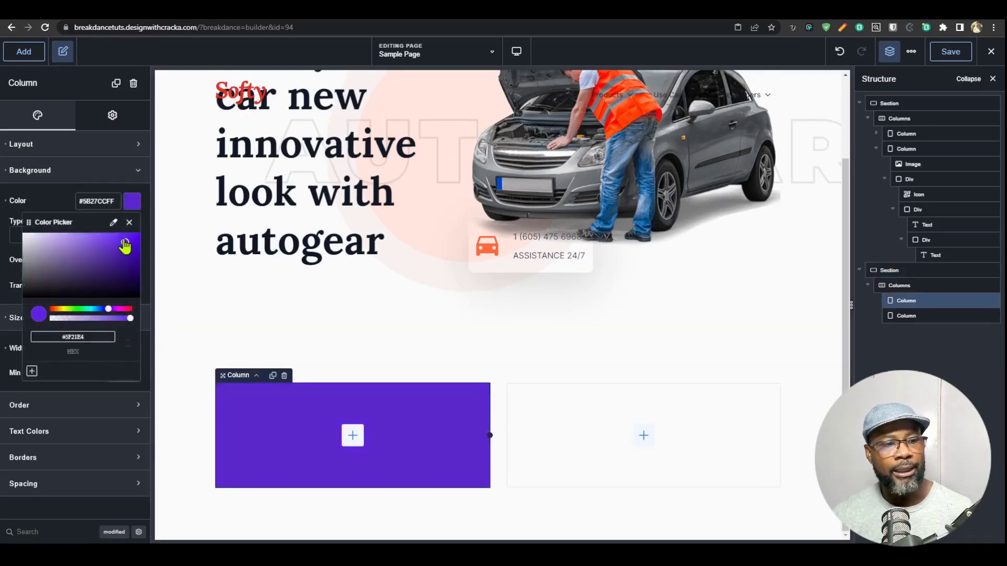
Copy the purple first column and paste its design onto the empty second column.
right_click(429, 434)
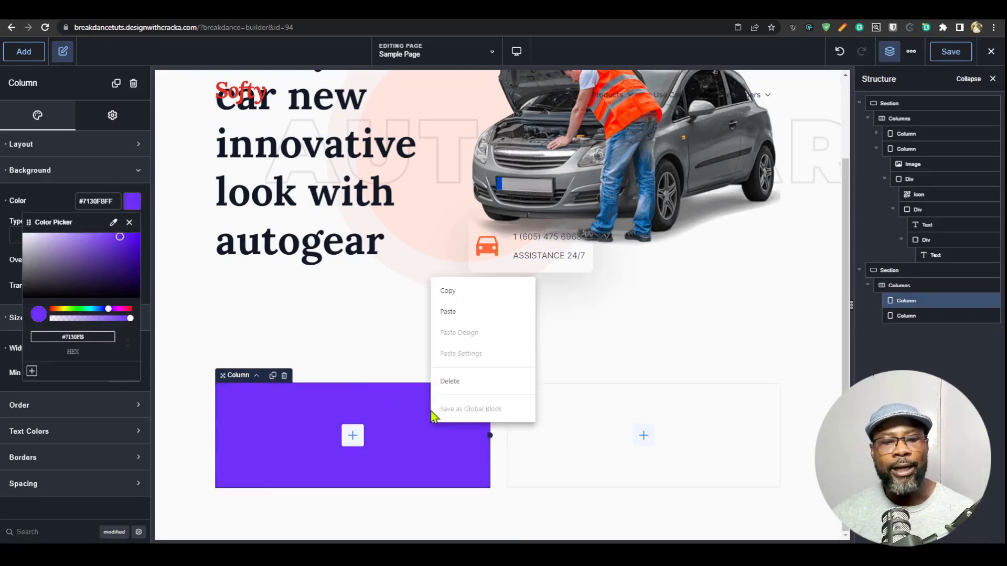
left_click(465, 290)
right_click(540, 438)
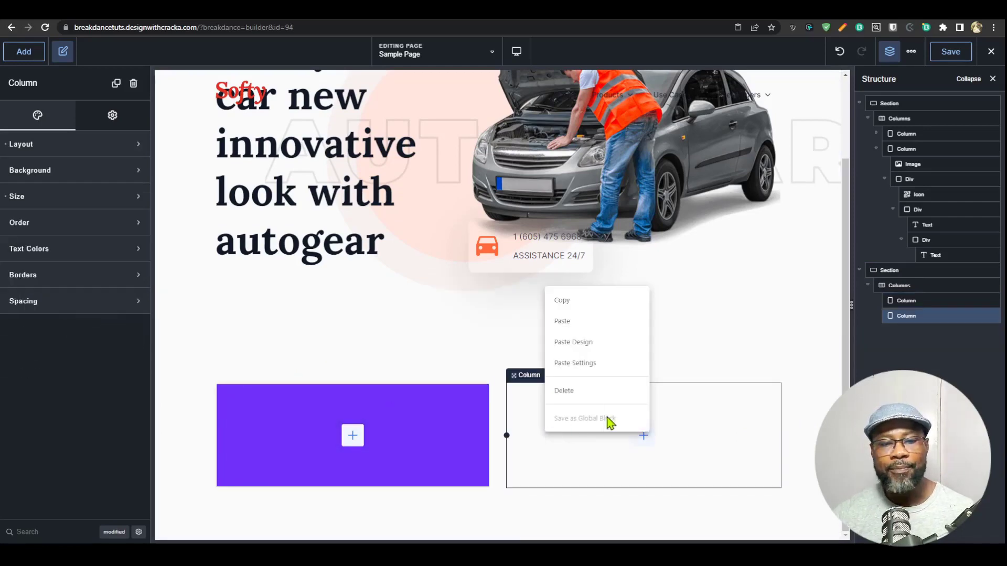
left_click(588, 343)
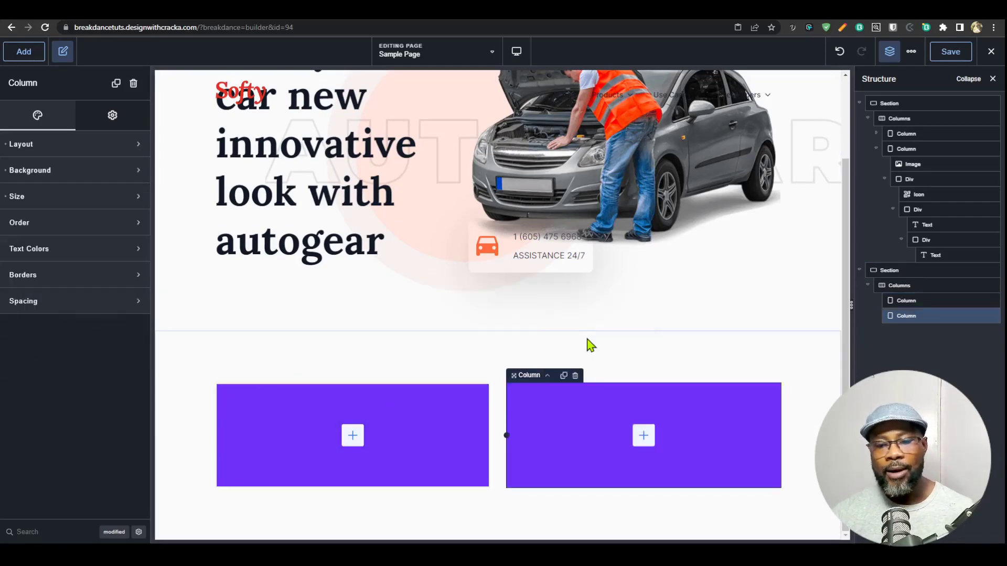
Undo the design paste on the second column and paste the copied design onto it again.
key("ctrl+z")
left_click(536, 428)
right_click(537, 427)
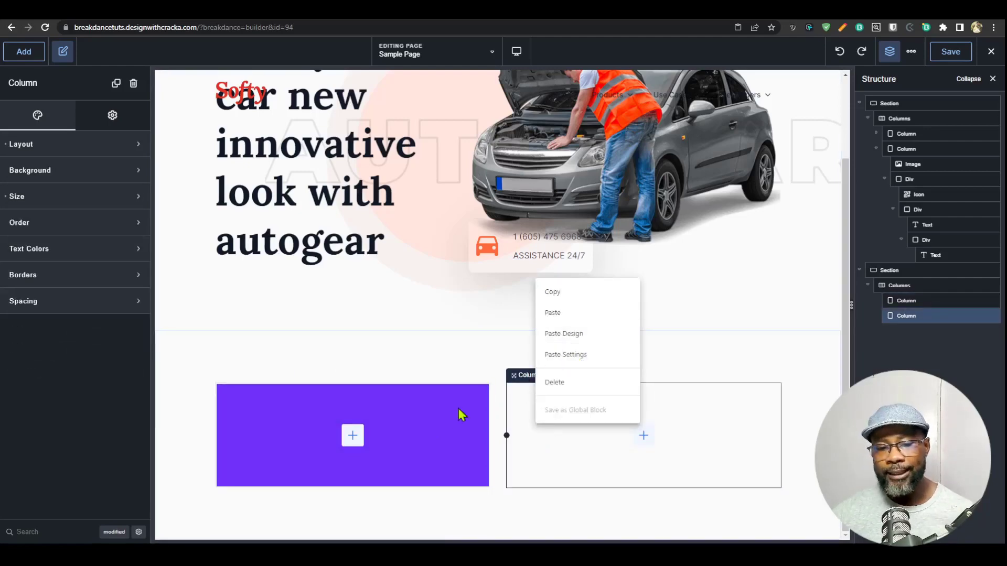
left_click(576, 333)
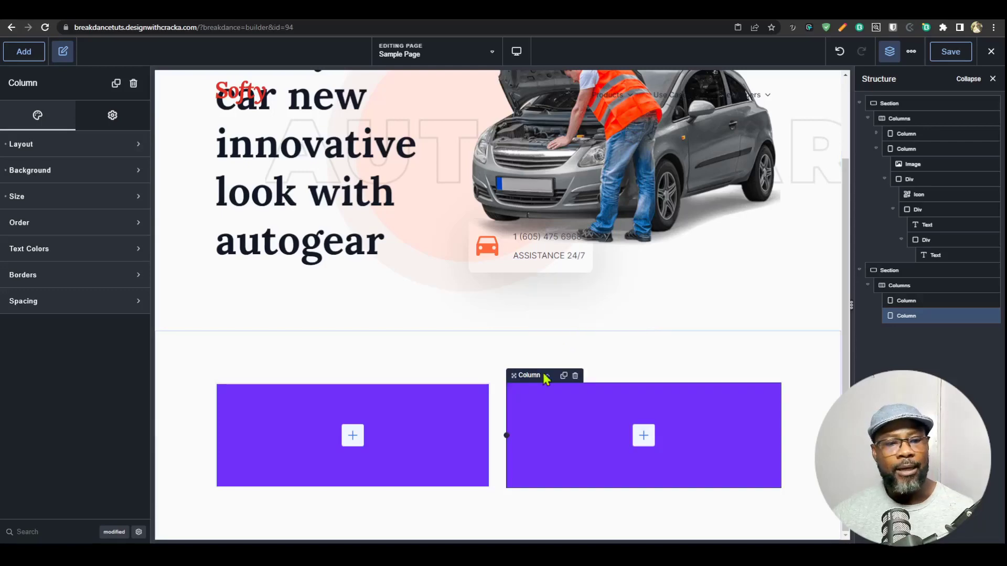
Give the first column's wrapper a box shadow with X 5, Y 20, blur 75, spread 0 and color #0000008A.
left_click(429, 450)
left_click(112, 123)
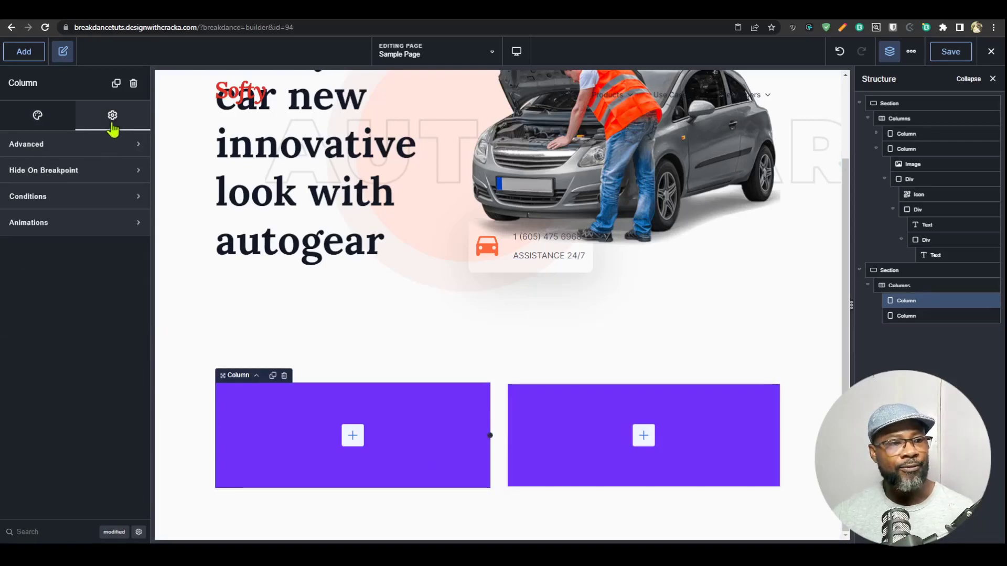
left_click(87, 147)
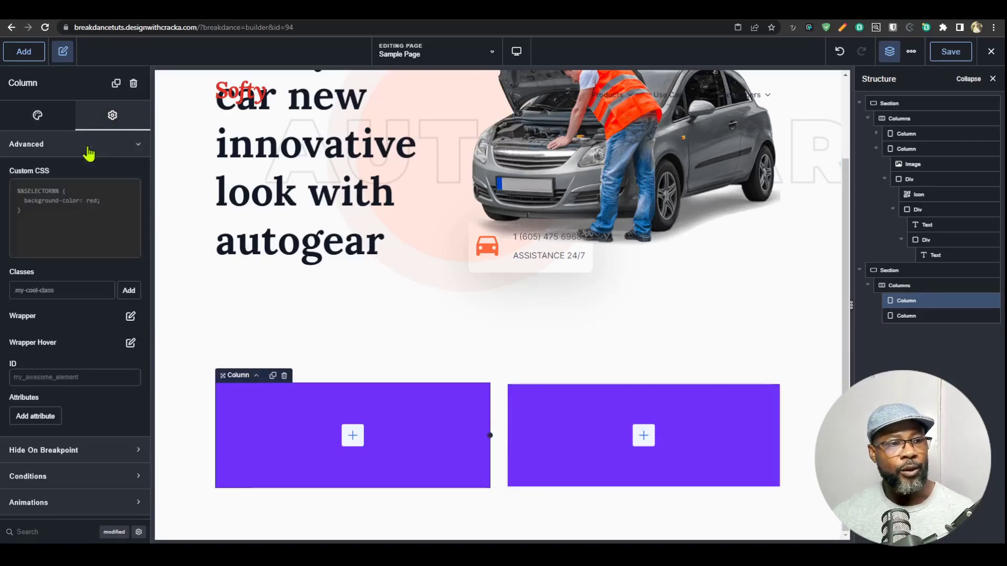
left_click(130, 317)
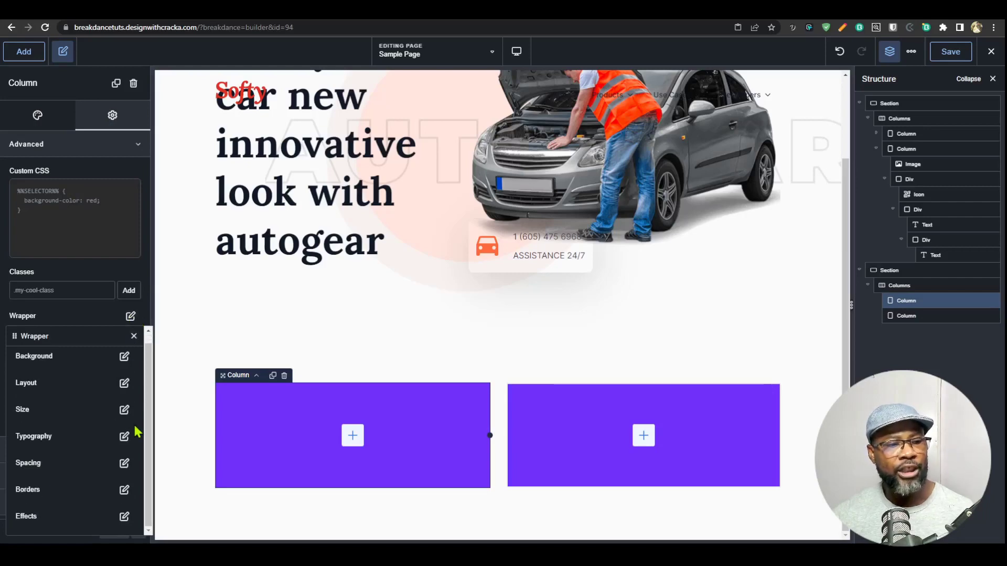
left_click(124, 517)
left_click(47, 408)
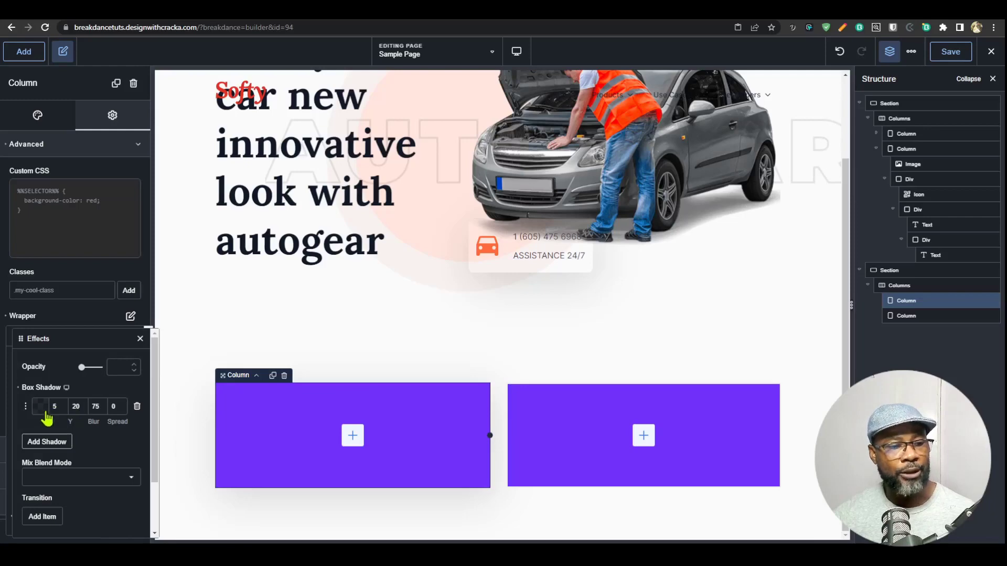
left_click(40, 406)
left_click(77, 476)
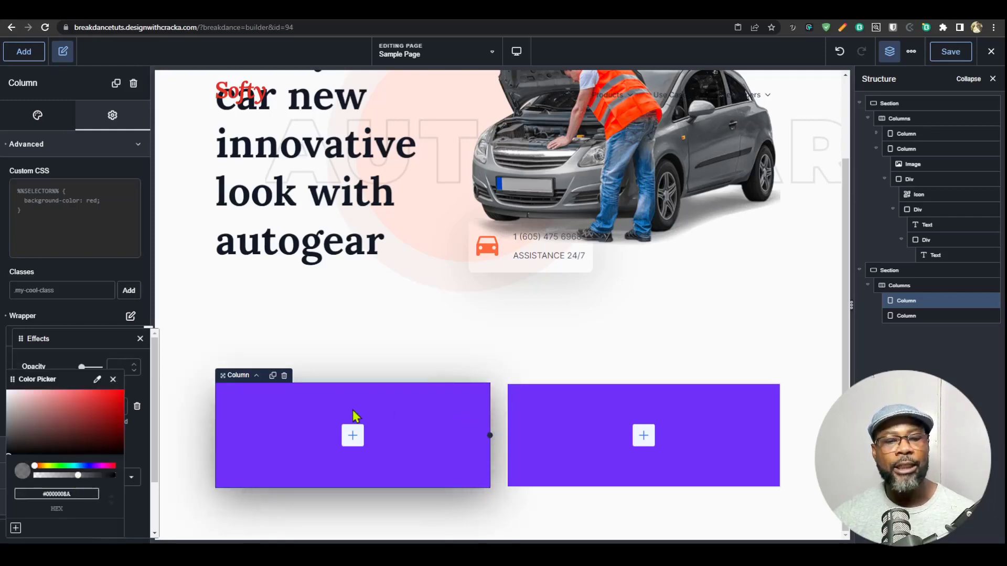
Copy the first column with its wrapper shadow and paste only its design onto the second column.
left_click(445, 419)
right_click(436, 407)
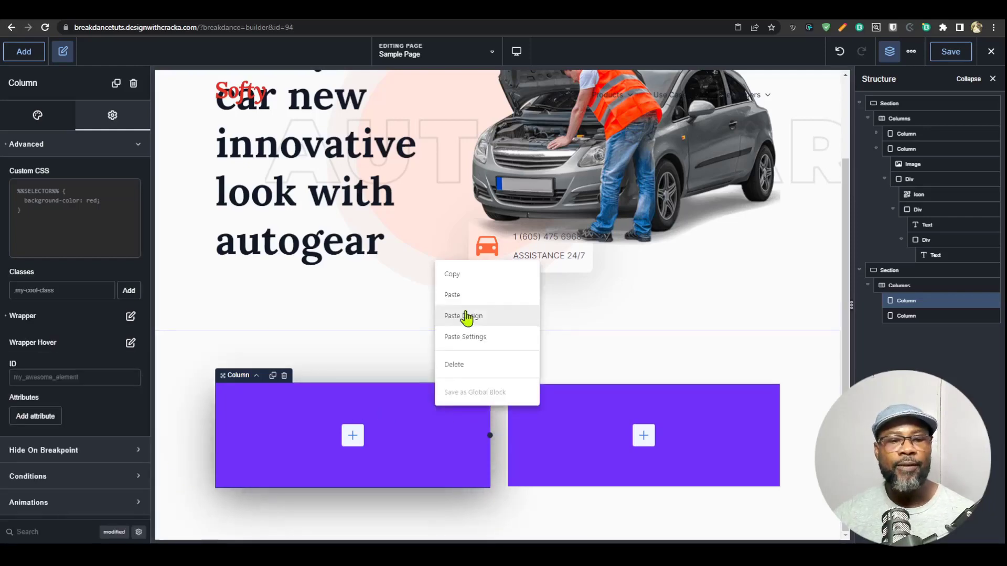
left_click(471, 283)
right_click(546, 399)
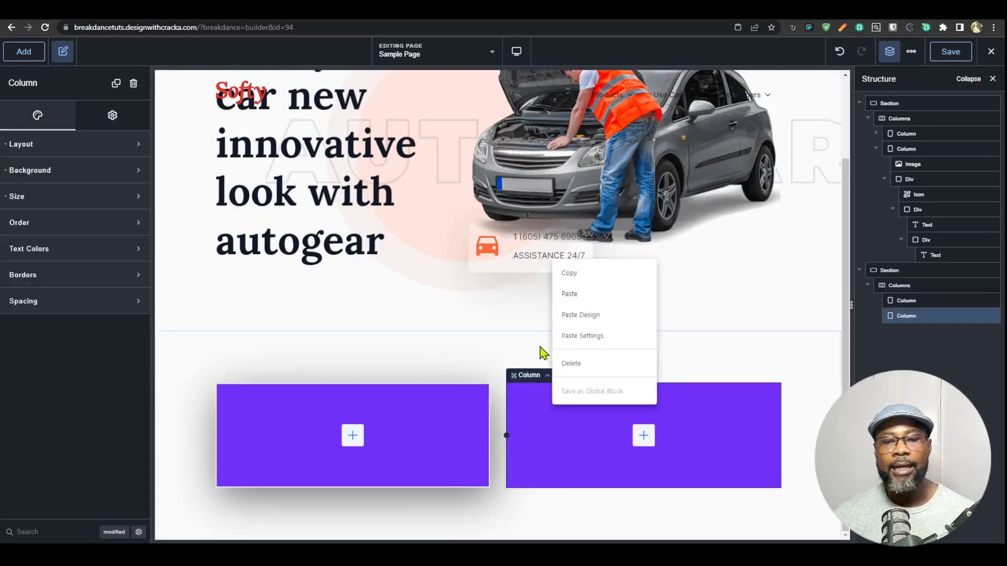
left_click(612, 317)
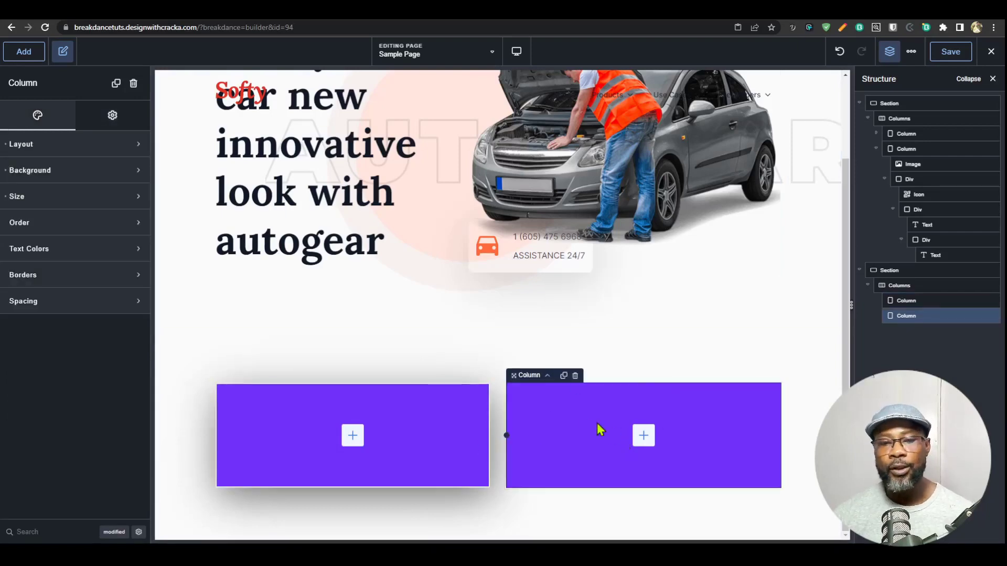
Check the second column's advanced settings and paste the first column's copied settings onto it.
left_click(126, 124)
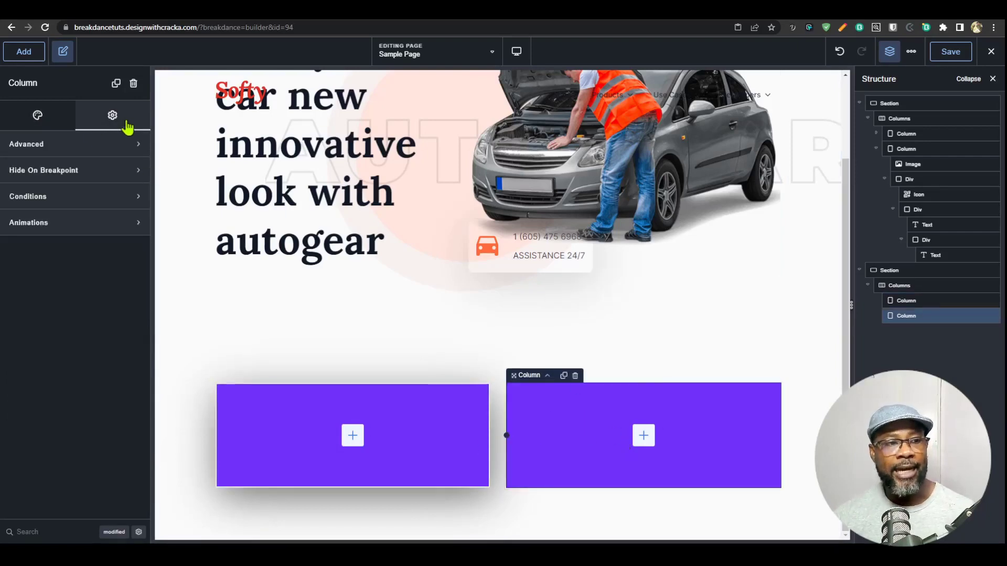
left_click(93, 147)
left_click(92, 147)
right_click(458, 411)
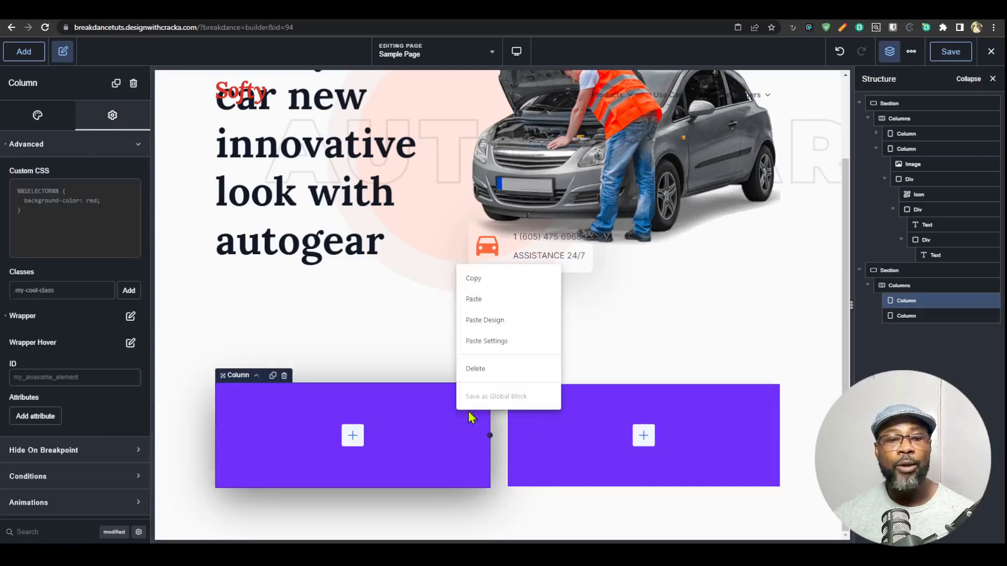
left_click(612, 426)
right_click(598, 414)
left_click(649, 344)
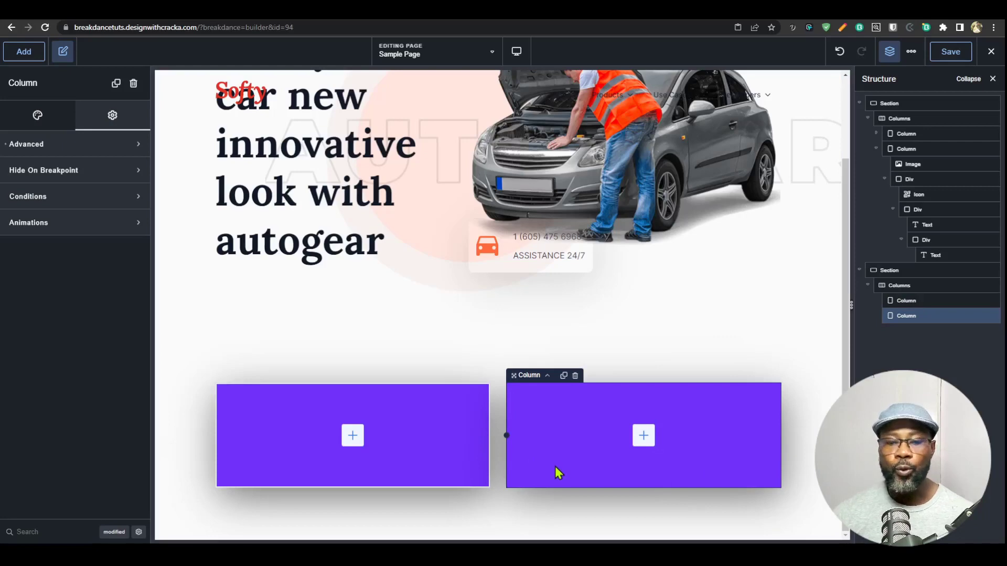
Compare the first column's design properties with its advanced settings.
left_click(451, 423)
left_click(36, 114)
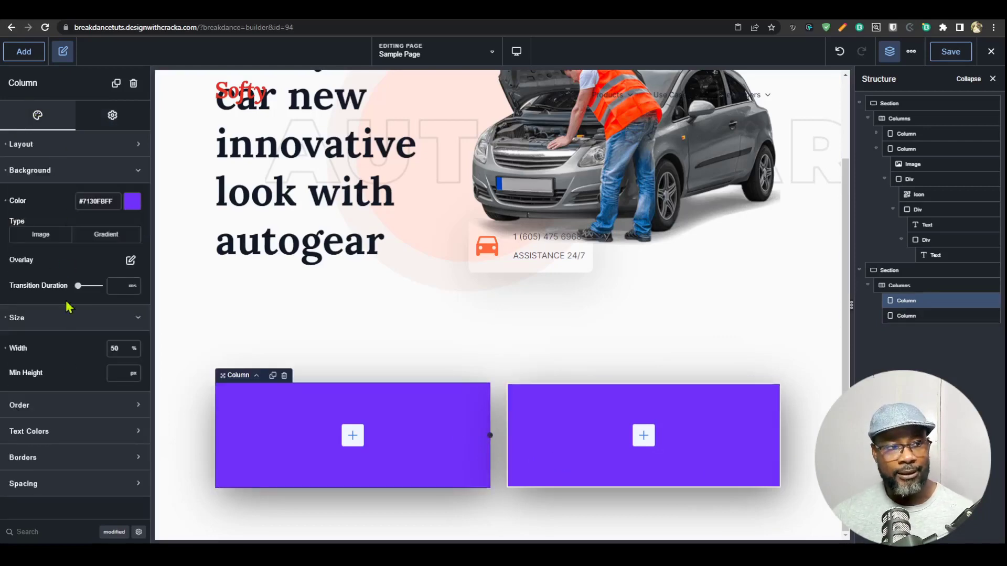
left_click(112, 117)
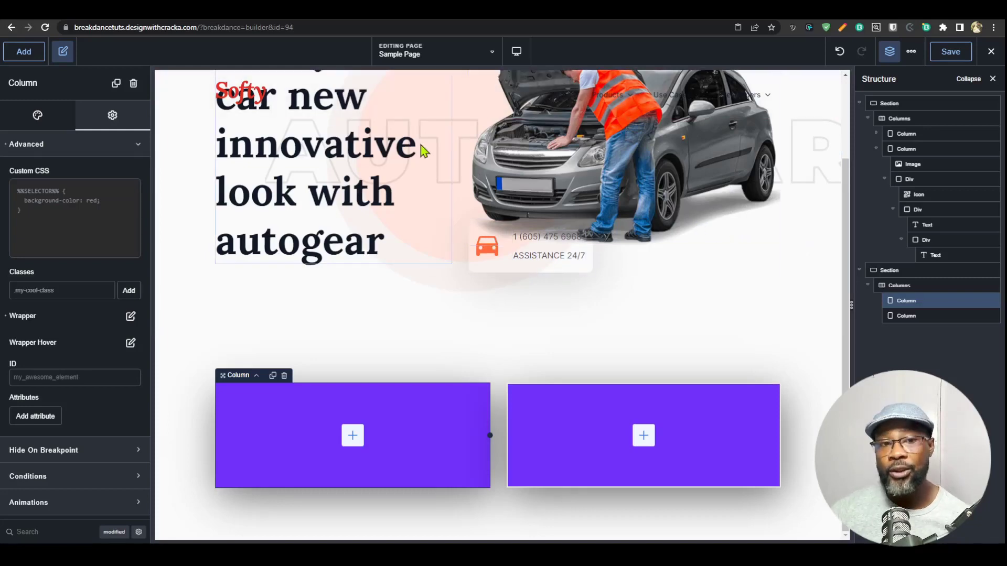
Switch from the Sample Page to editing the Fullscreen header.
left_click(441, 51)
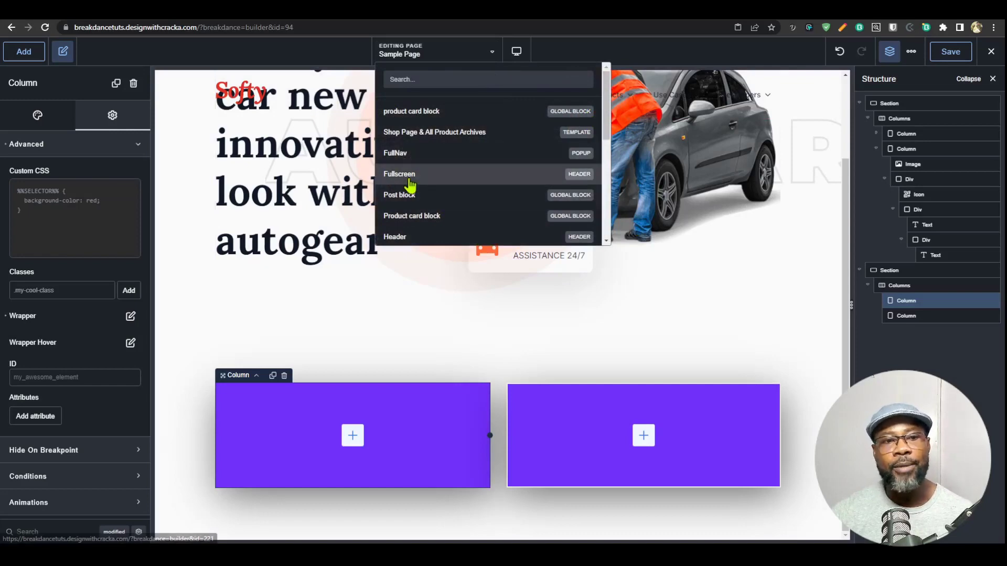
left_click(438, 183)
left_click(553, 87)
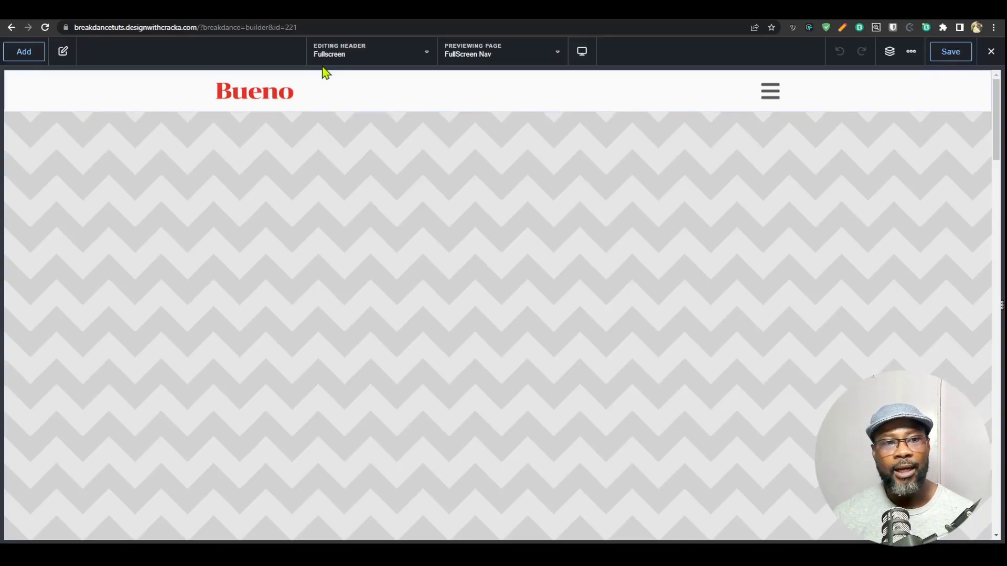
Browse the list of editable templates and pages, then return to the Sample Page with its structure tree shown.
left_click(336, 58)
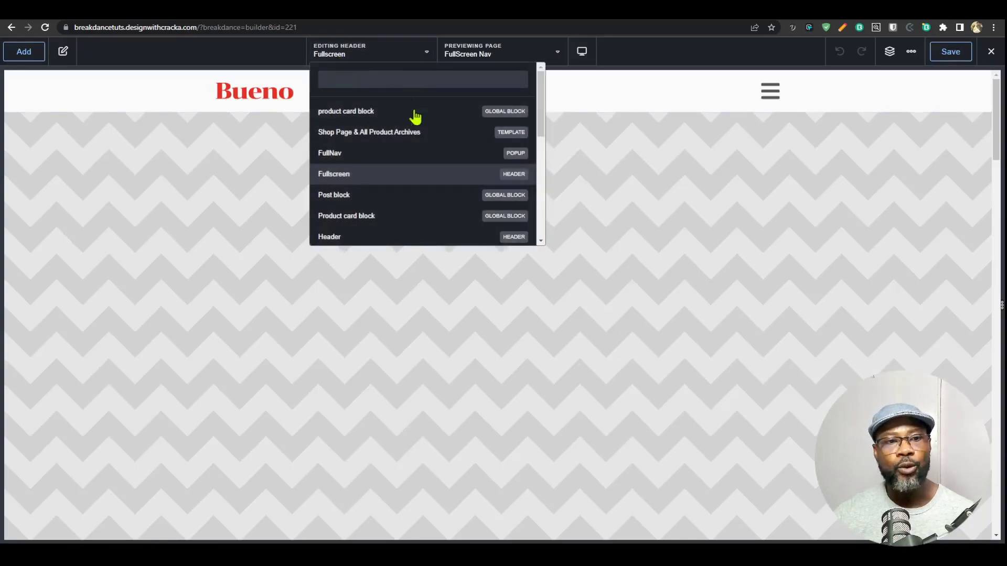
scroll(424, 199, "down", 5)
scroll(423, 204, "up", 5)
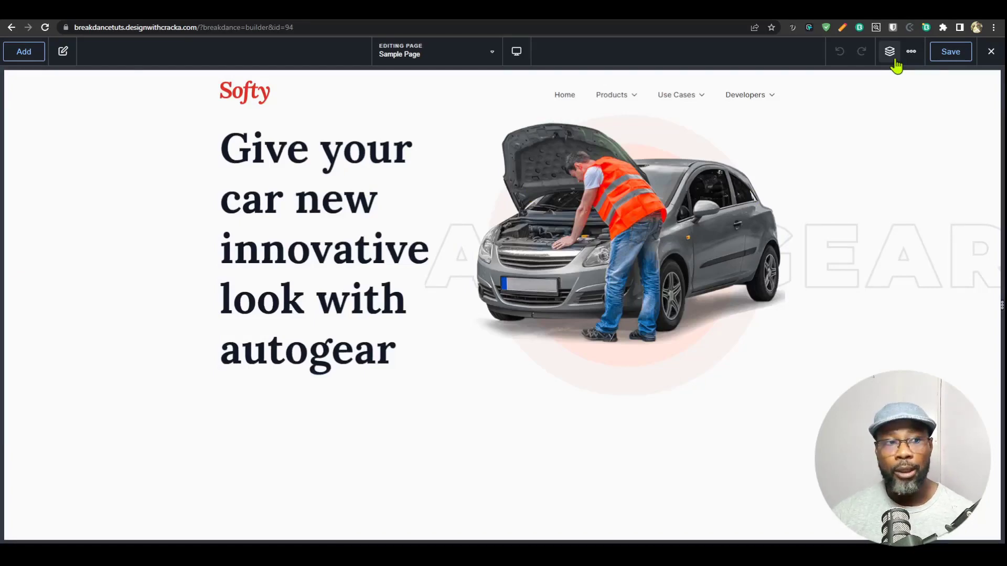
left_click(889, 56)
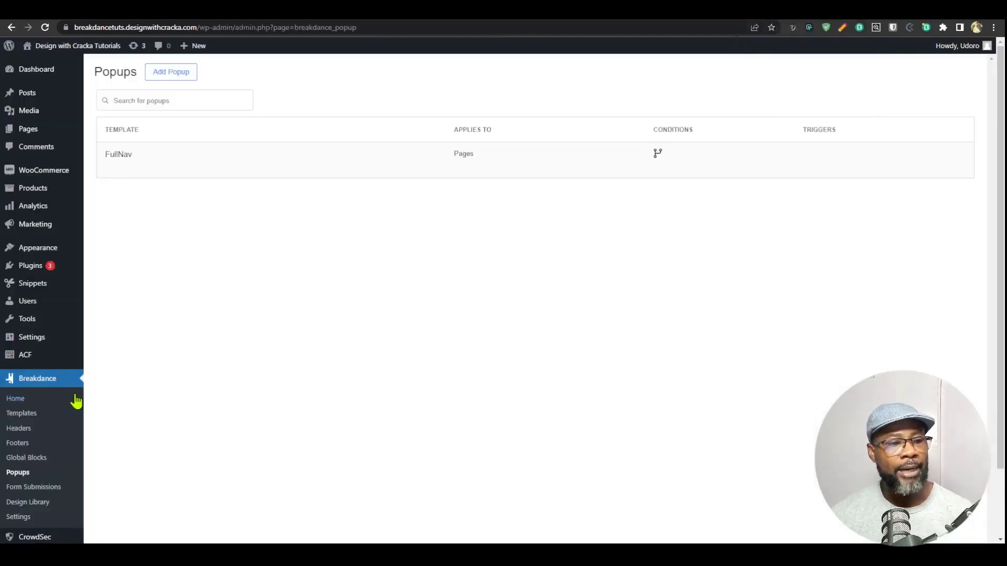
Go to the Breakdance global blocks list in the WordPress admin.
scroll(73, 400, "down", 2)
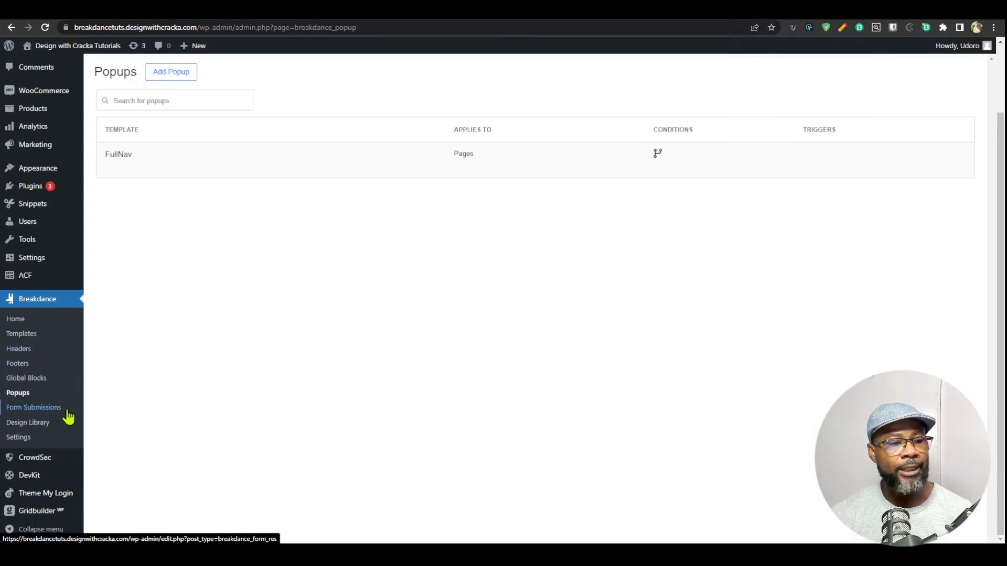
left_click(24, 378)
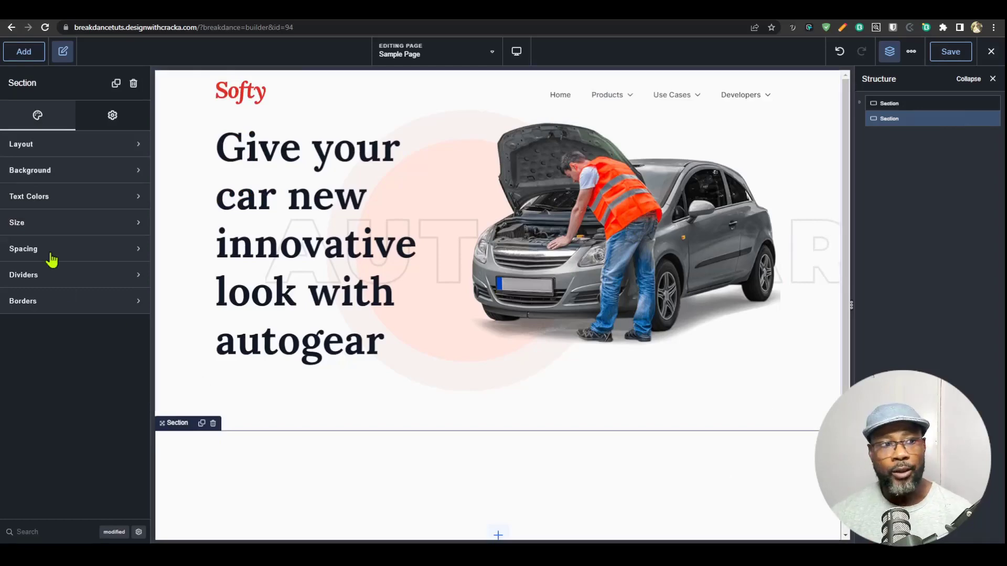
Search the elements for "loop" and add a Post Loop Builder to the empty second section.
left_click(32, 50)
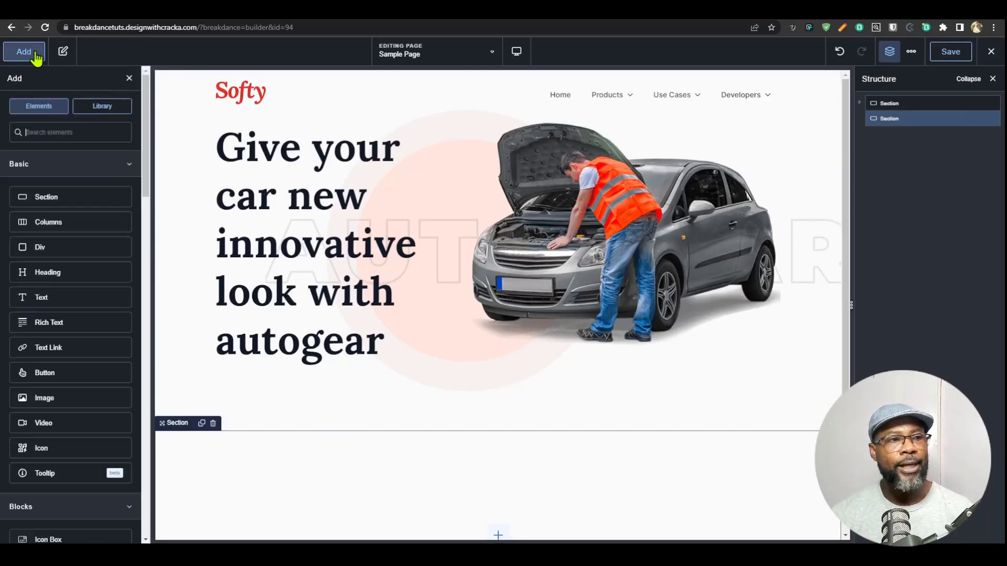
type("pos")
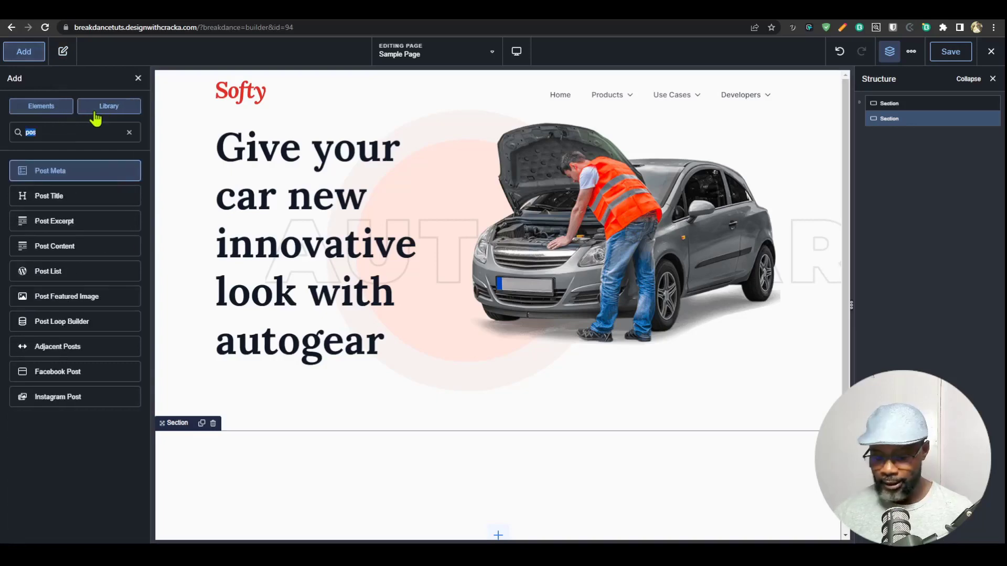
type("loop")
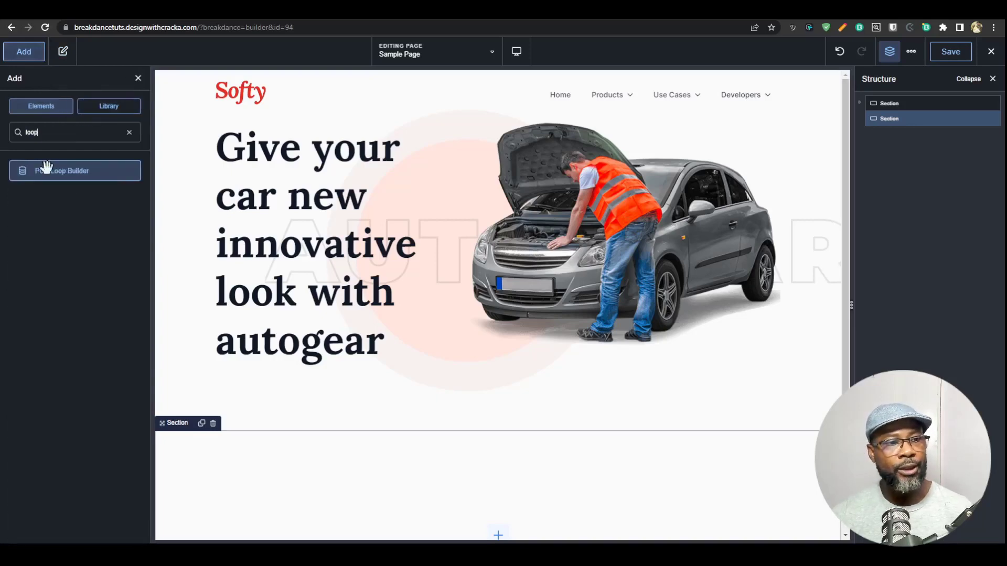
left_click(47, 167)
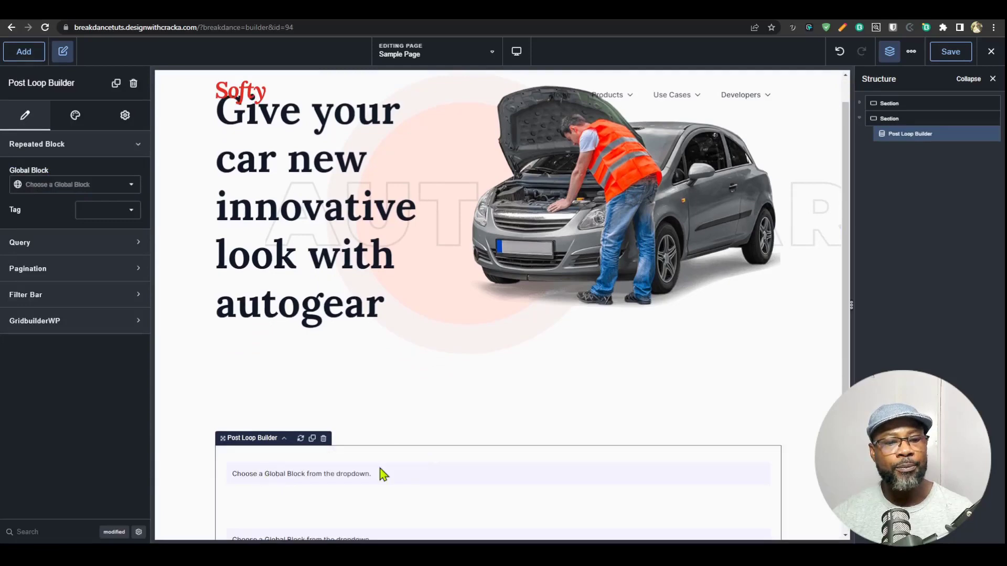
Examine which global blocks are available as the Post Loop Builder's repeated block.
scroll(383, 474, "down", 4)
left_click(90, 188)
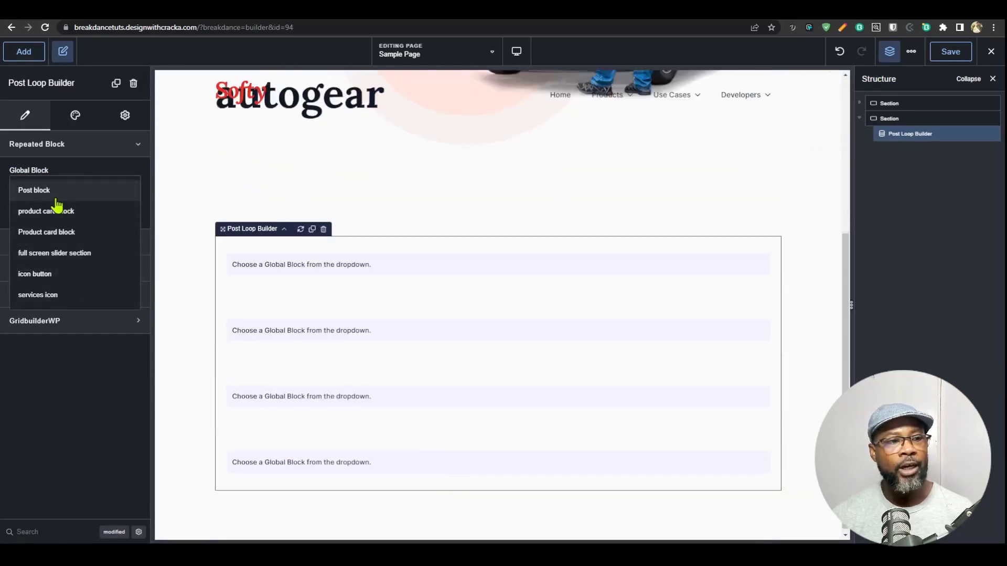
left_click(63, 424)
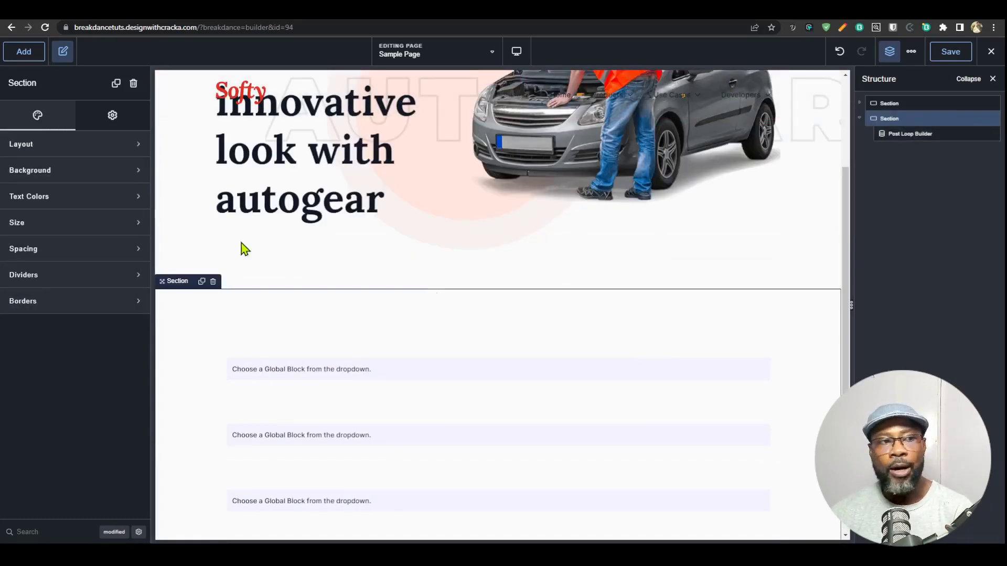
Add a Columns element with a three-column structure below the Post Loop Builder.
left_click(24, 52)
left_click(95, 220)
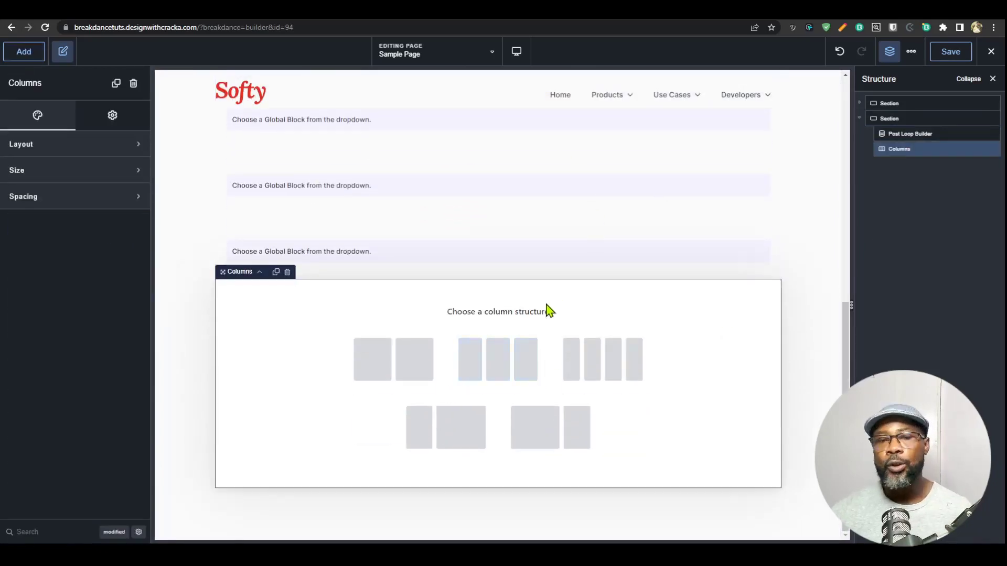
left_click(526, 378)
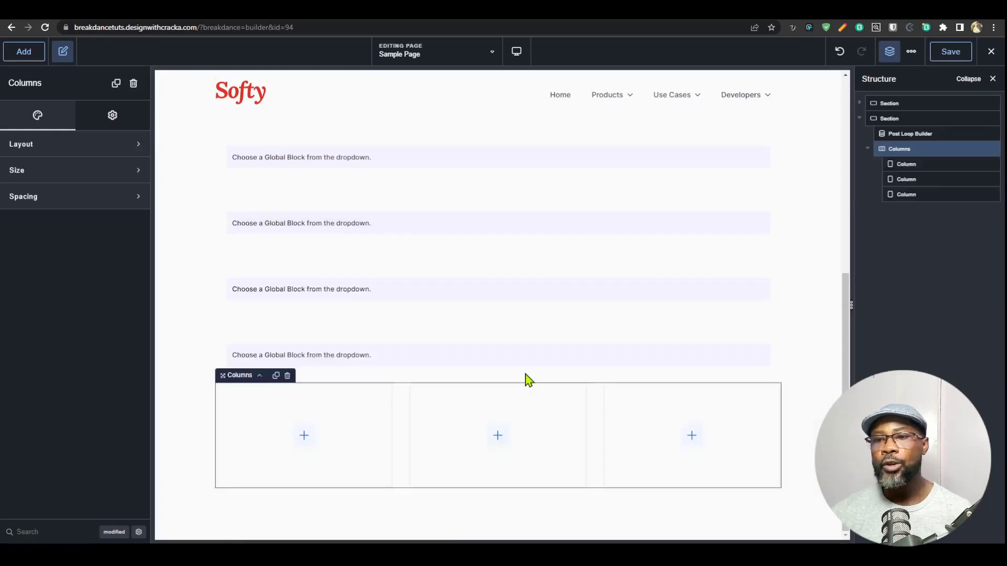
Add a Div inside the first column of the three-column layout.
left_click(344, 436)
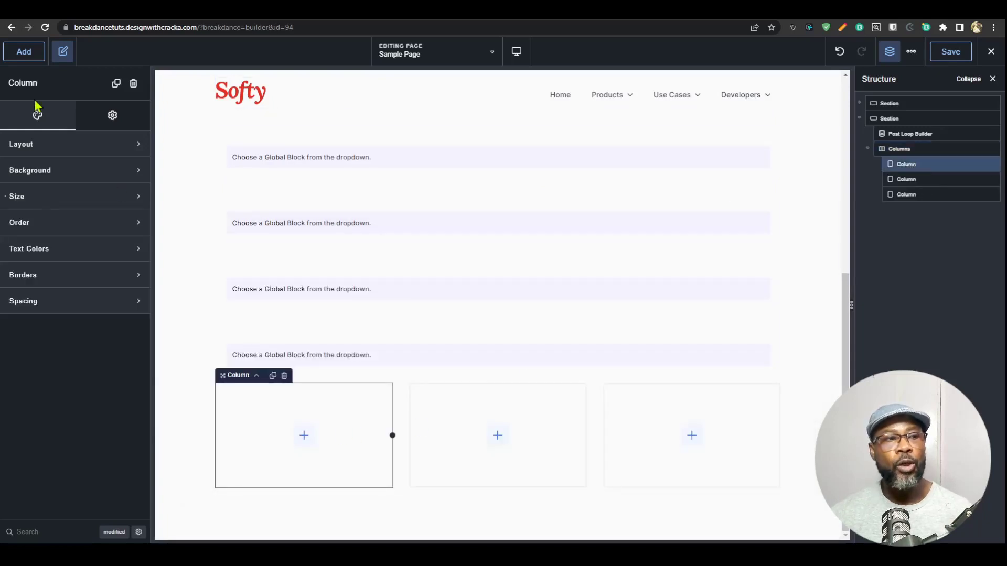
left_click(25, 53)
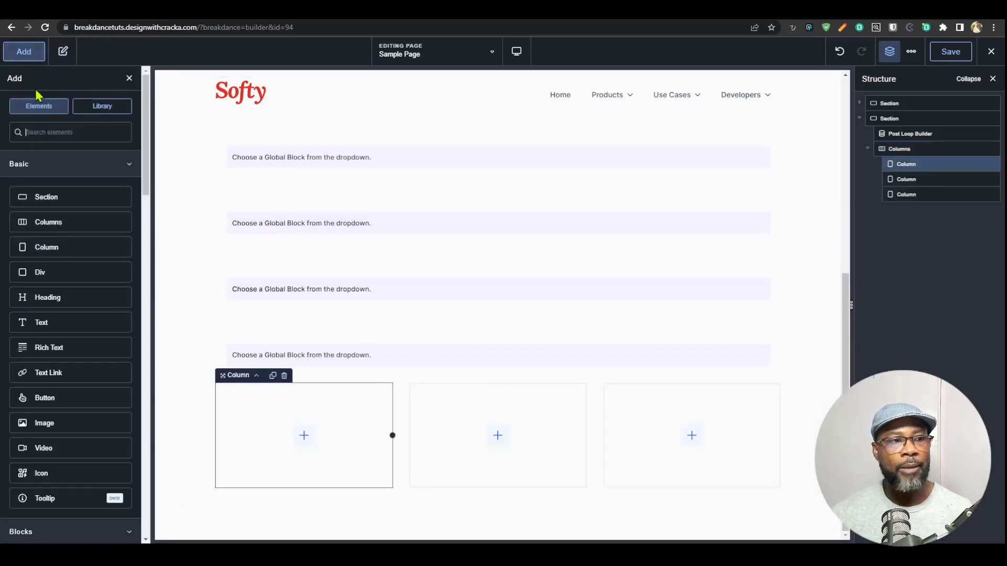
left_click(87, 272)
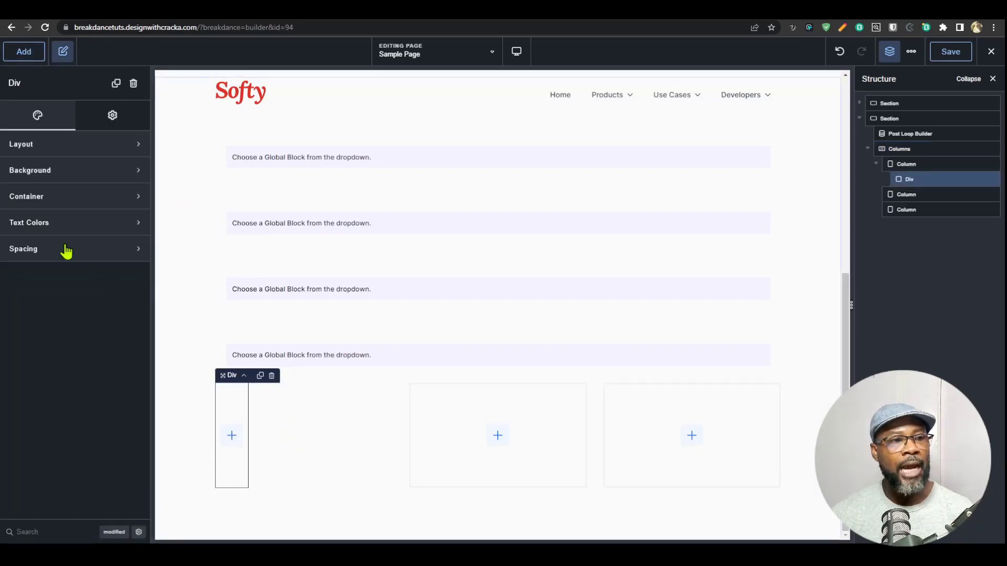
Set the new Div's container width to 100%.
left_click(74, 197)
type("11")
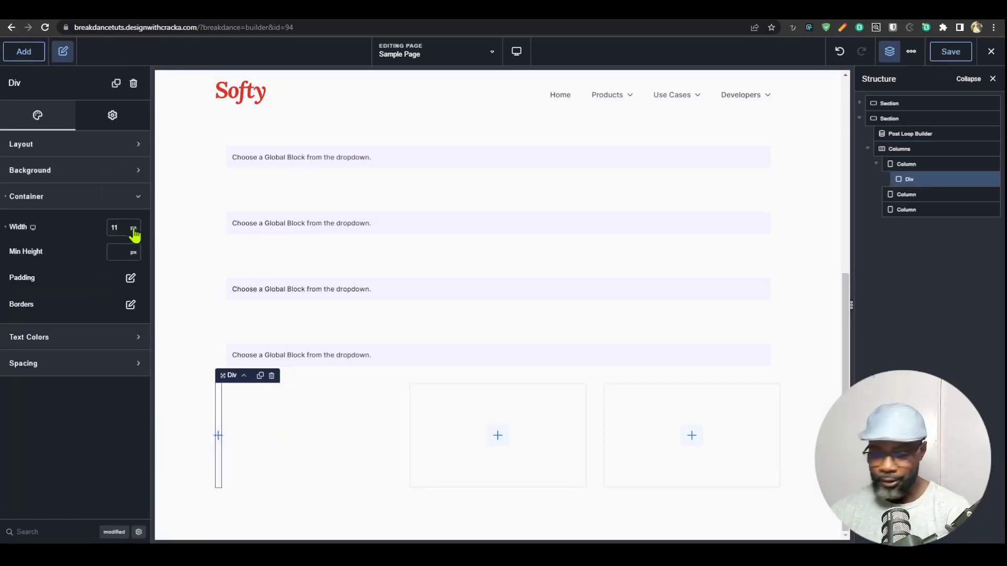
key("BackSpace")
type("00")
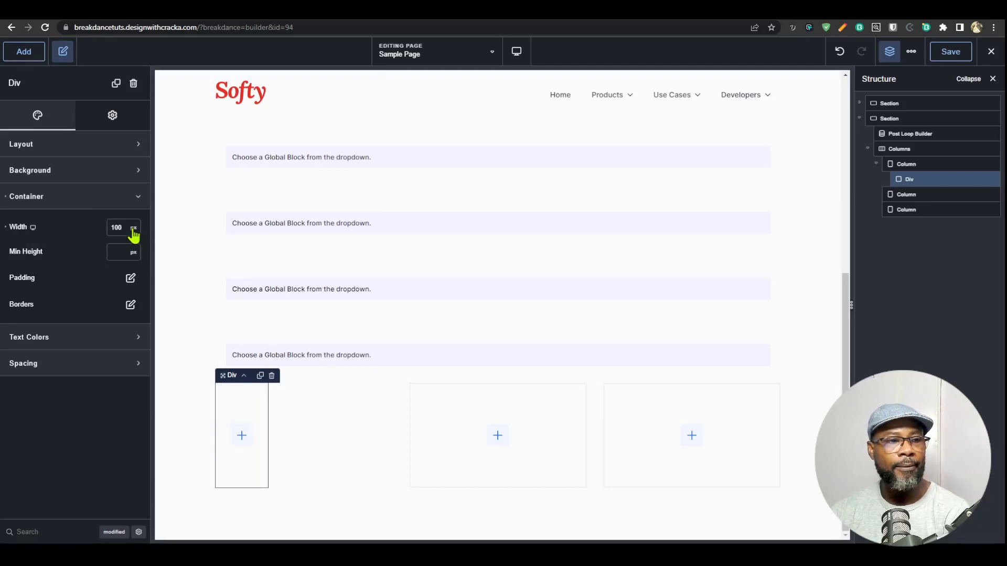
left_click(134, 231)
left_click(149, 270)
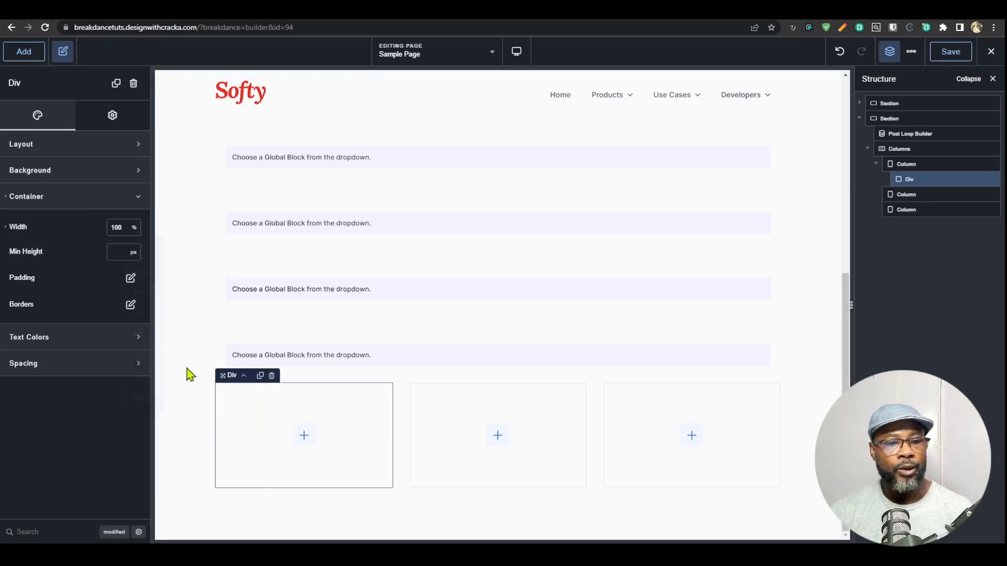
Add a Heading and a Button inside the Div in the first column.
left_click(304, 437)
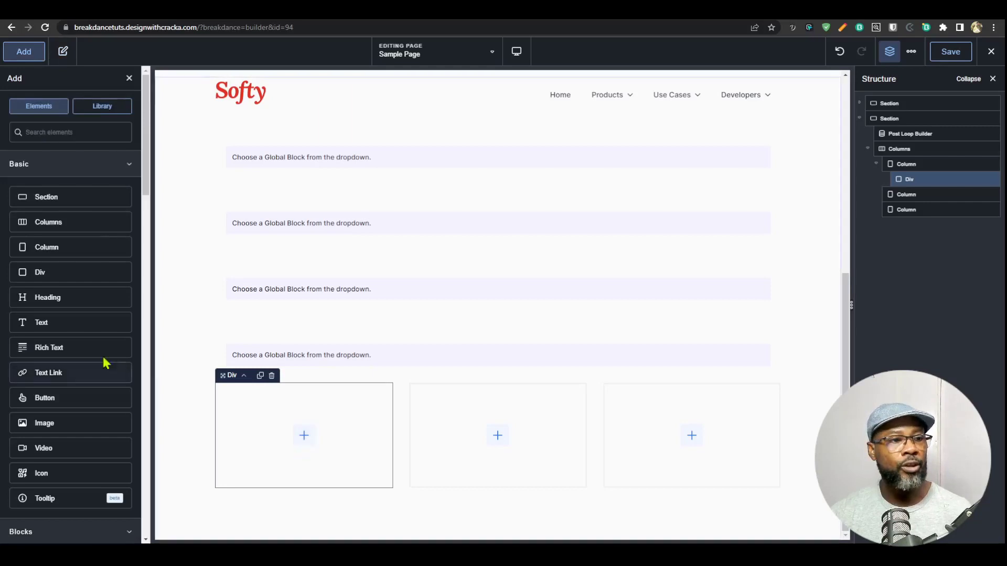
left_click(67, 302)
left_click(23, 51)
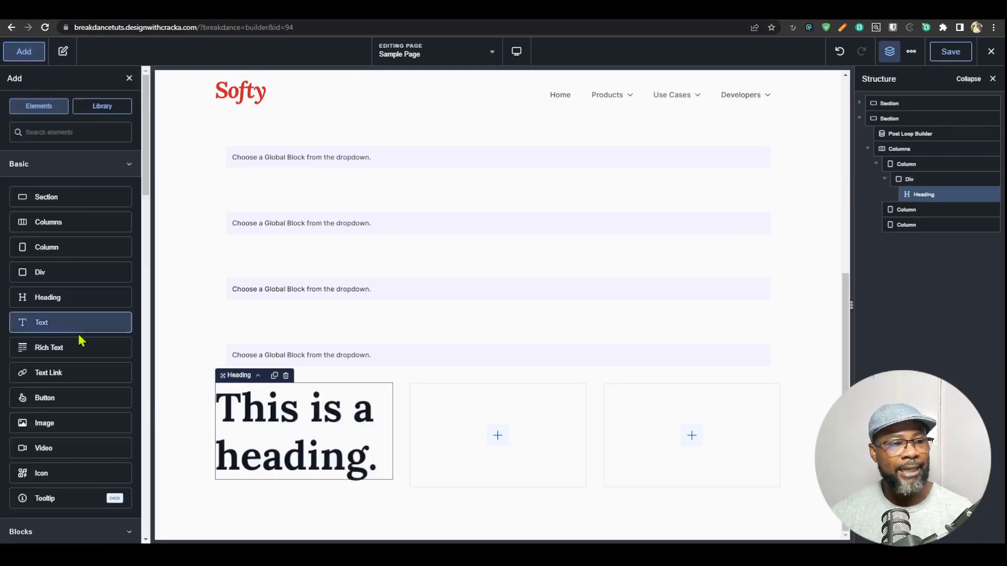
left_click(24, 51)
left_click(24, 51)
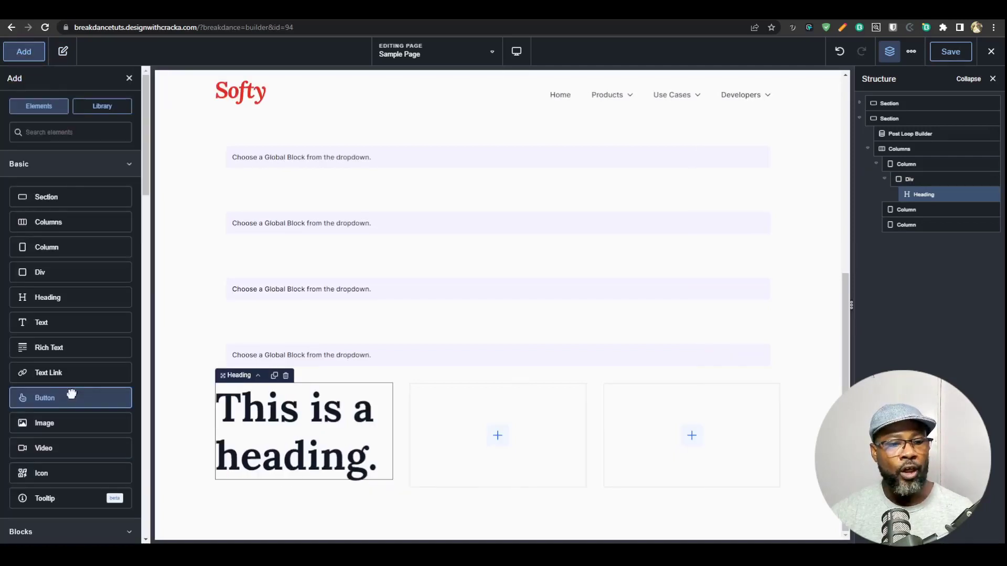
left_click(72, 394)
left_click(333, 412)
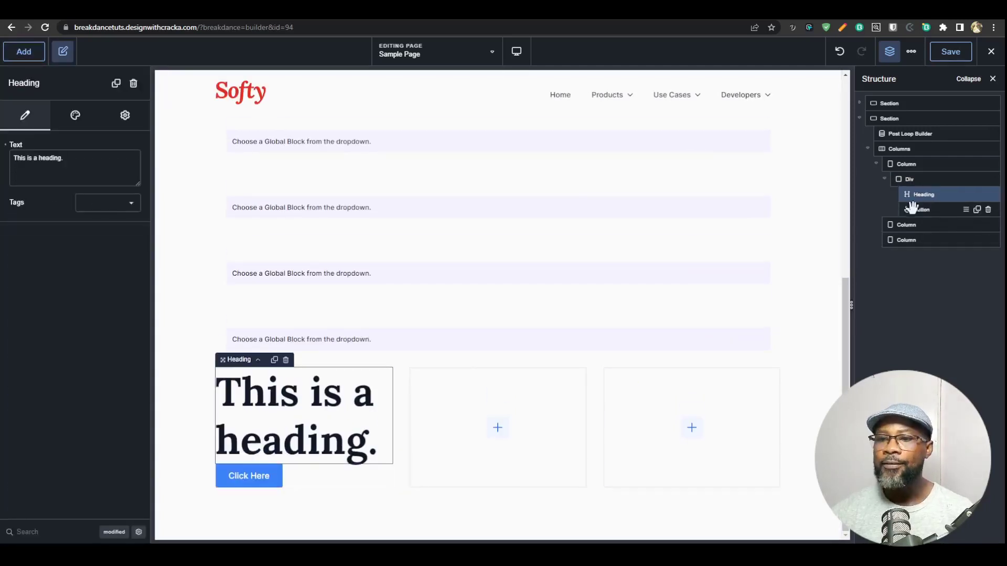
Add a Text element to the Div and place it between the heading and the button.
left_click(910, 180)
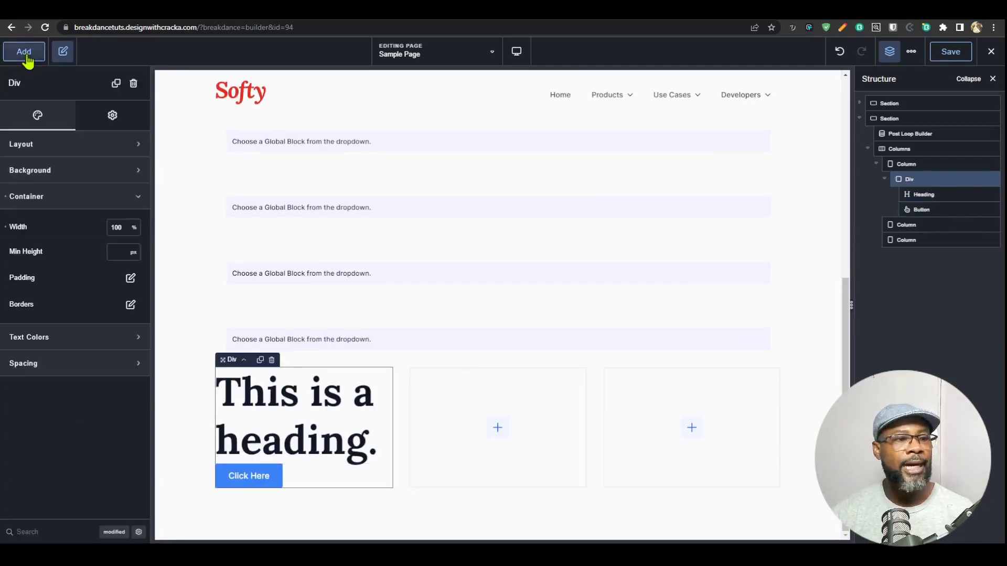
left_click(24, 51)
left_click(78, 322)
left_click_drag(917, 225, 923, 202)
left_click(923, 195)
left_click(910, 180)
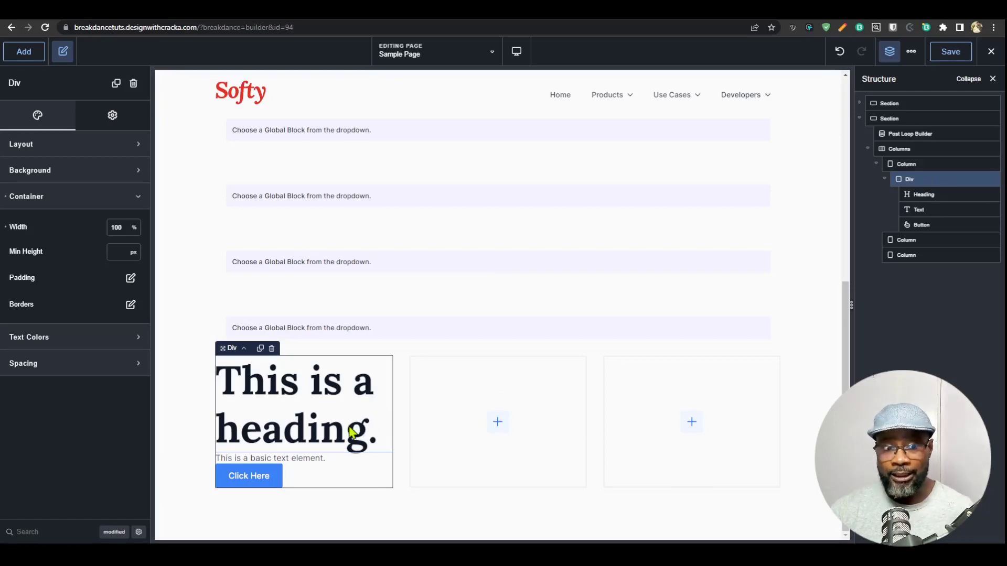
Save the Div with its contents as a global block named "20 tips blocks".
right_click(922, 182)
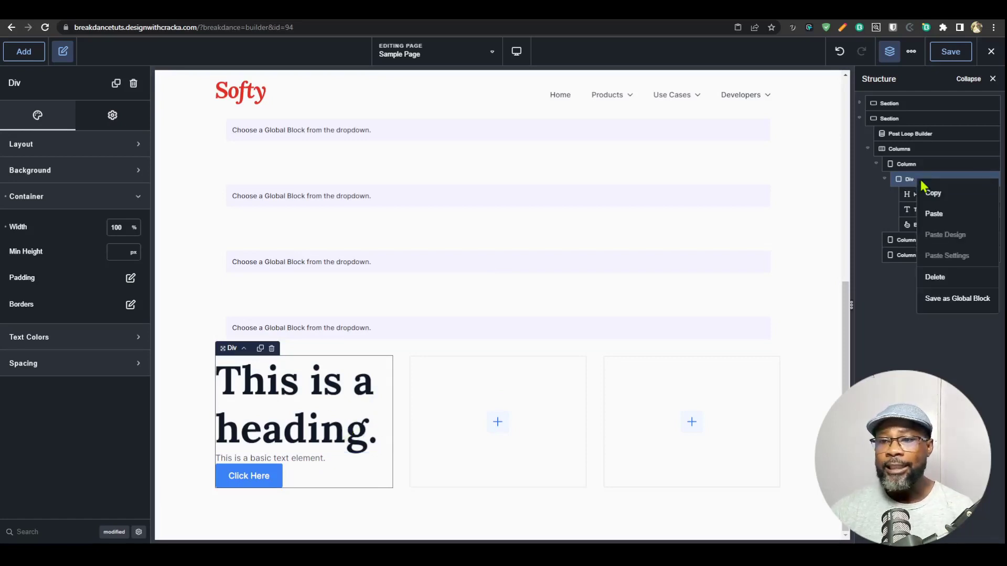
left_click(955, 299)
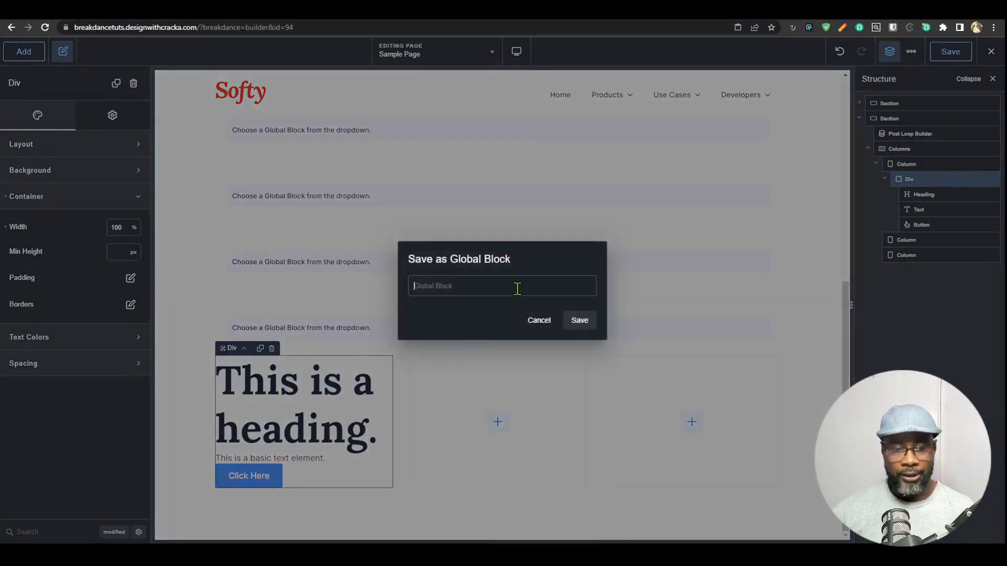
type("10")
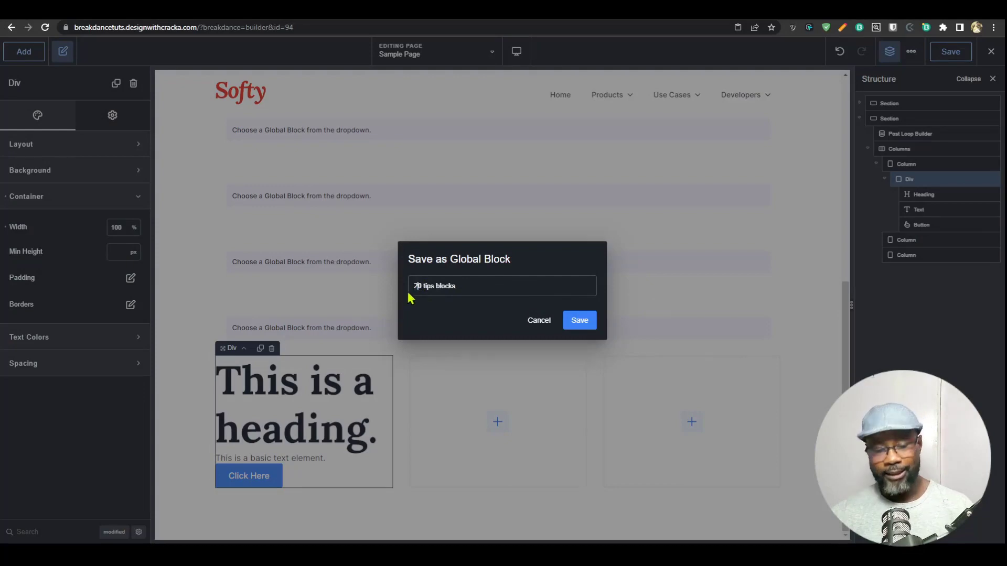
left_click(574, 320)
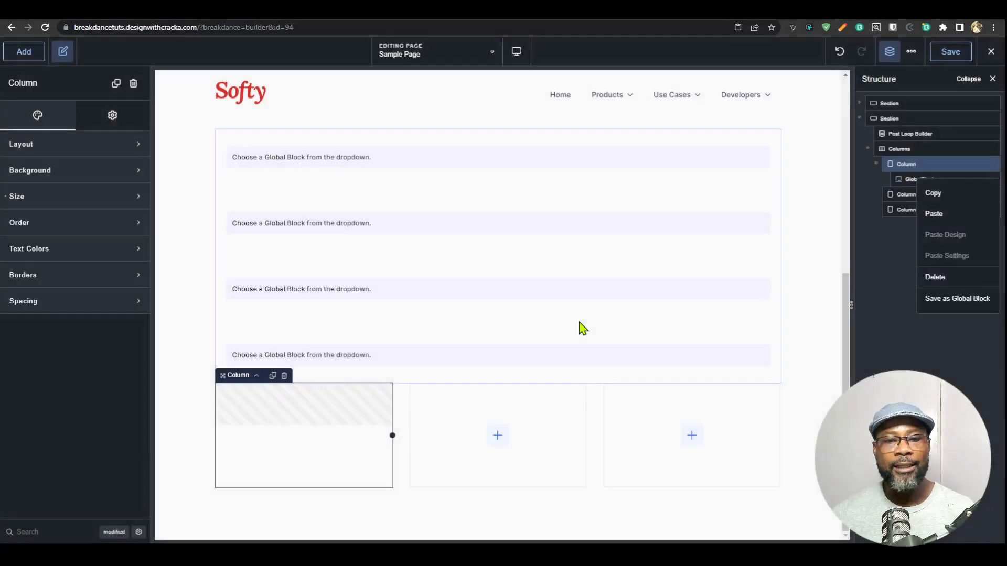
Delete the Columns element and set the Post Loop Builder's repeated global block to "20 tips blocks".
left_click(909, 151)
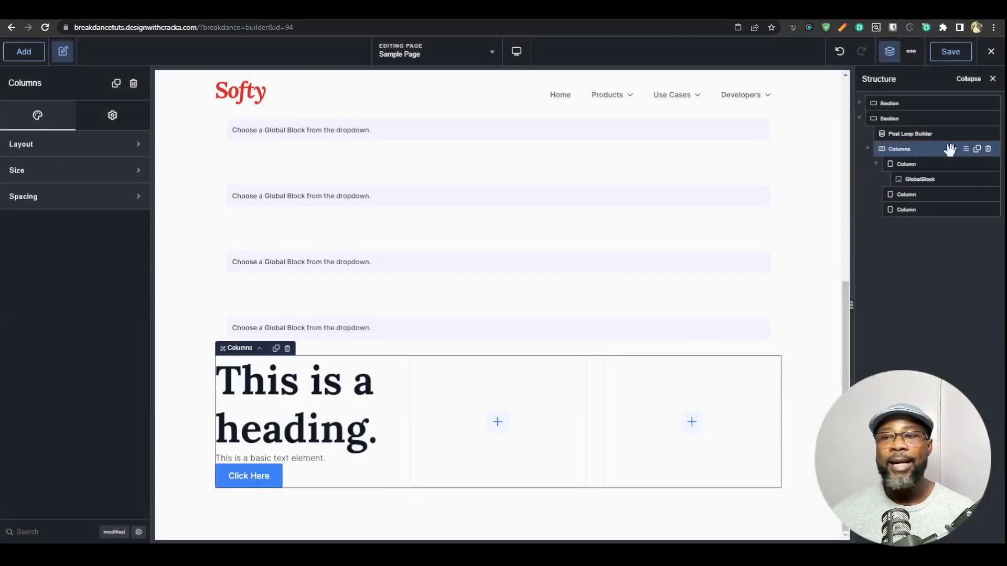
left_click(988, 149)
left_click(899, 133)
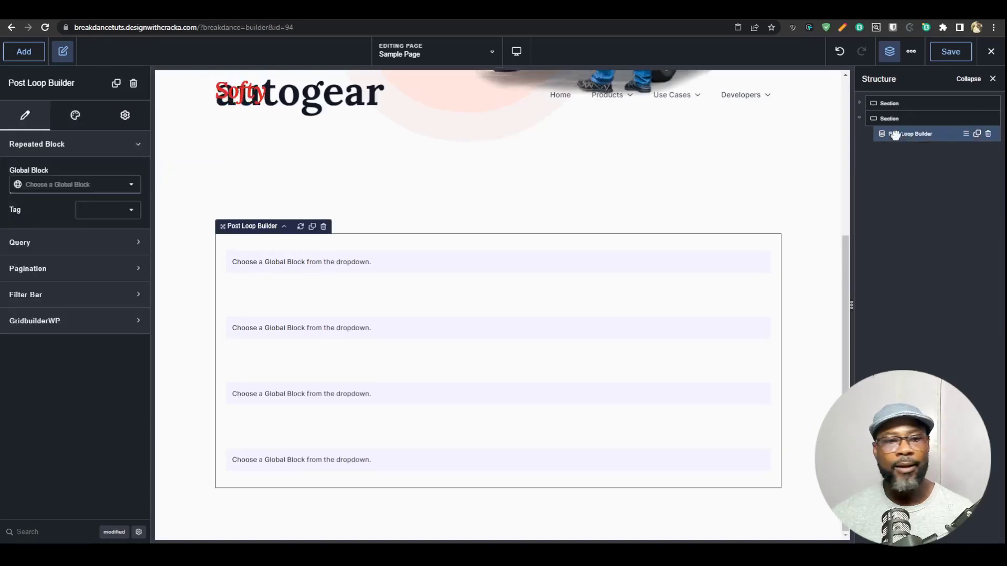
left_click(88, 187)
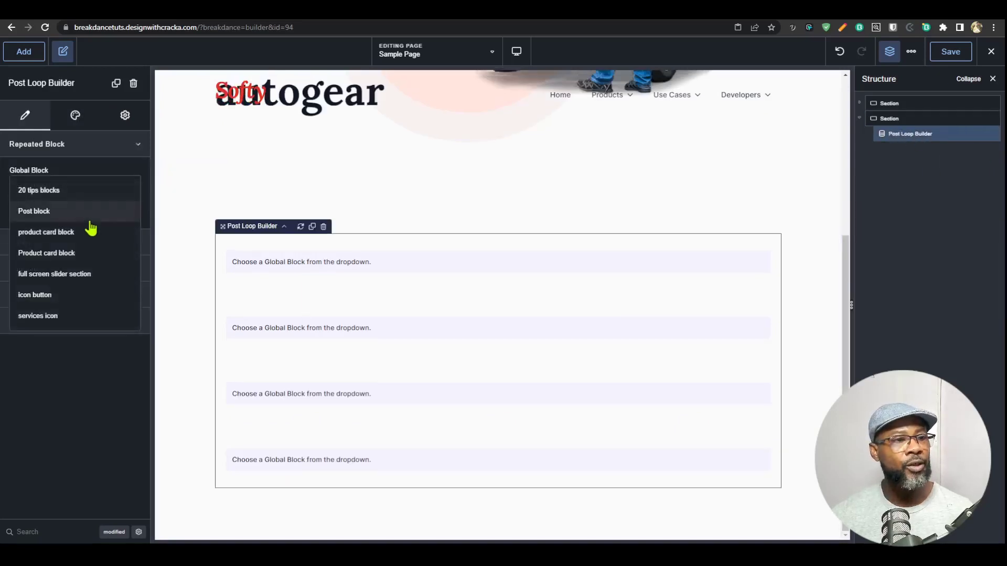
left_click(46, 192)
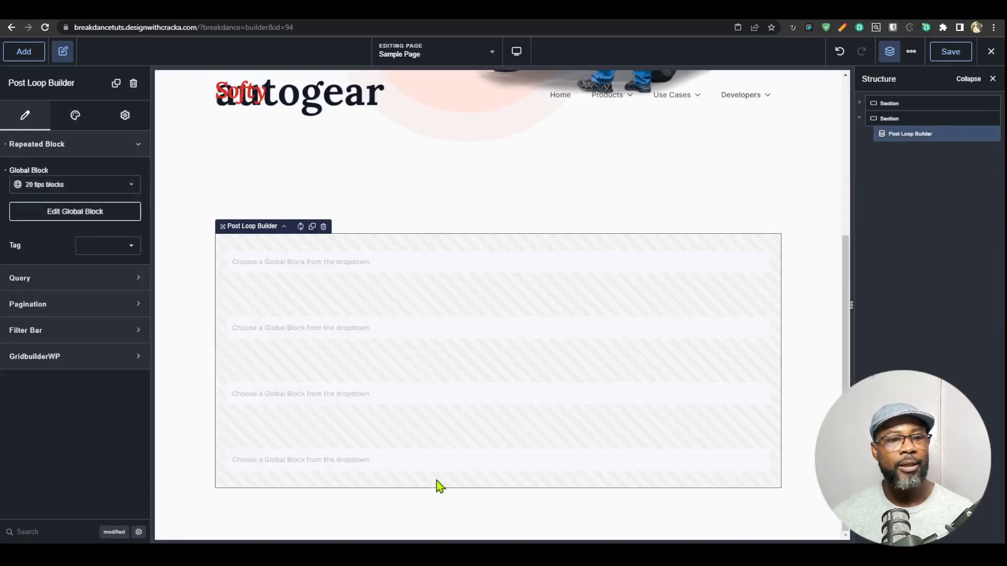
Look over the repeated blocks on the page and refresh the Post Loop Builder's preview.
scroll(360, 344, "down", 3)
scroll(402, 393, "up", 6)
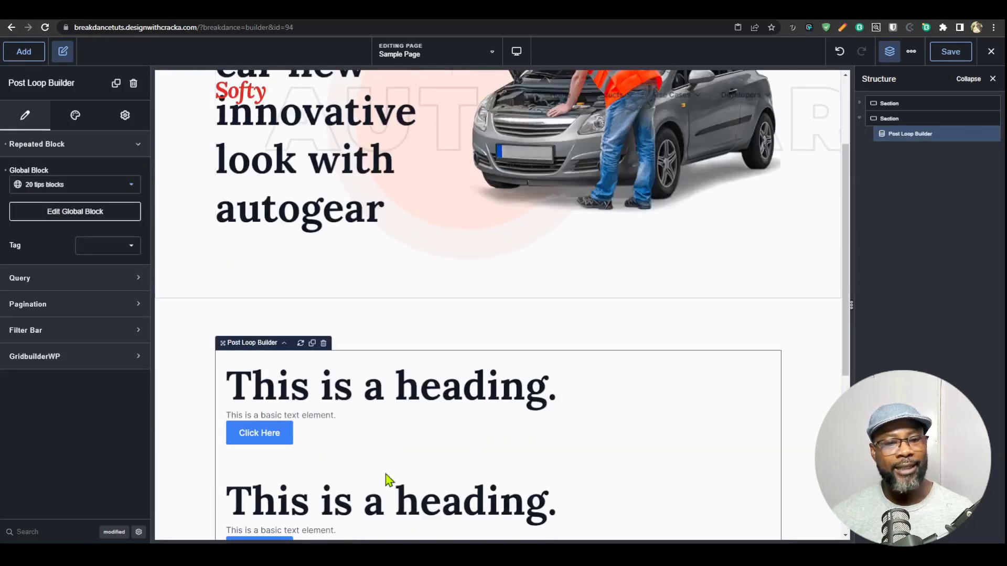
scroll(403, 451, "down", 5)
scroll(423, 416, "up", 2)
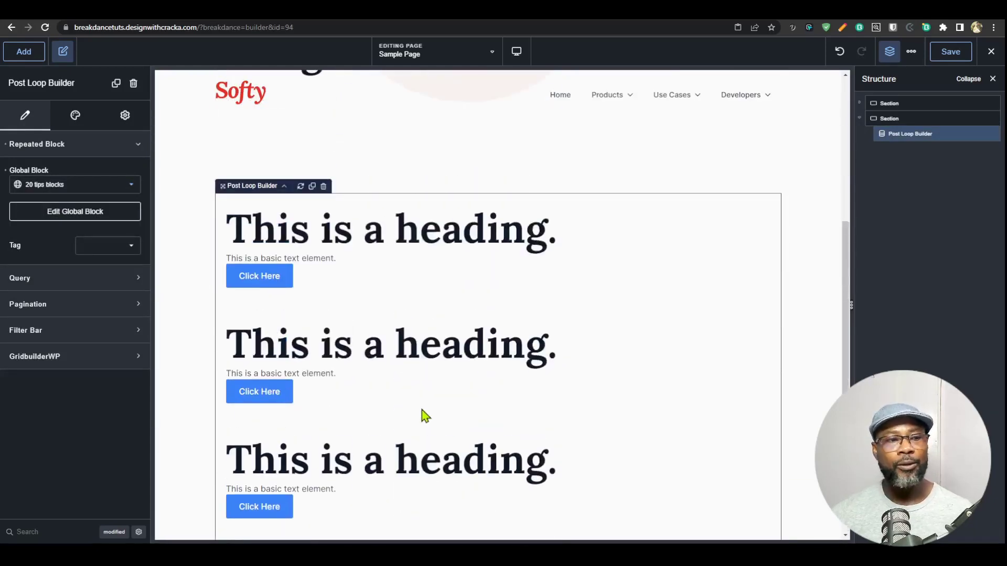
scroll(450, 367, "down", 1)
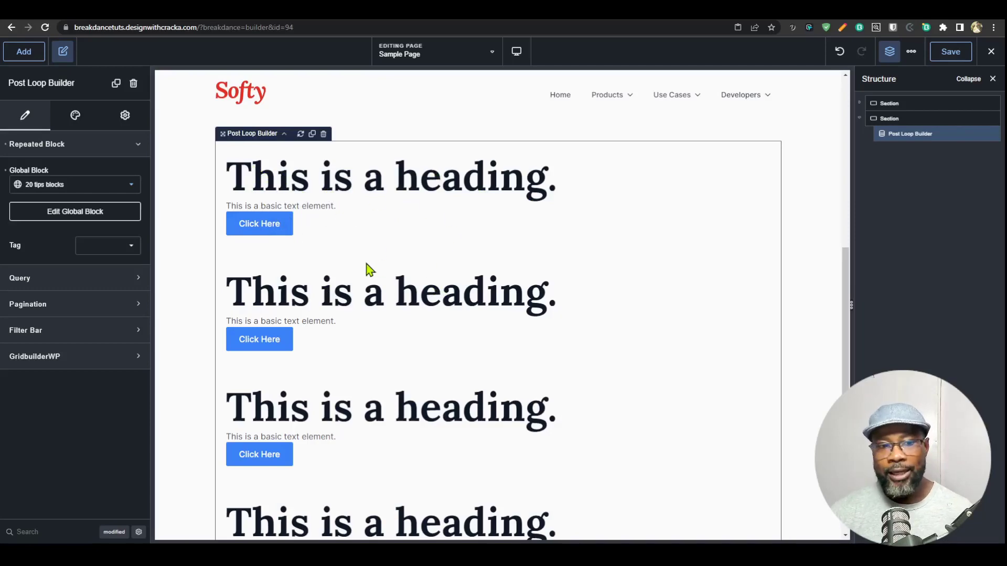
left_click(301, 135)
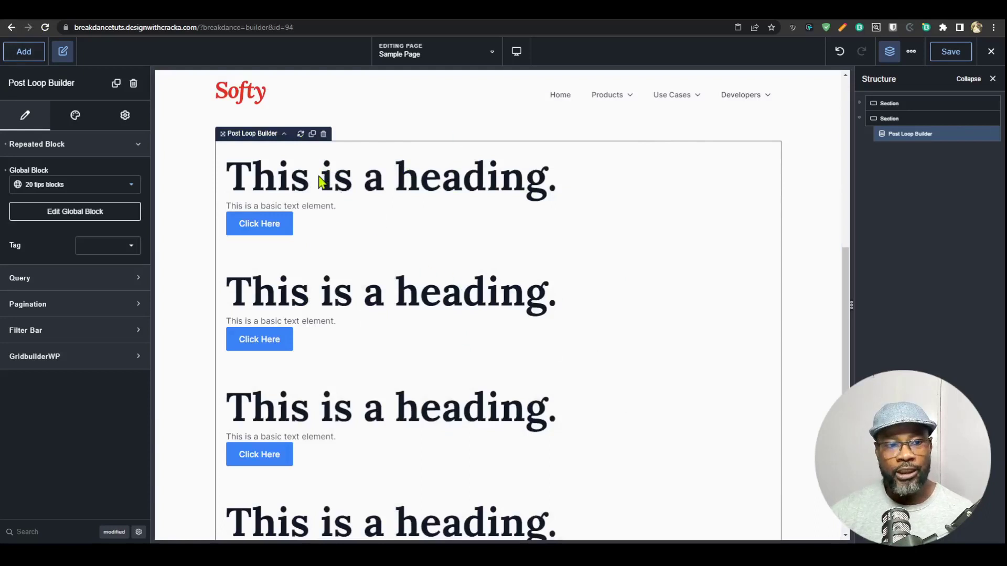
left_click(301, 135)
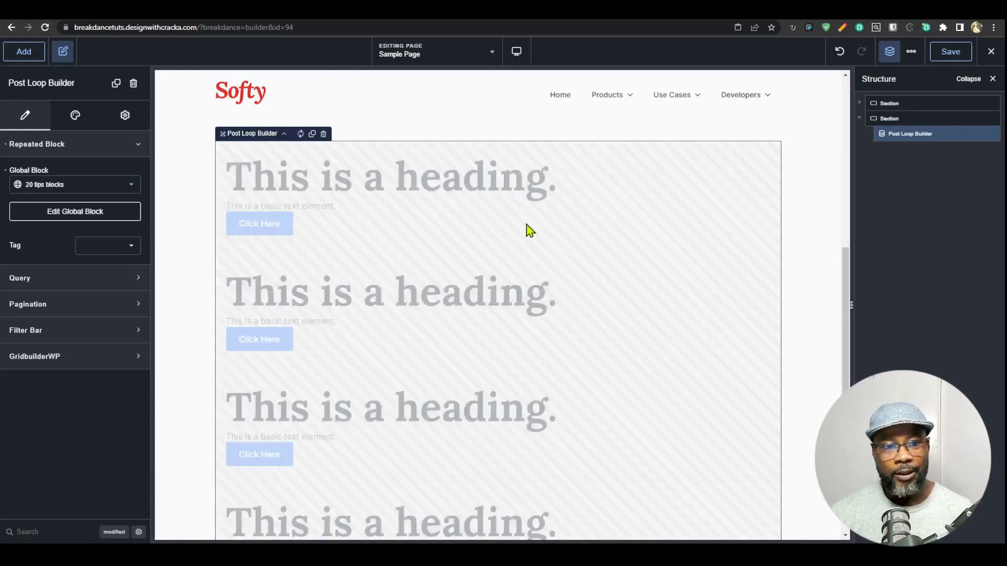